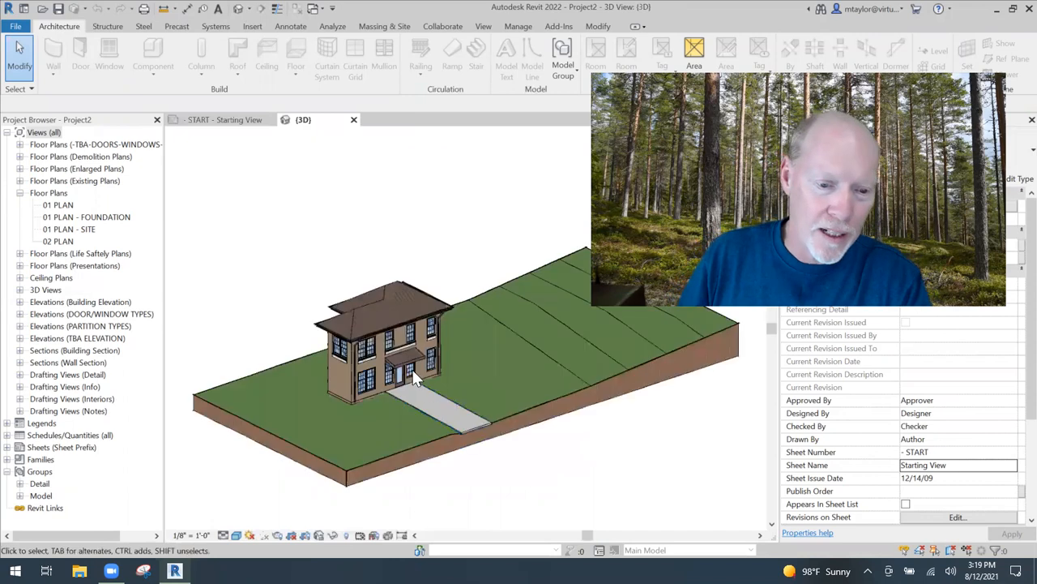
Open the 01 PLAN floor plan and examine the glass curtain wall between the conference room and the lobby.
scroll(421, 418, up, 3)
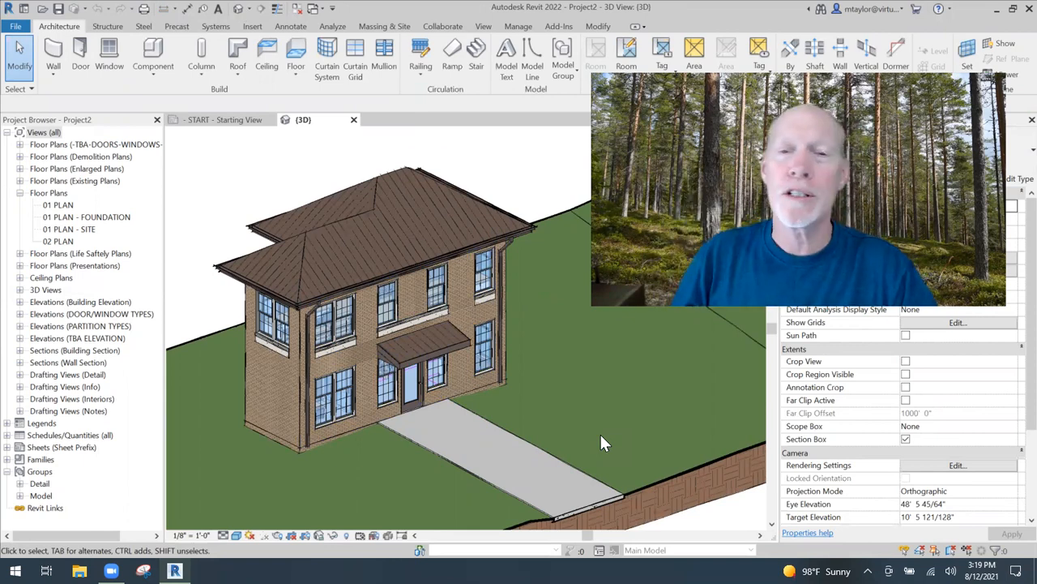
click(58, 205)
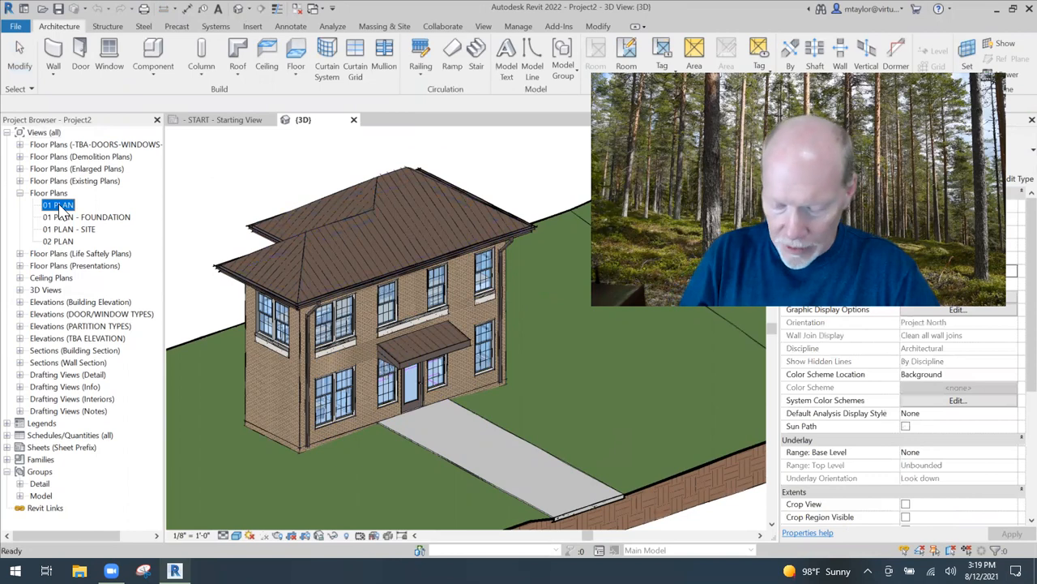
double_click(61, 207)
scroll(457, 337, up, 5)
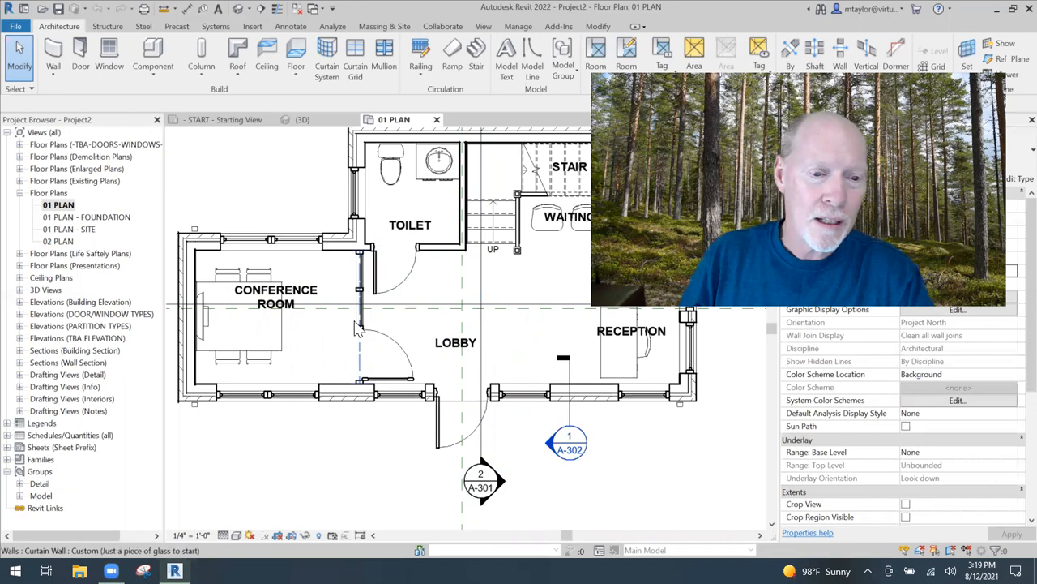
scroll(342, 324, up, 4)
middle_drag(370, 335, 382, 296)
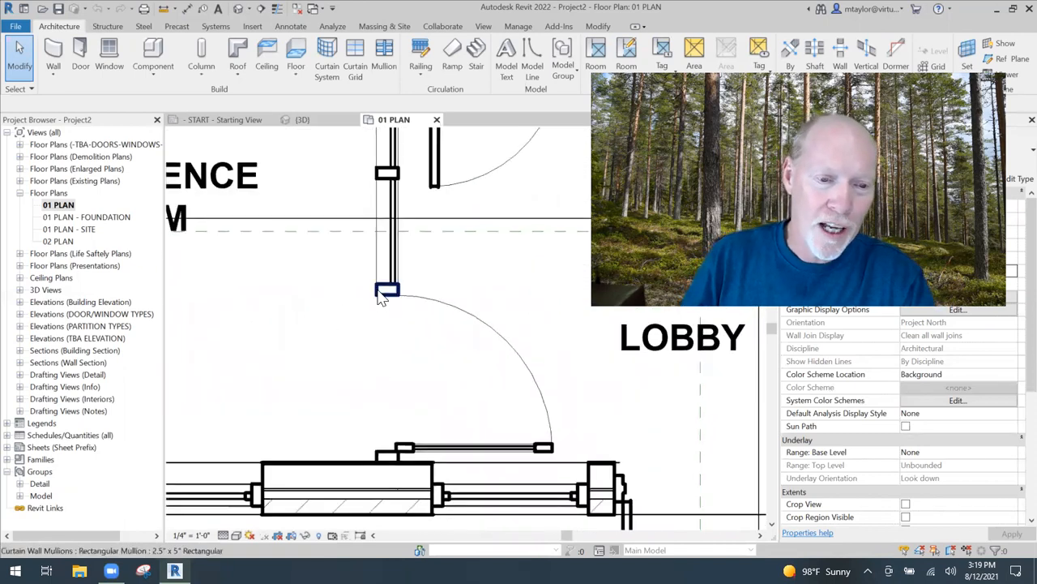
middle_drag(321, 234, 346, 347)
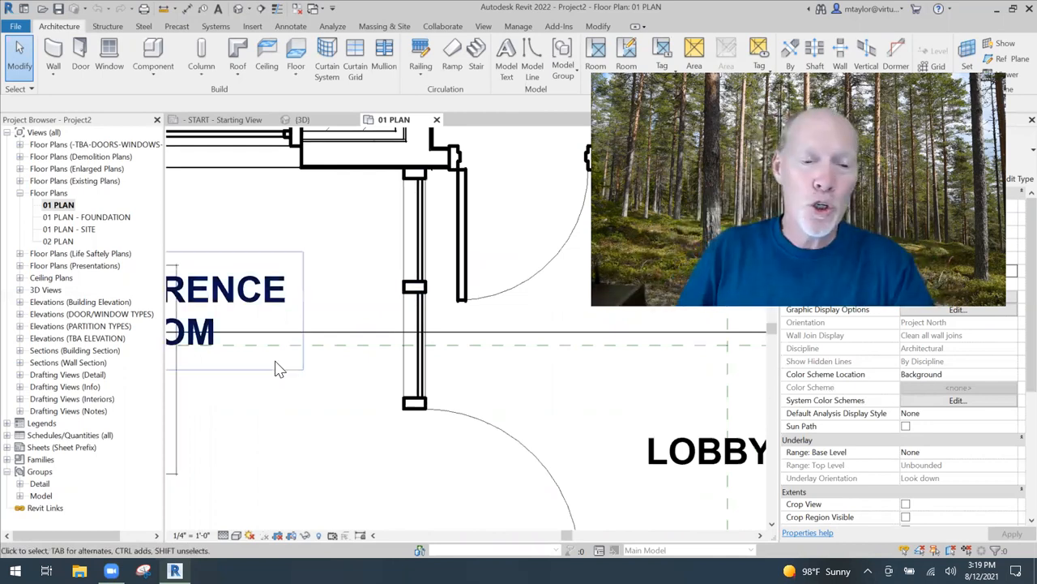
scroll(392, 371, down, 5)
scroll(390, 365, down, 10)
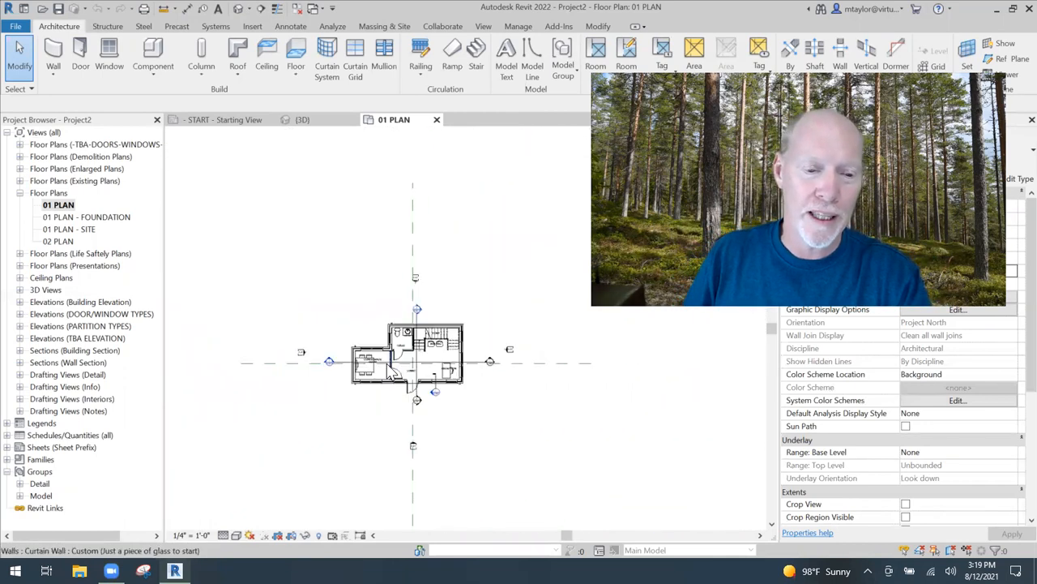
scroll(384, 405, down, 4)
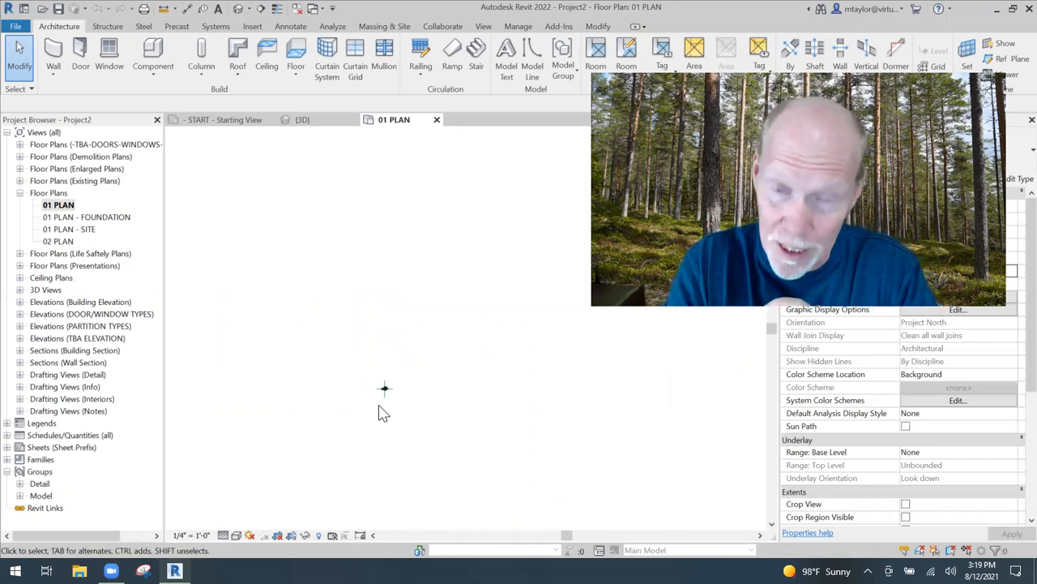
scroll(401, 377, up, 6)
scroll(324, 345, up, 5)
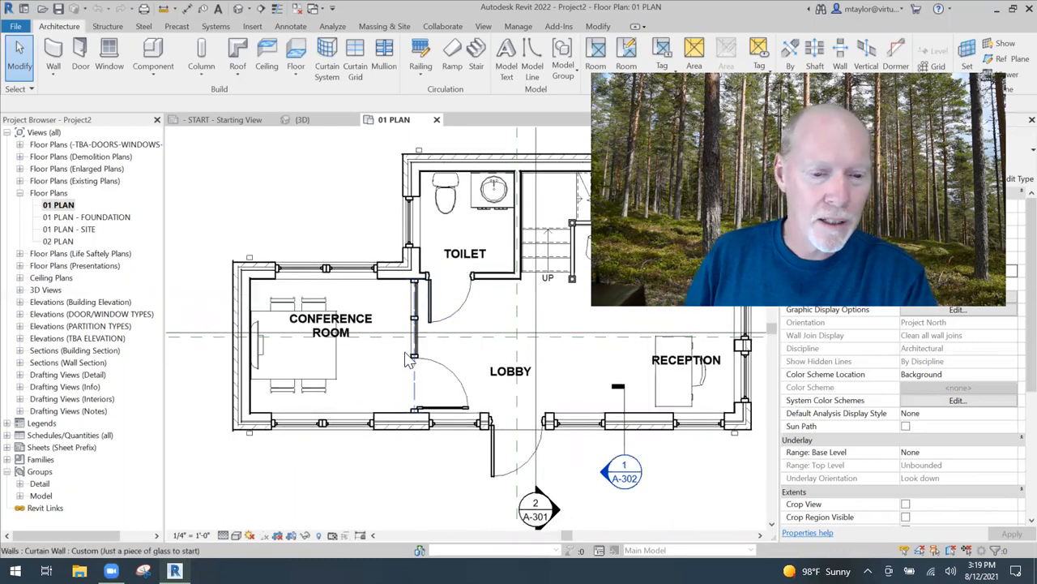
Open the horizontal building section from its plan marker to show the conference room curtain wall in section.
scroll(413, 359, down, 4)
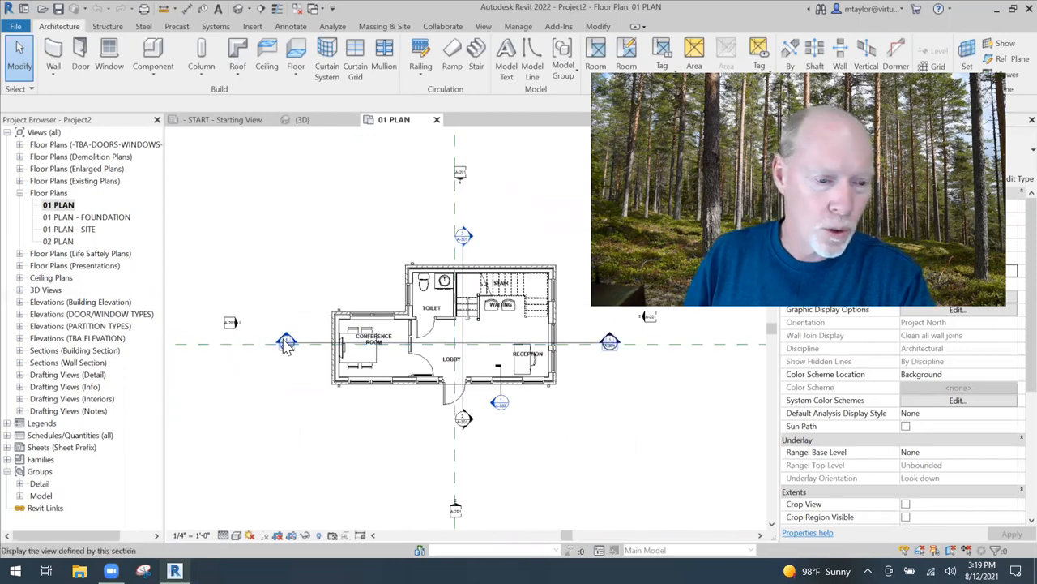
double_click(286, 342)
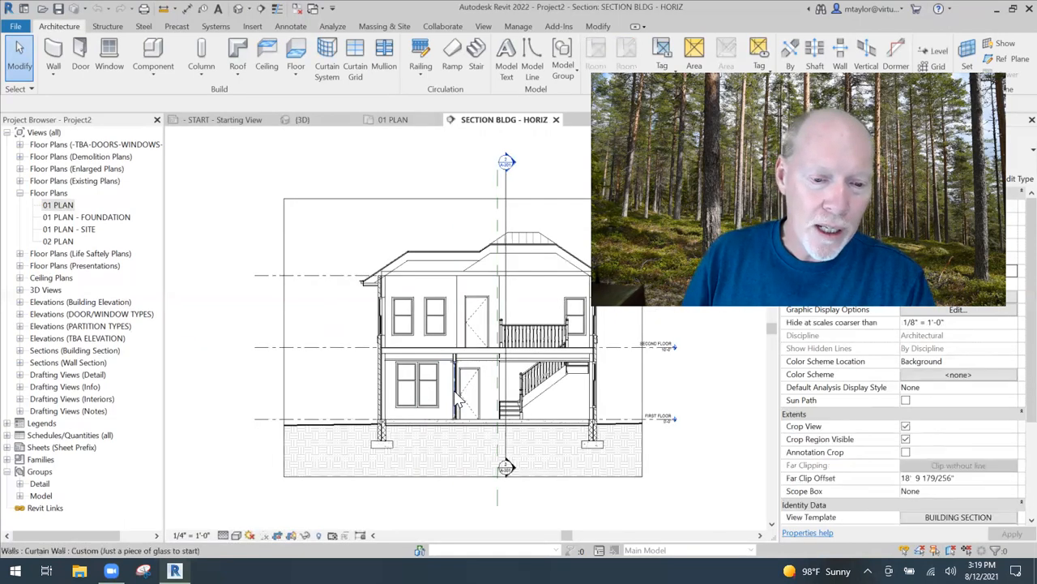
scroll(457, 395, up, 4)
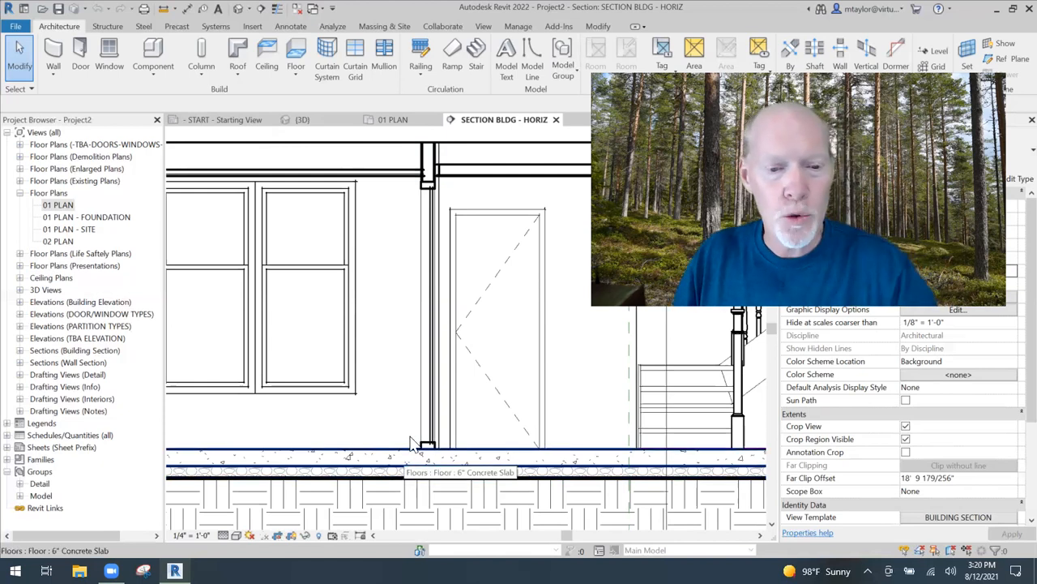
scroll(405, 400, up, 2)
middle_drag(405, 399, 351, 459)
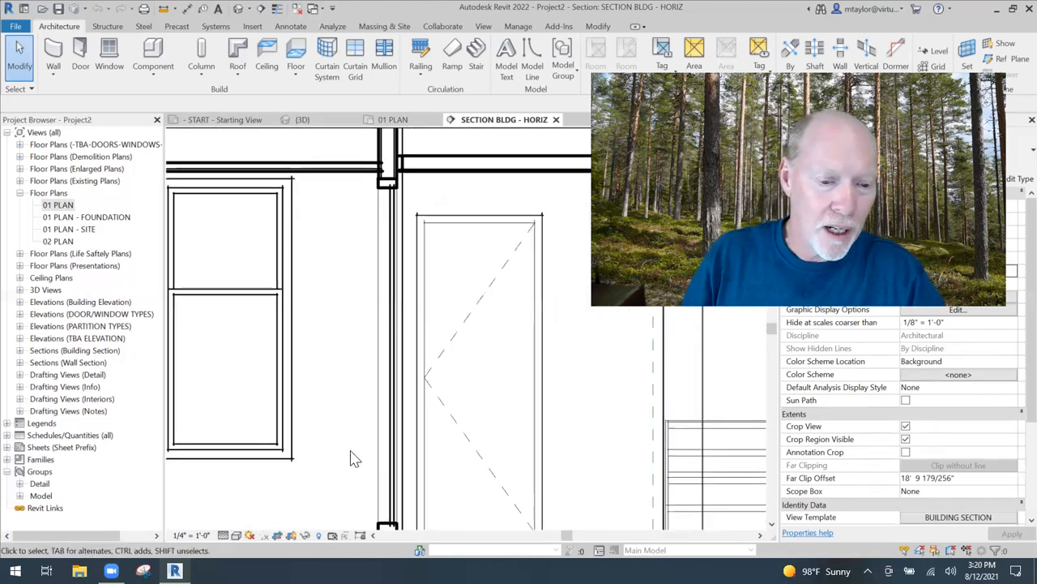
scroll(352, 457, down, 1)
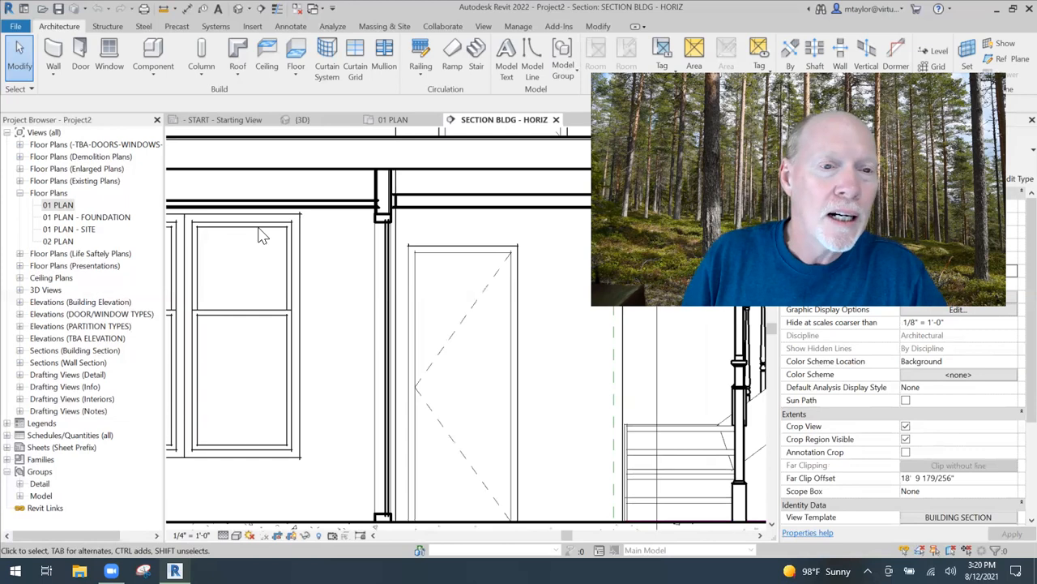
Add three horizontal curtain grid lines to the conference room curtain wall, spaced evenly 2'-0" apart.
click(356, 65)
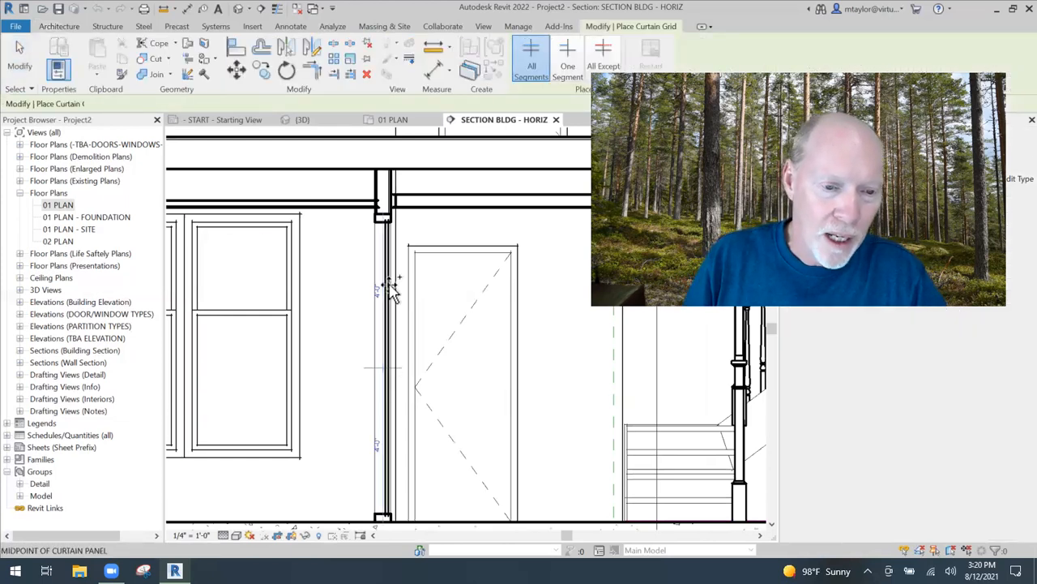
scroll(395, 299, up, 3)
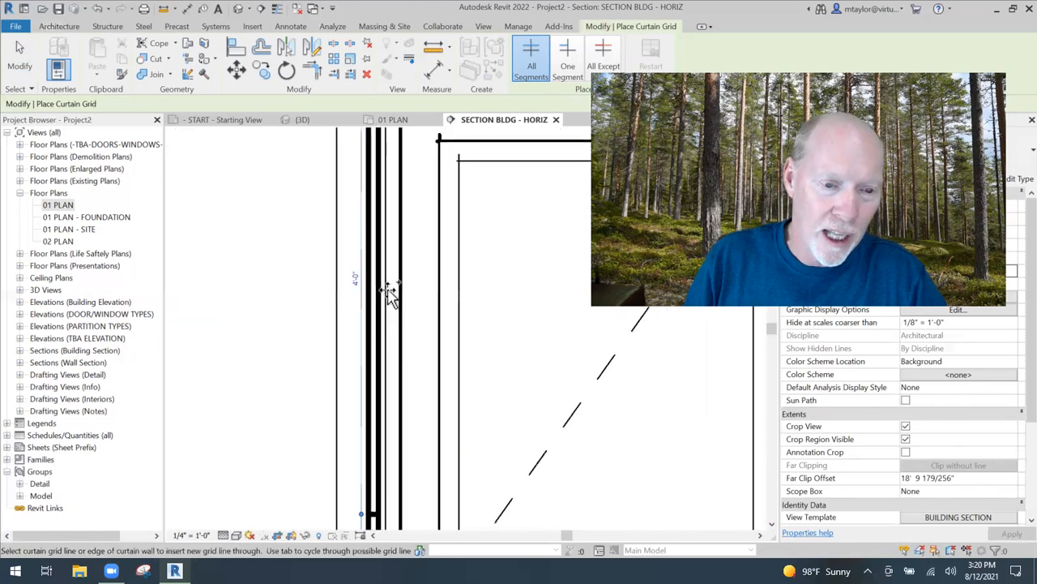
scroll(391, 381, down, 2)
middle_drag(406, 408, 408, 278)
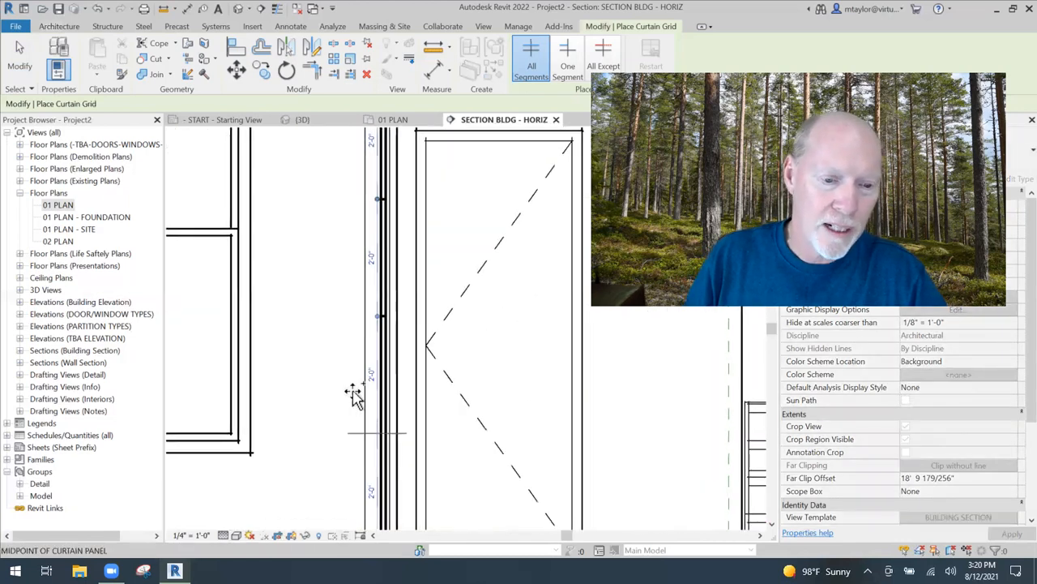
scroll(285, 347, down, 2)
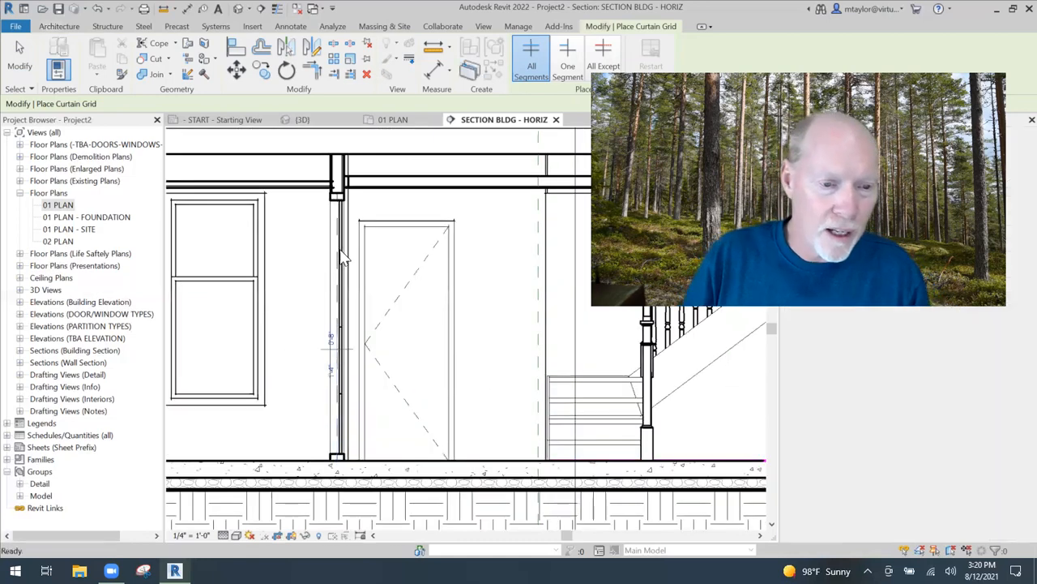
key(Escape)
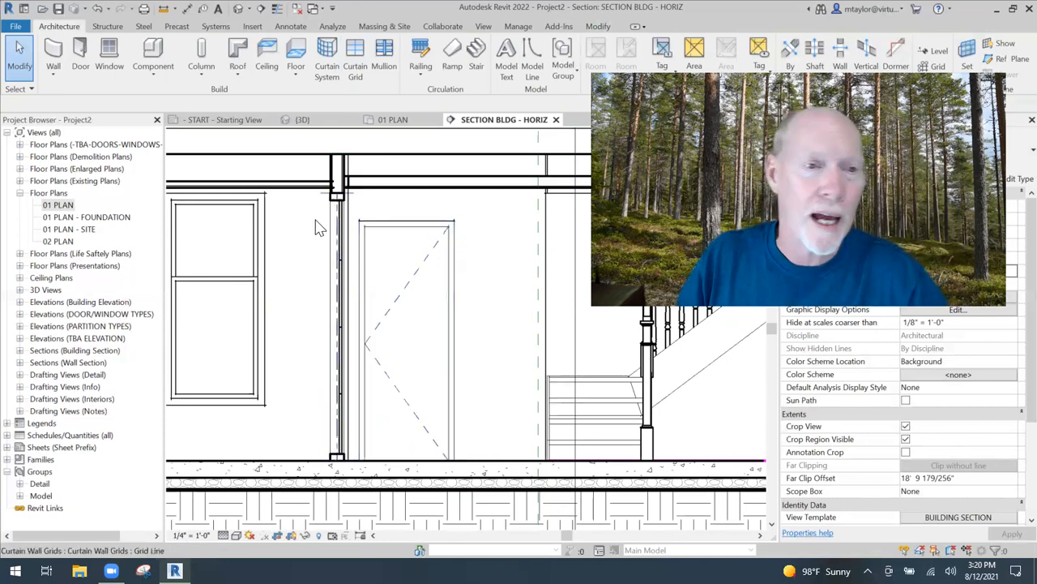
Place mullions on the three new horizontal grid lines of the curtain wall.
click(384, 52)
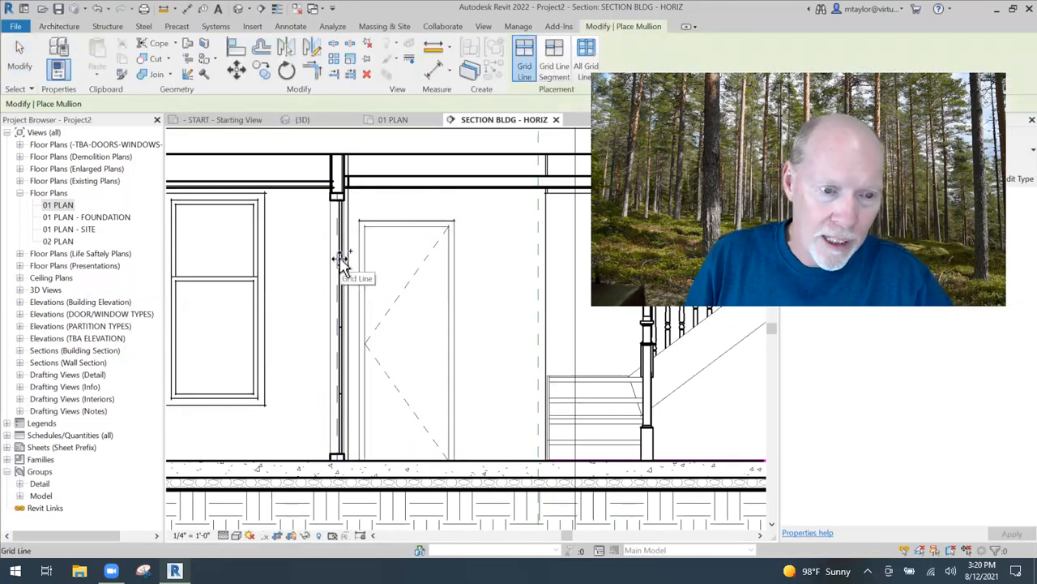
scroll(370, 340, up, 4)
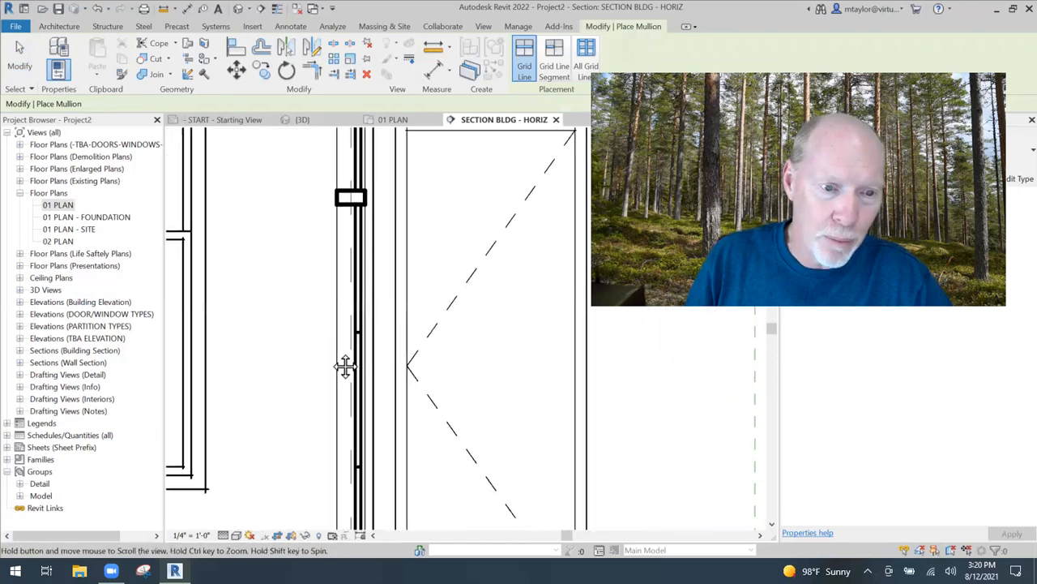
click(392, 342)
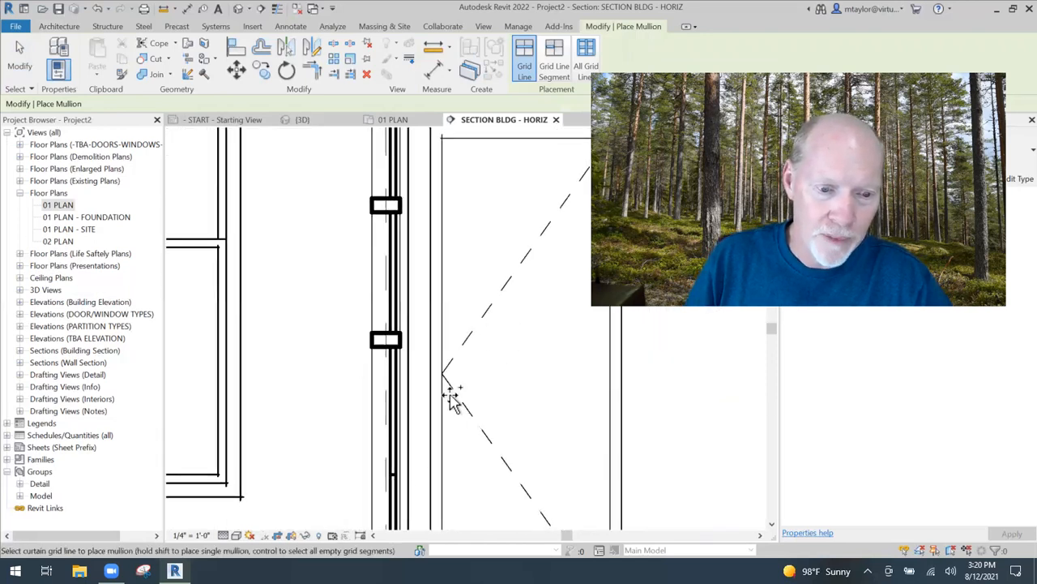
click(391, 475)
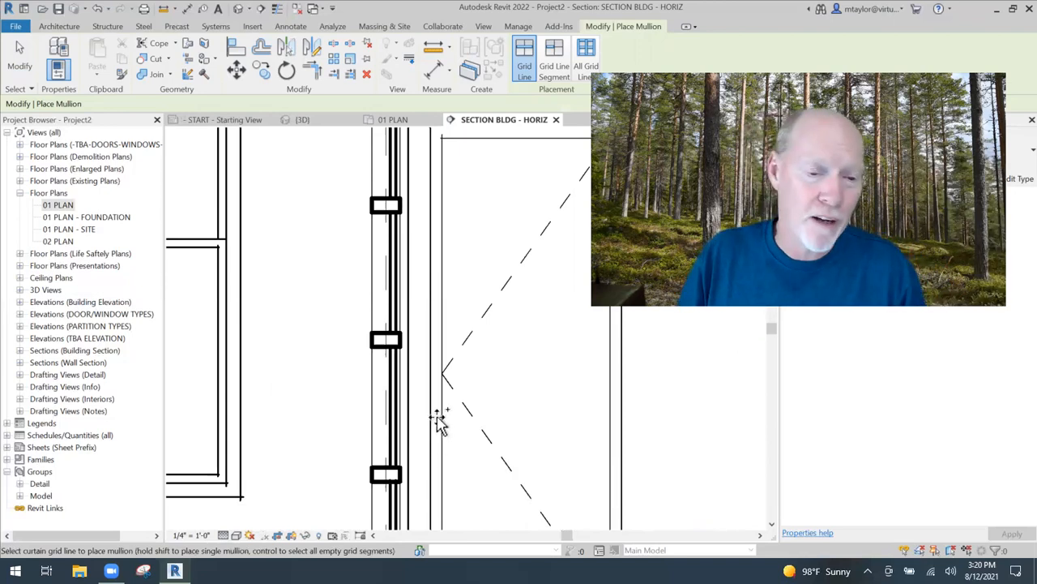
scroll(439, 421, down, 3)
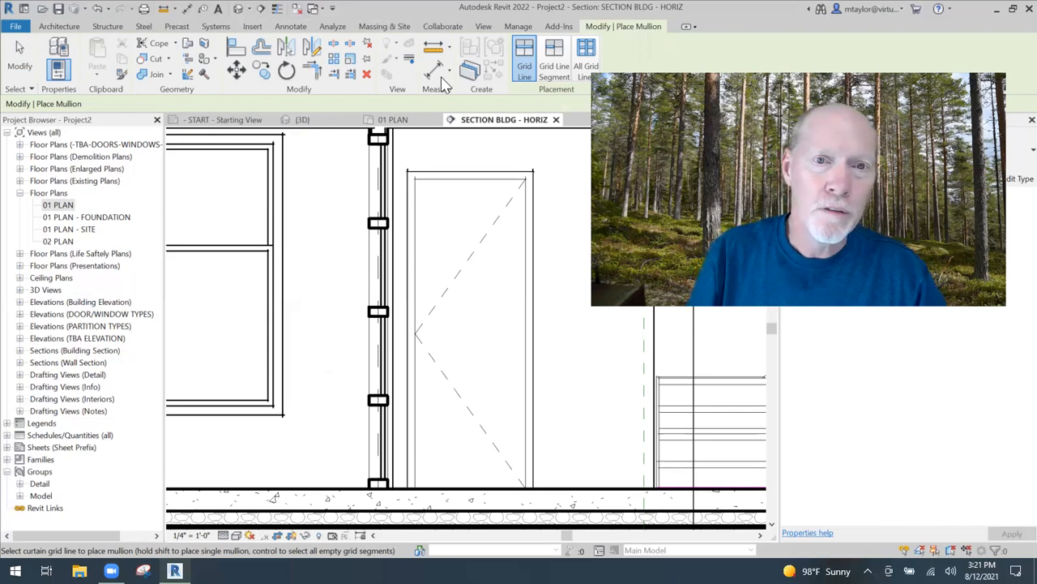
Create a rectangular callout around the lower curtain wall mullions down to the floor slab, and open the callout view.
click(483, 26)
click(454, 74)
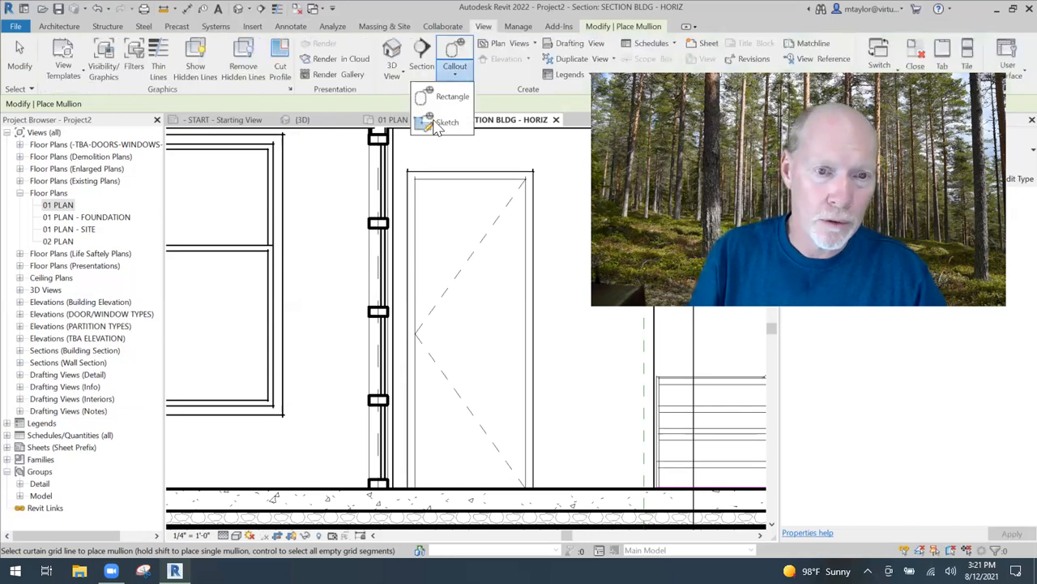
click(441, 99)
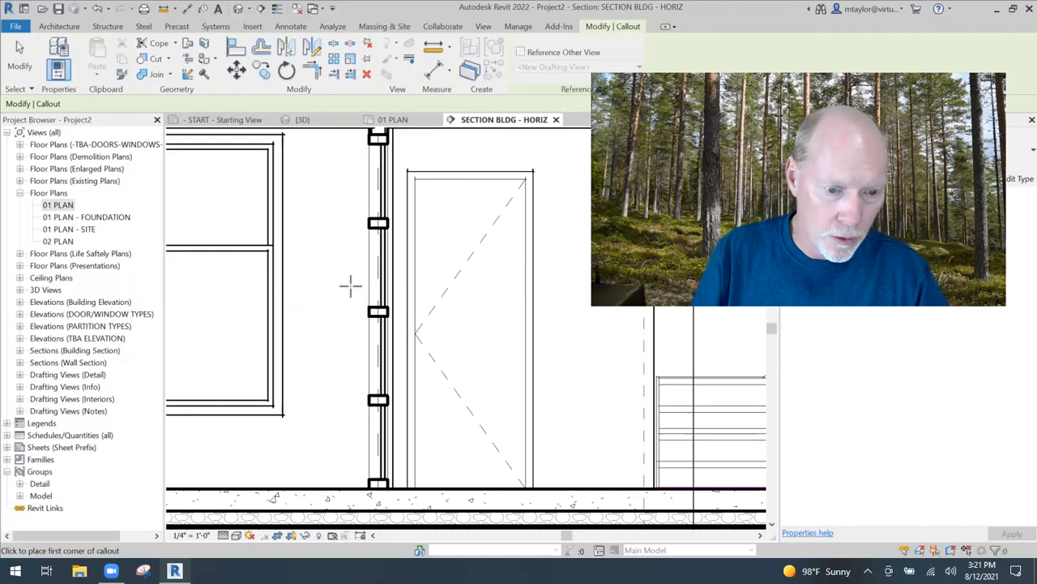
click(353, 289)
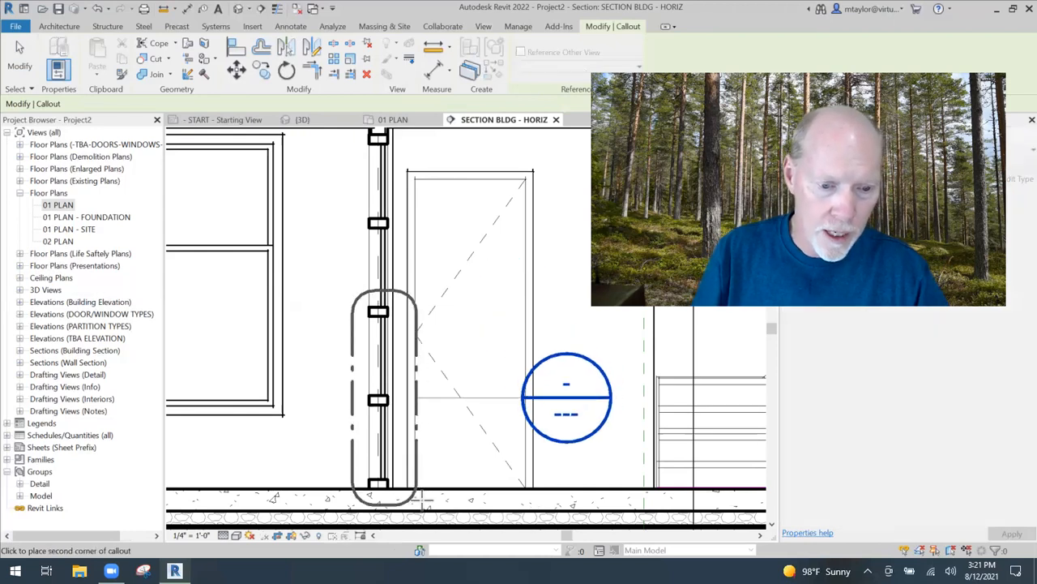
click(409, 500)
key(Escape)
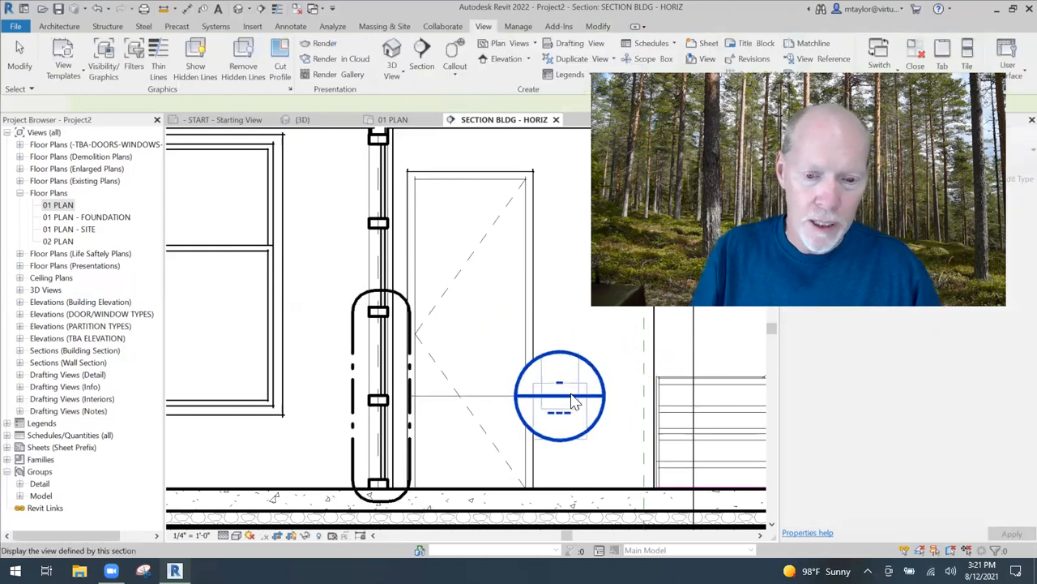
double_click(571, 400)
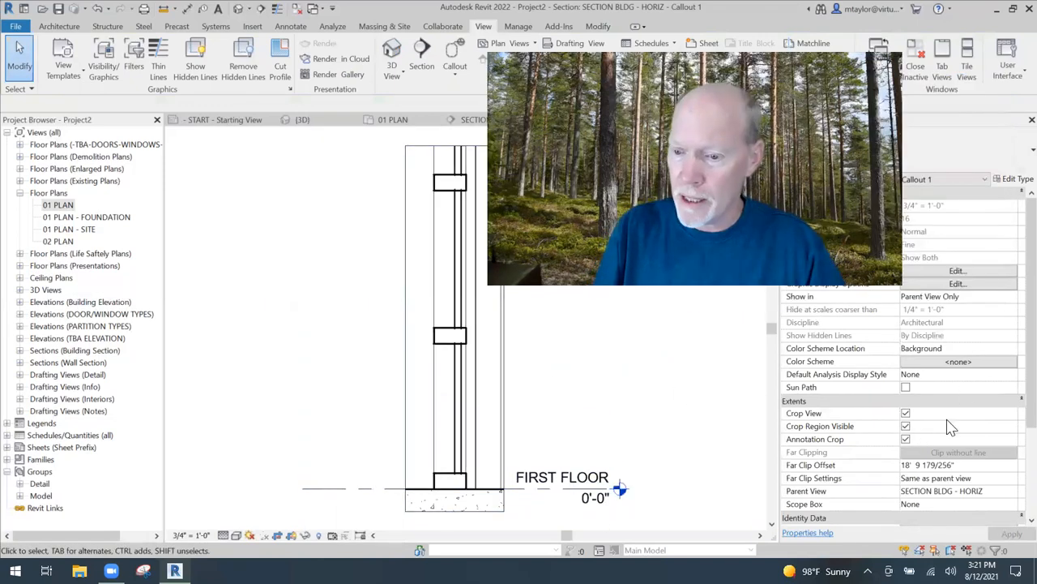
Set the callout view's template to <None> and switch the view to a shaded, coloured visual style.
scroll(968, 439, down, 3)
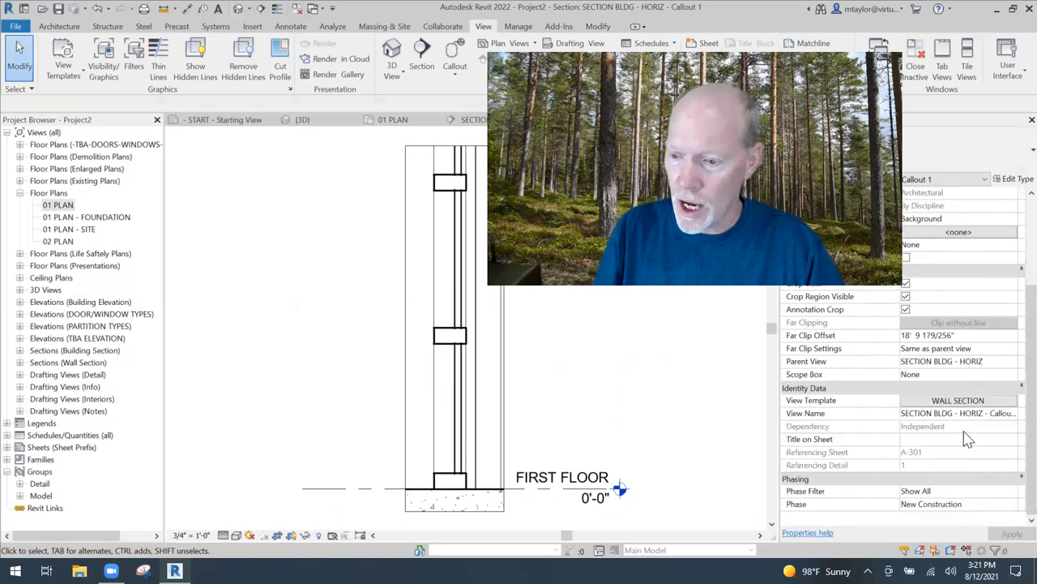
click(961, 401)
click(426, 235)
drag(442, 133, 167, 133)
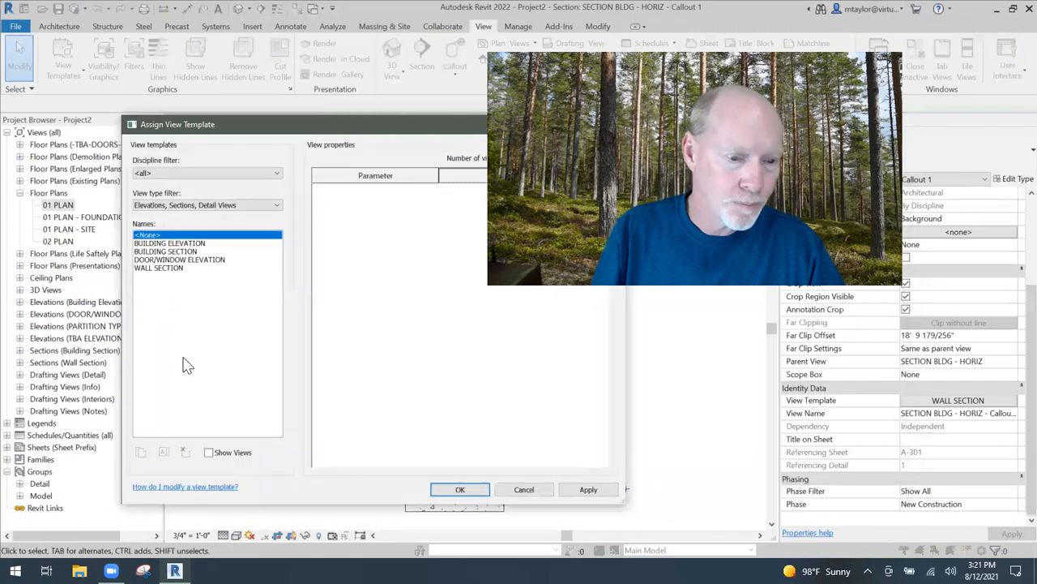
click(465, 490)
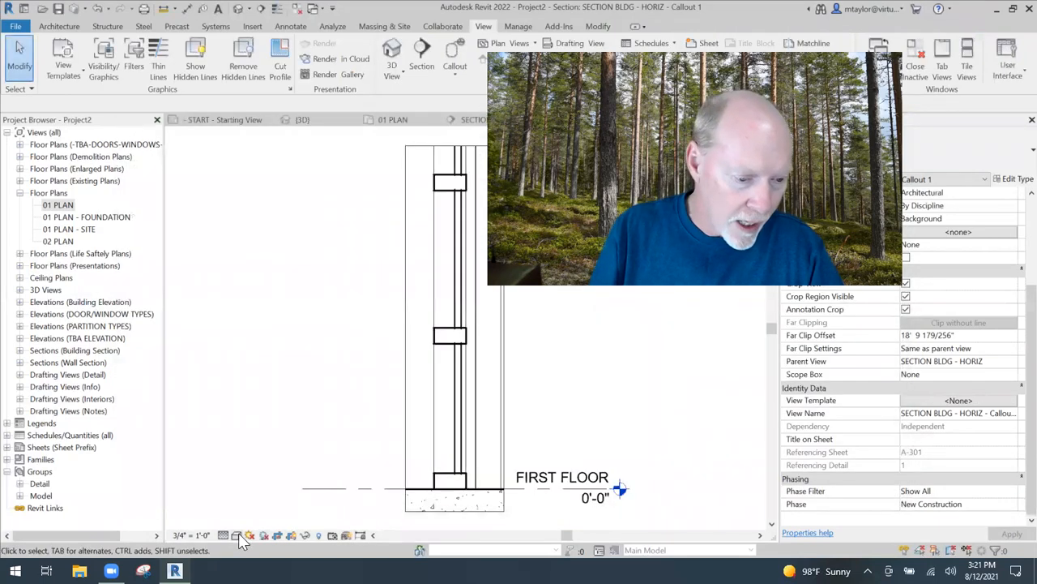
click(236, 534)
click(280, 508)
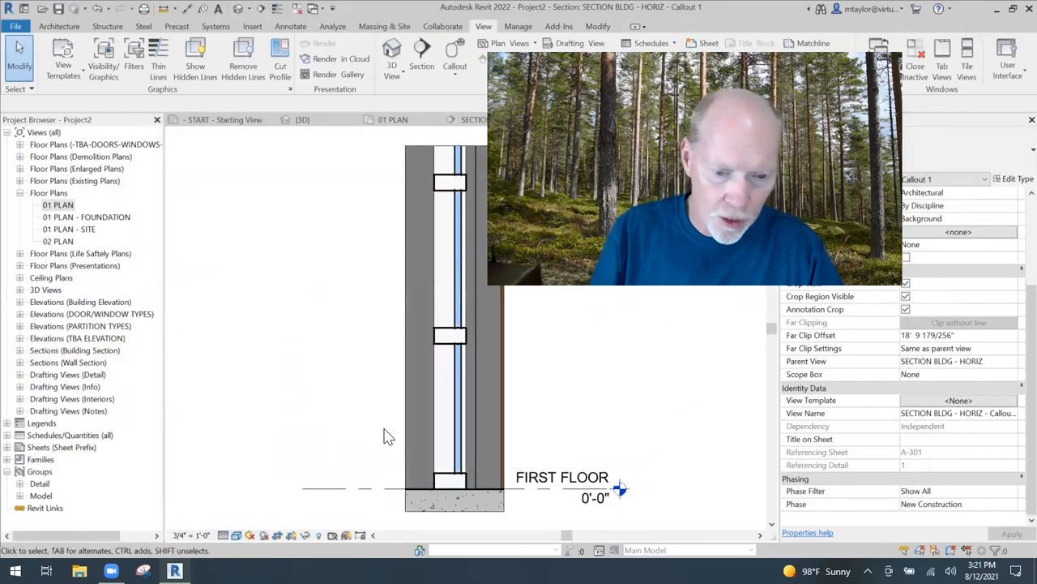
Examine the type properties of the rectangular mullion resting on the floor slab, and close them without changes.
scroll(479, 381, up, 3)
scroll(467, 339, up, 1)
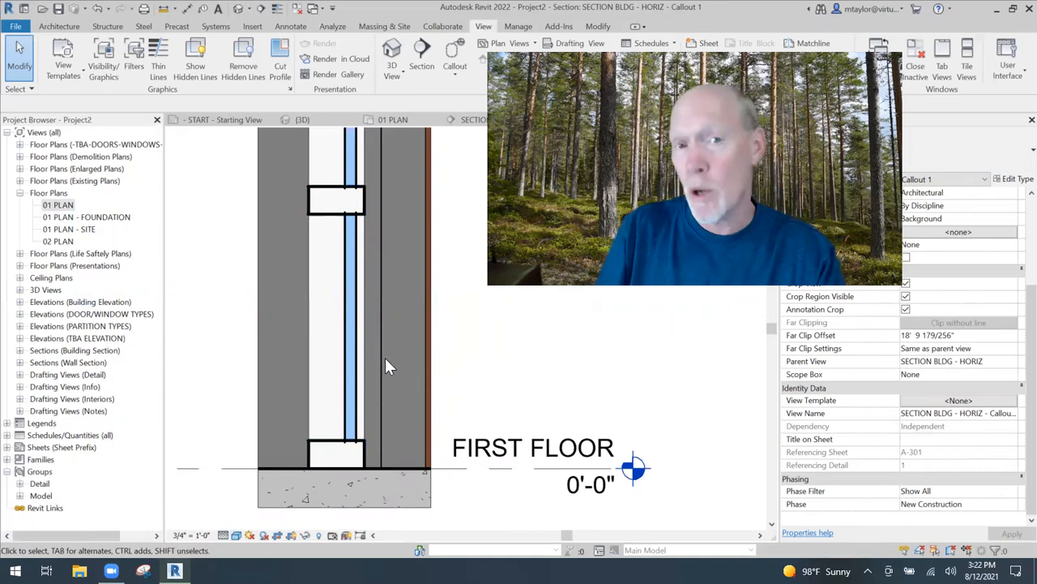
scroll(387, 374, up, 1)
middle_drag(385, 381, 394, 359)
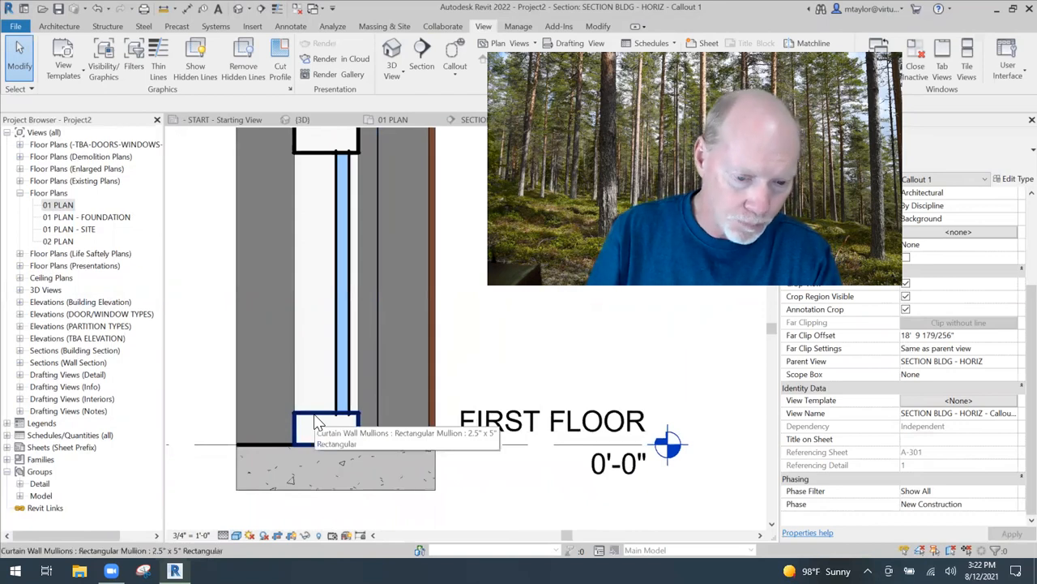
click(318, 423)
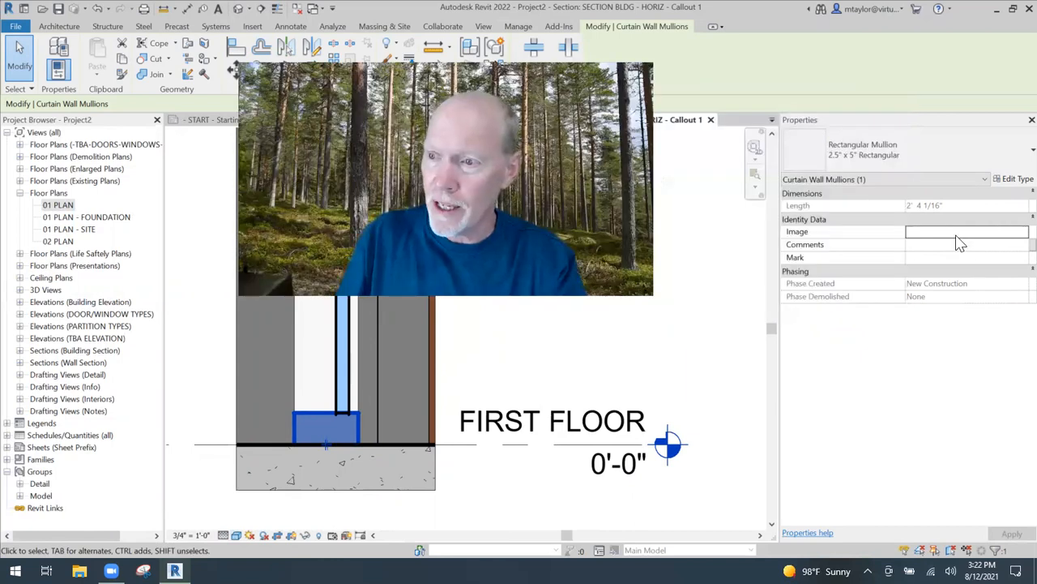
click(1013, 179)
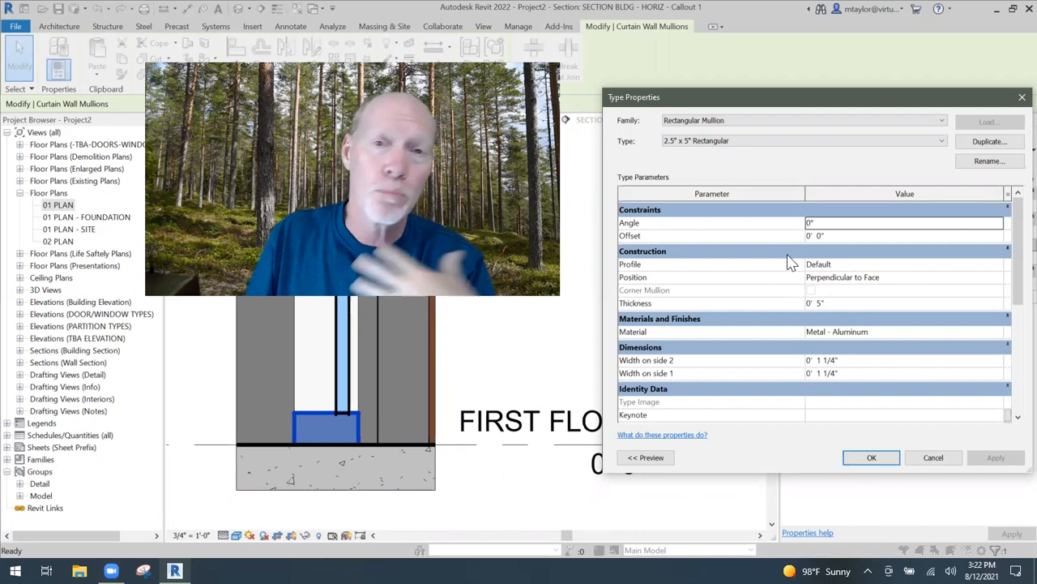
click(1021, 98)
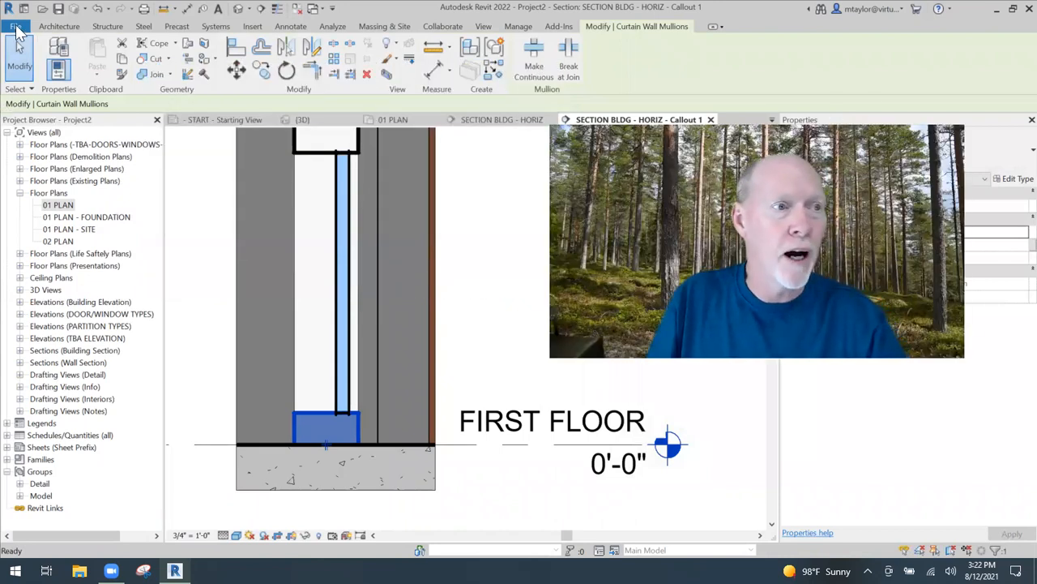
Create a new family from the Profile-Mullion.rft template in the English-Imperial templates folder.
click(16, 27)
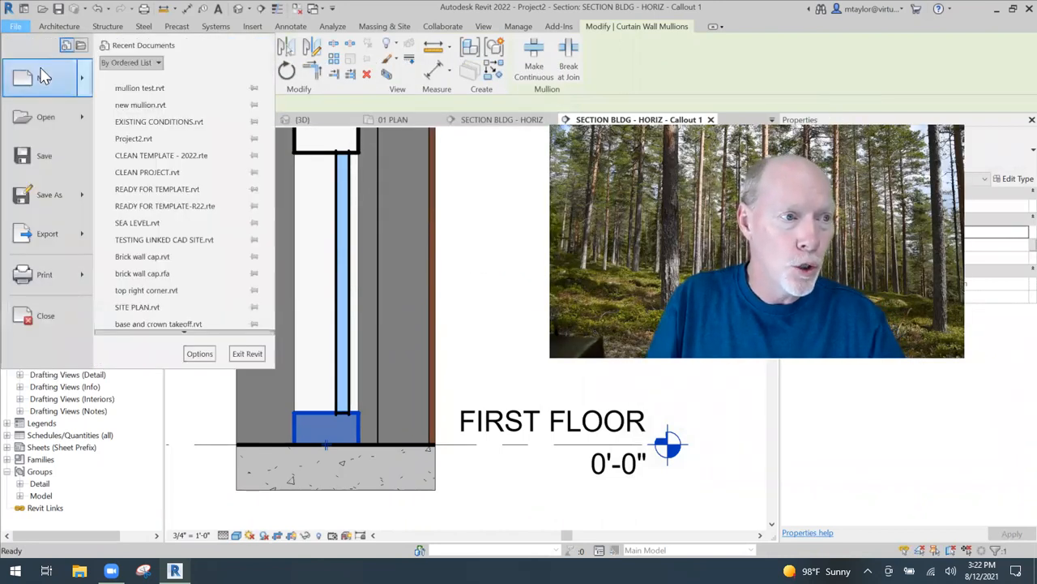
mouse_move(44, 81)
click(167, 120)
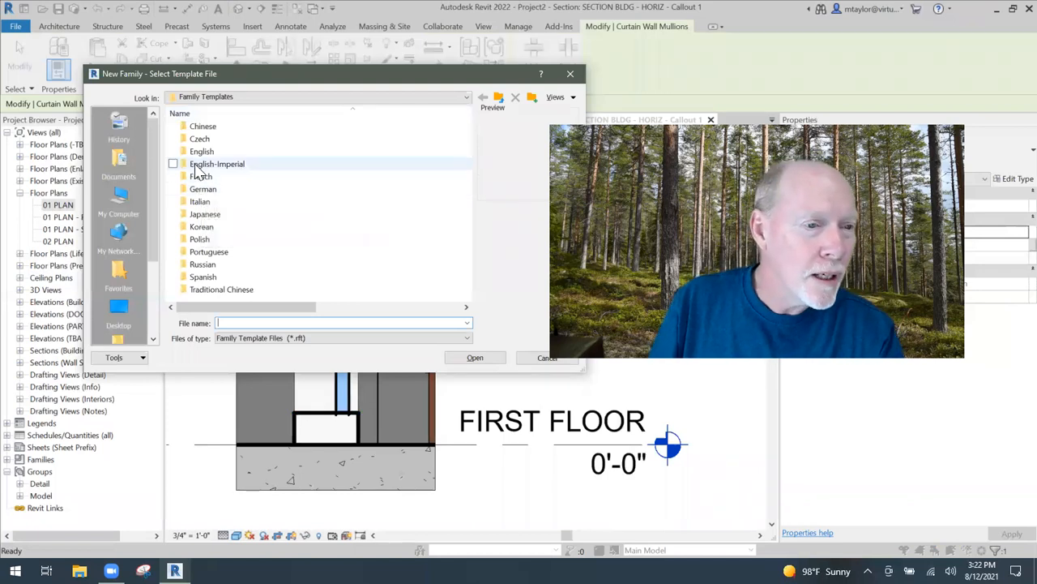
click(229, 164)
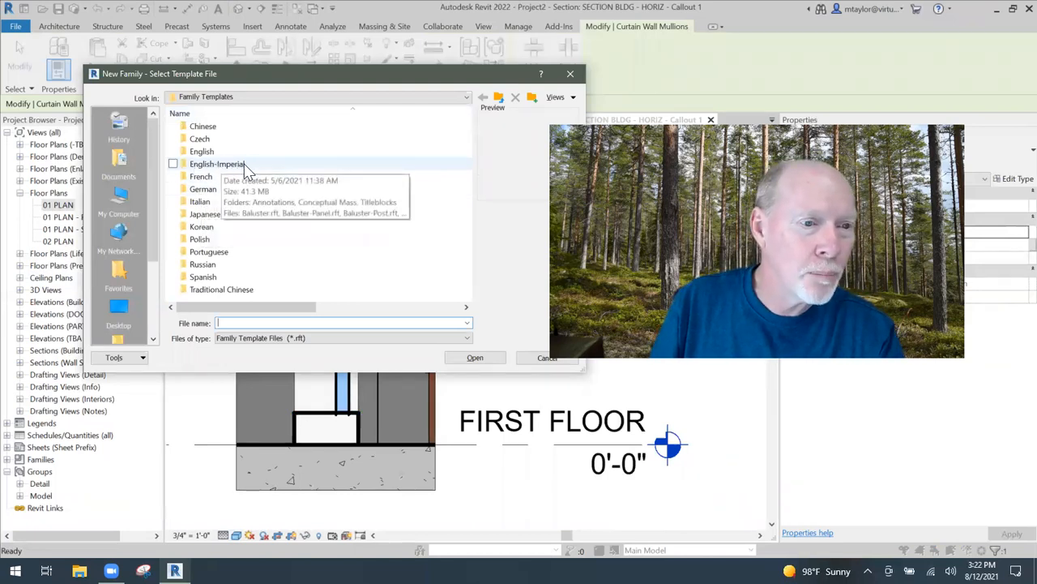
double_click(245, 169)
scroll(235, 202, down, 7)
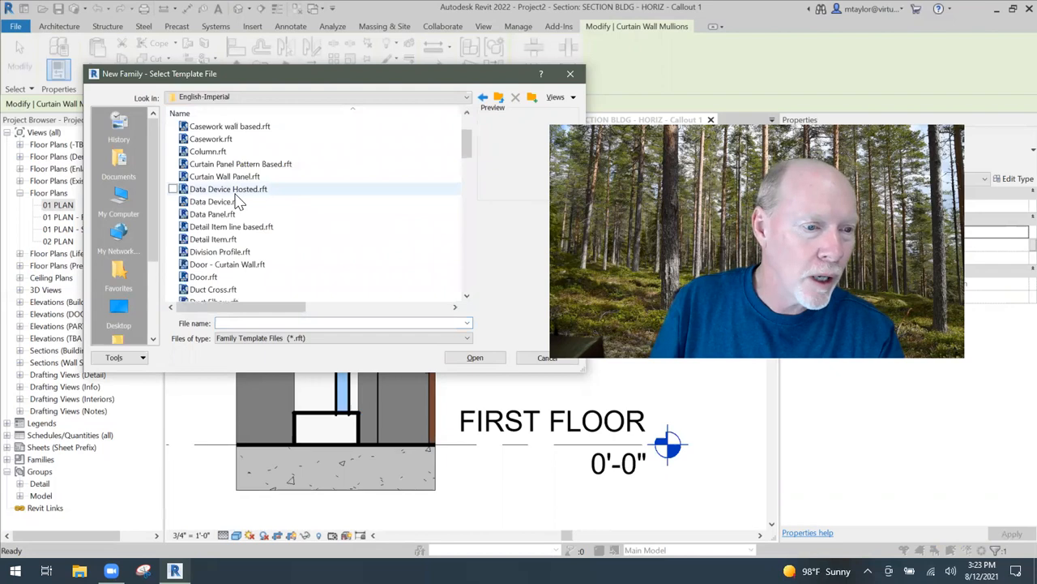
scroll(228, 207, down, 8)
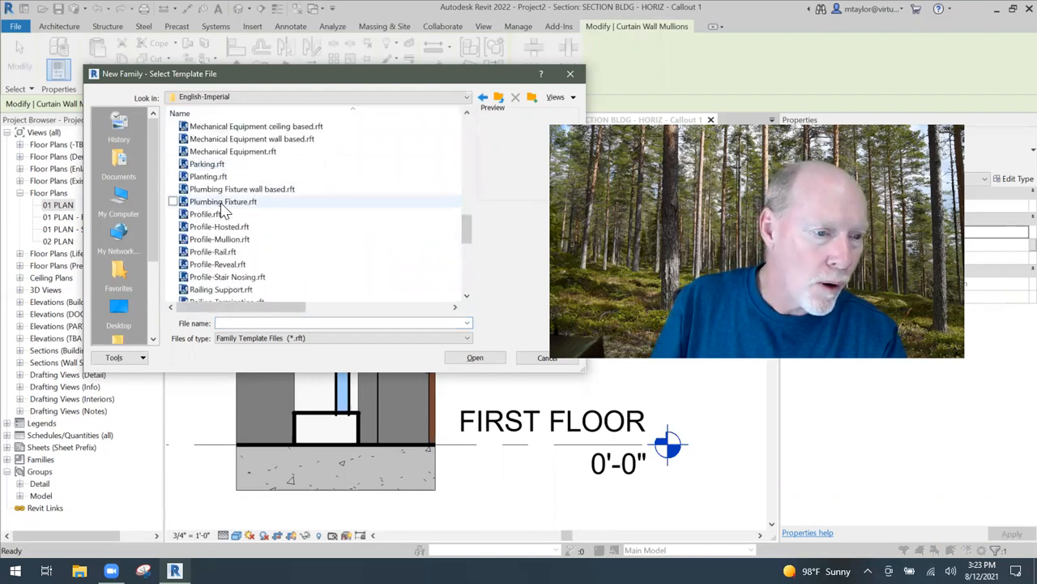
click(237, 242)
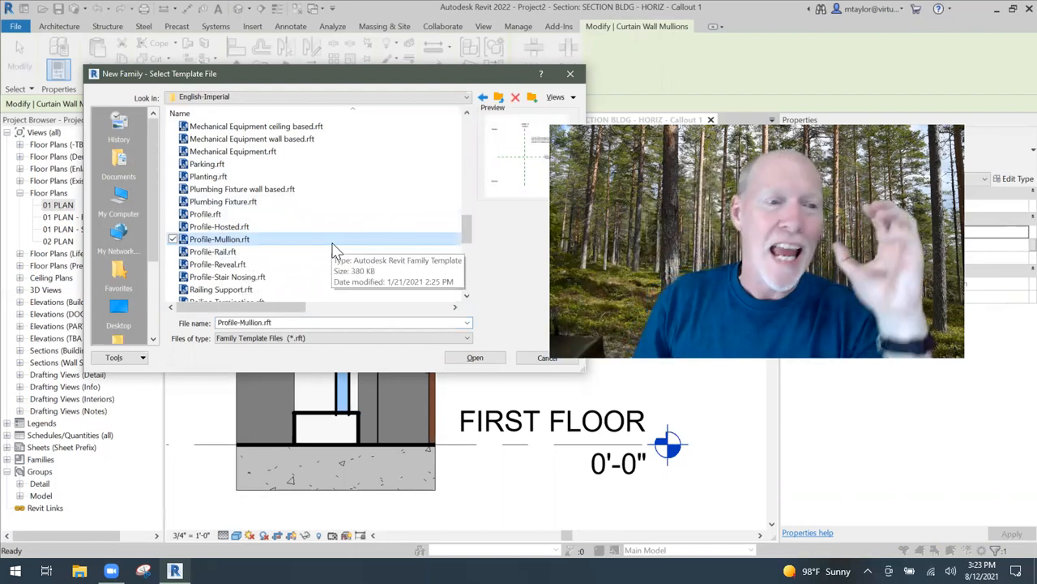
click(476, 359)
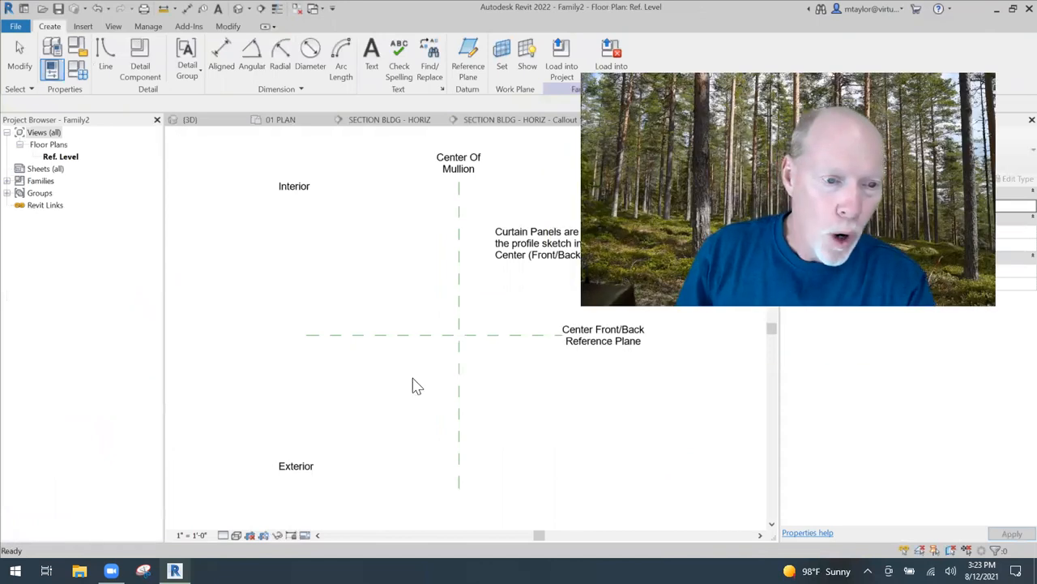
Move the Interior and Exterior notes closer to the Center Front/Back reference plane.
scroll(248, 262, down, 2)
click(244, 213)
drag(240, 210, 286, 291)
click(243, 423)
drag(241, 424, 294, 355)
scroll(401, 341, up, 3)
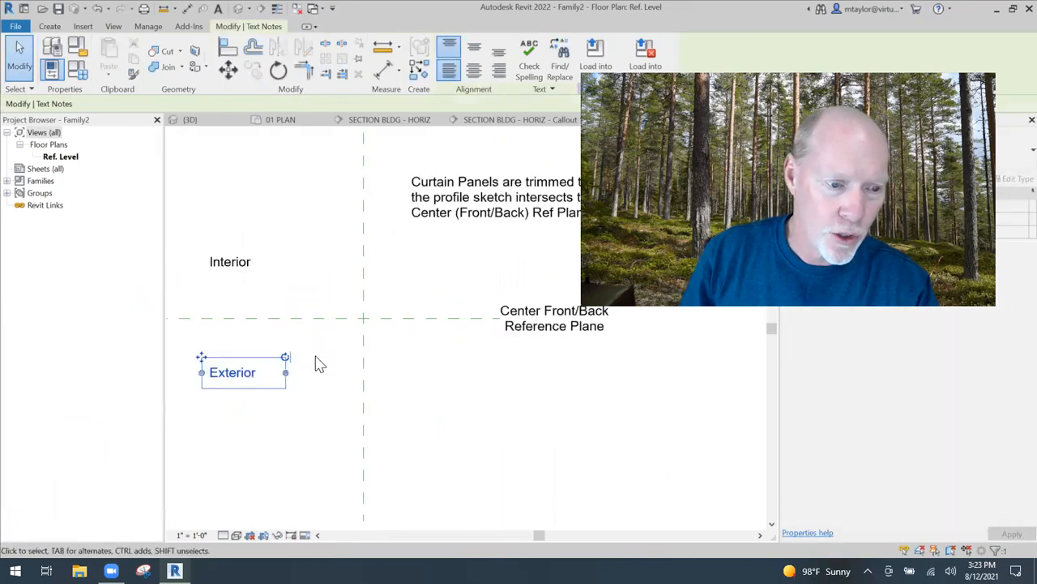
scroll(441, 345, down, 2)
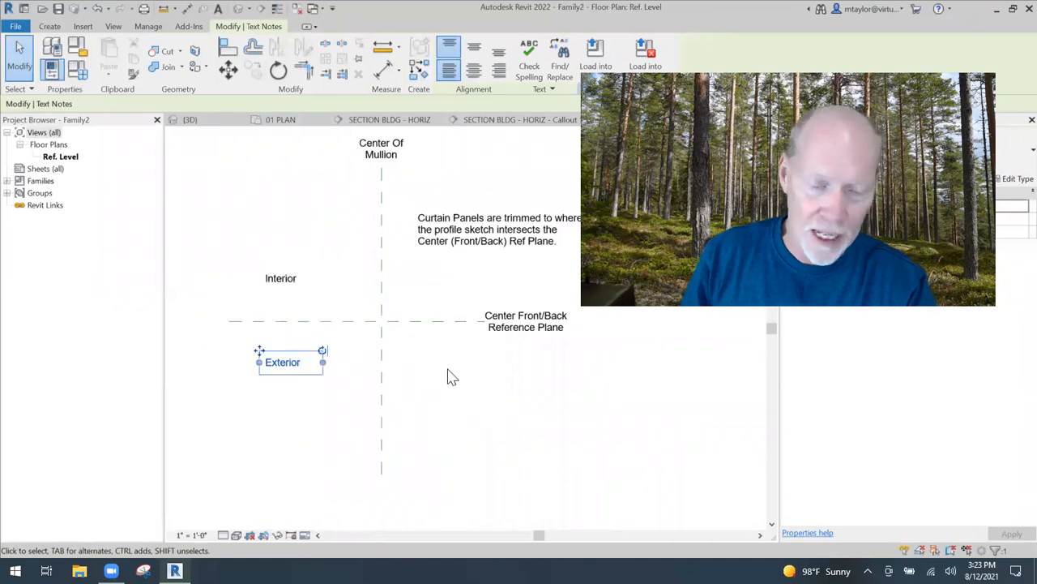
middle_drag(452, 377, 445, 390)
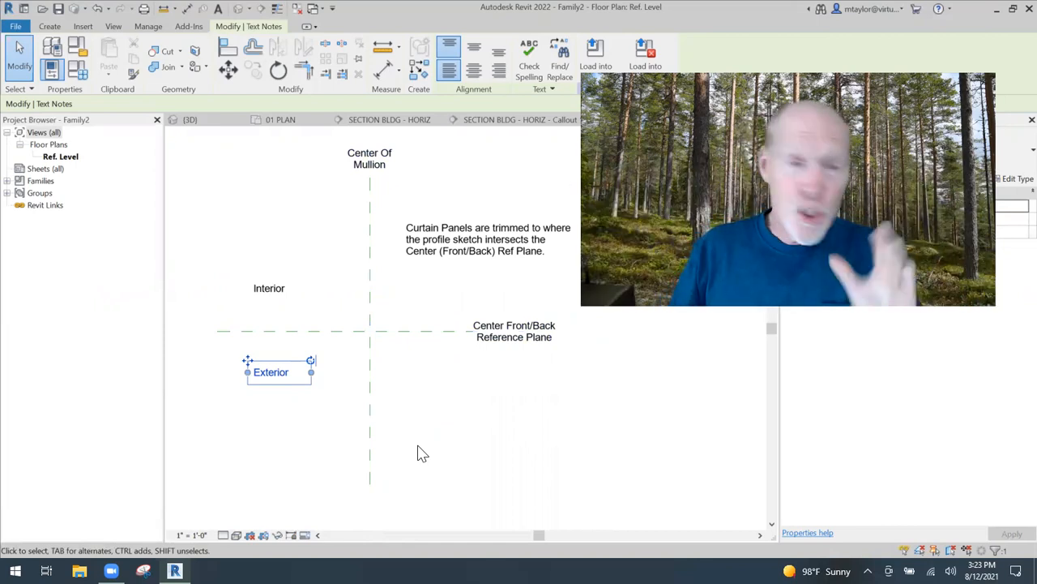
key(Escape)
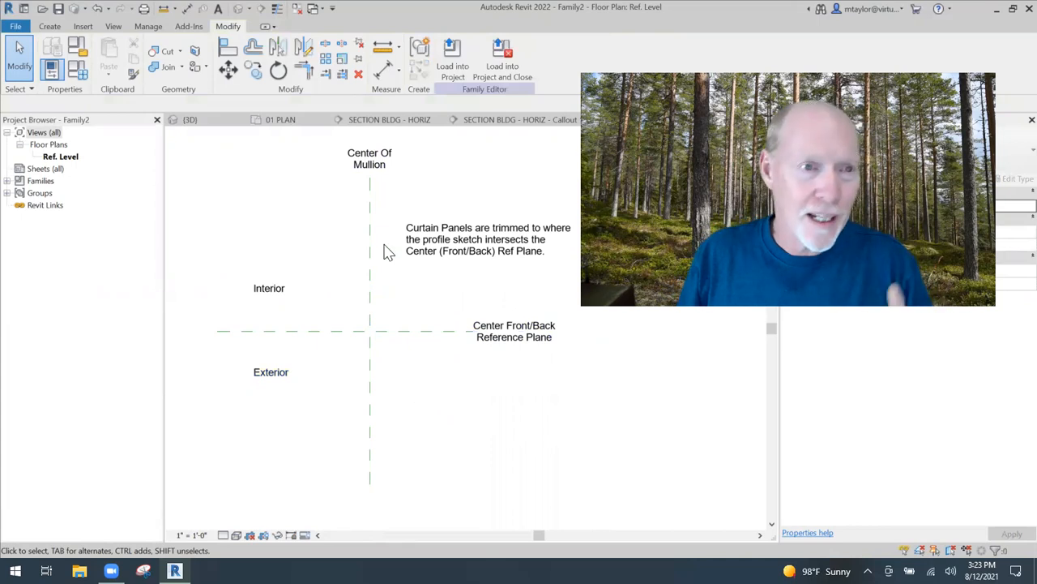
Add text notes along the Center Front/Back plane, UP to the right and DOWN to the left of the mullion centre line.
key(t)
key(x)
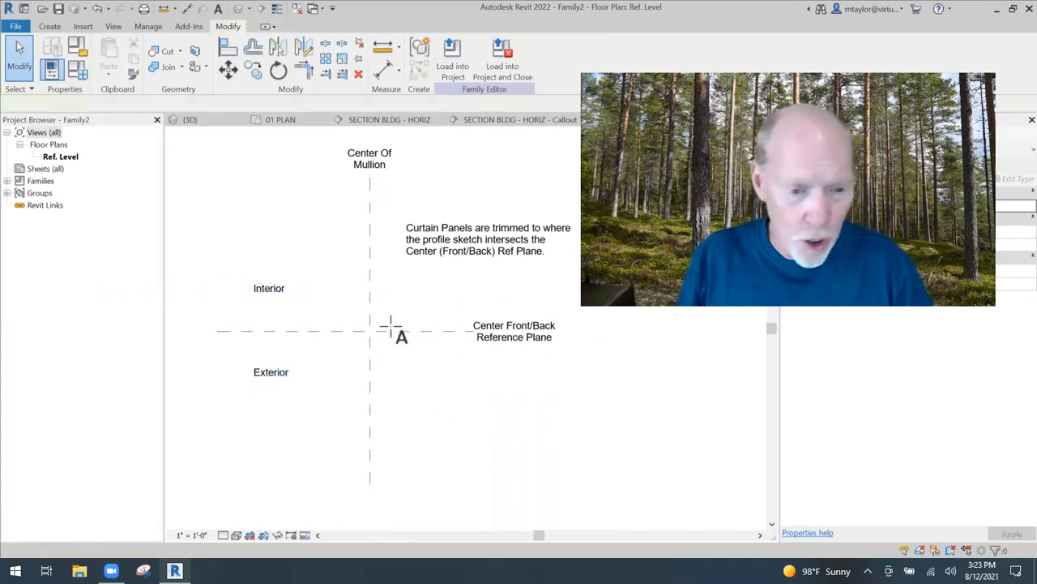
scroll(413, 333, up, 3)
click(410, 308)
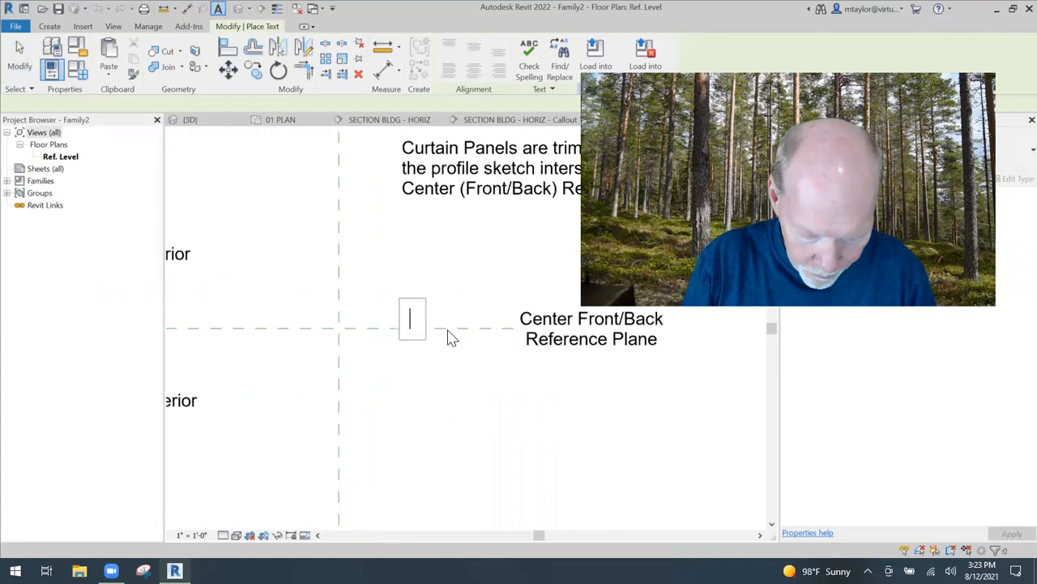
click(459, 373)
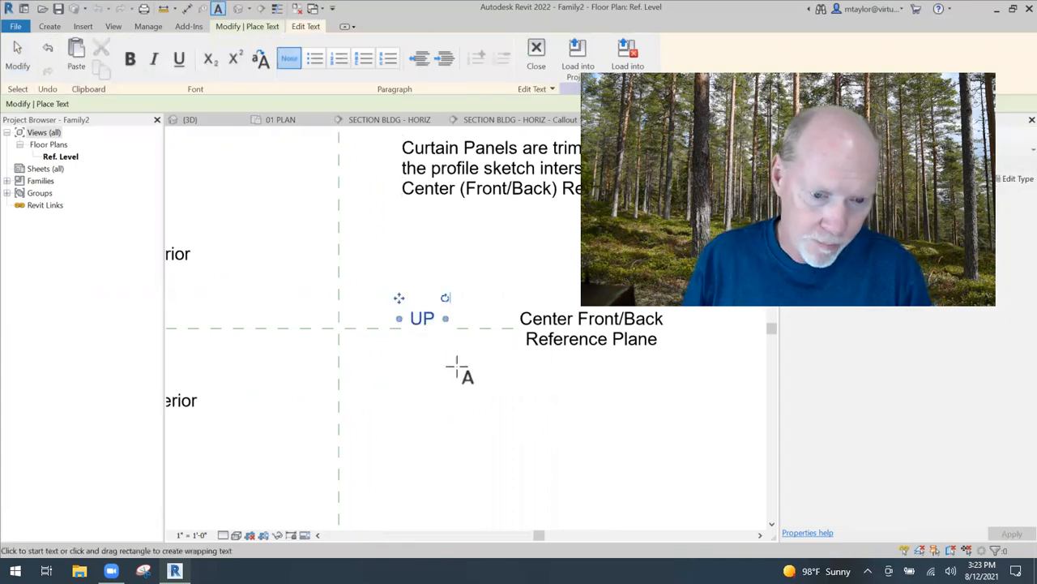
click(227, 310)
text(DOW)
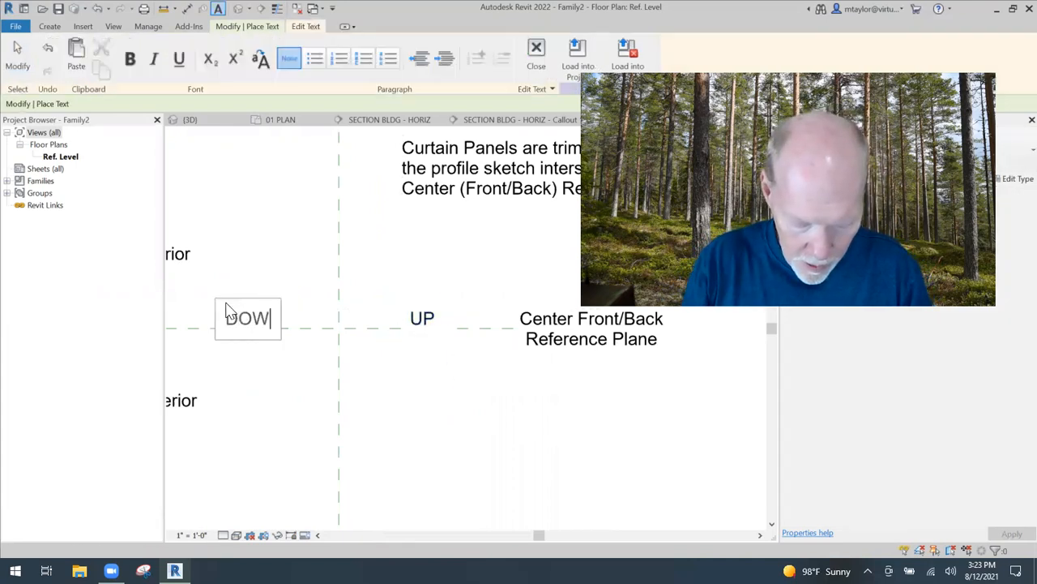
click(237, 420)
scroll(347, 402, down, 1)
middle_drag(348, 402, 419, 383)
key(Escape)
key(Escape)
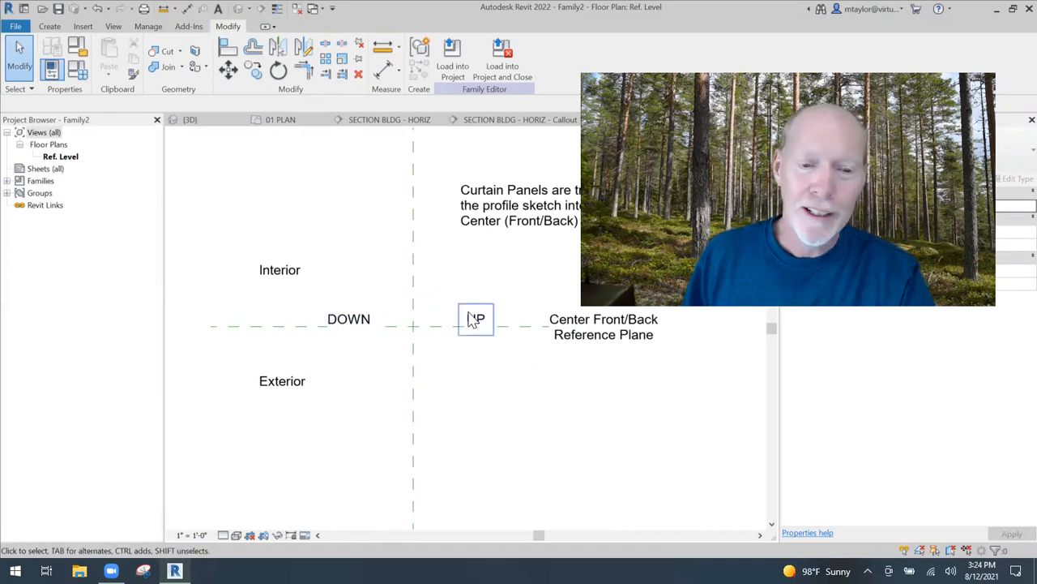
Nudge the DOWN note slightly up and to the left.
click(351, 328)
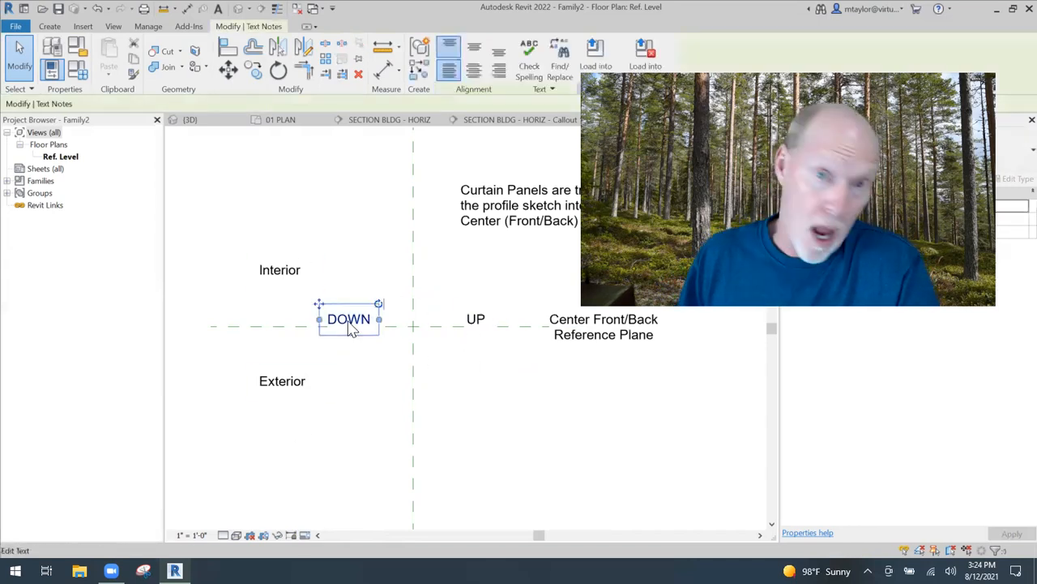
key(Left)
key(Up)
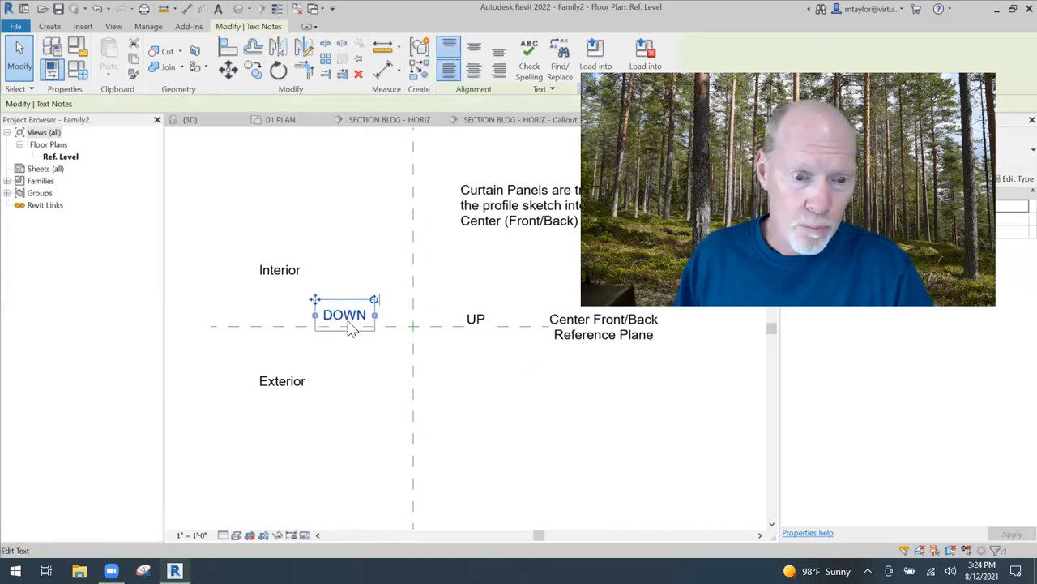
click(489, 377)
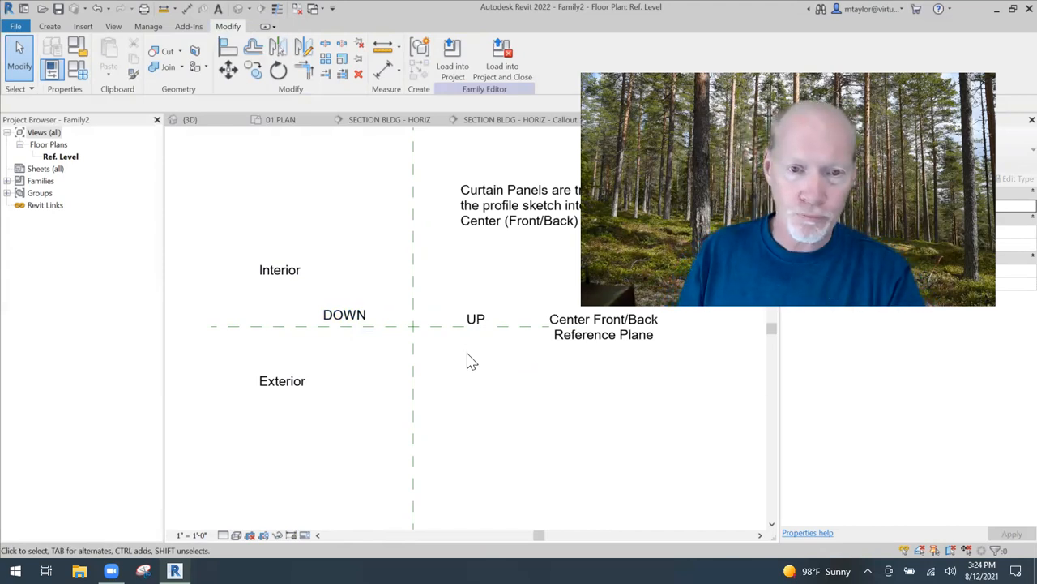
middle_drag(543, 413, 511, 422)
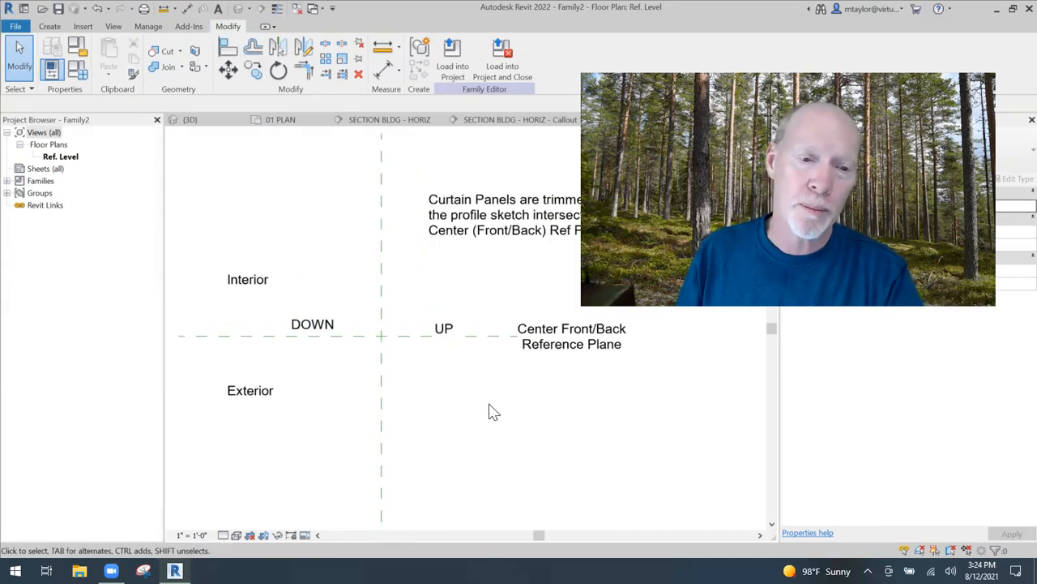
In the section callout view, add an aligned dimension string across the curtain wall through both mullion faces and both glass faces.
click(525, 123)
middle_drag(517, 337, 562, 382)
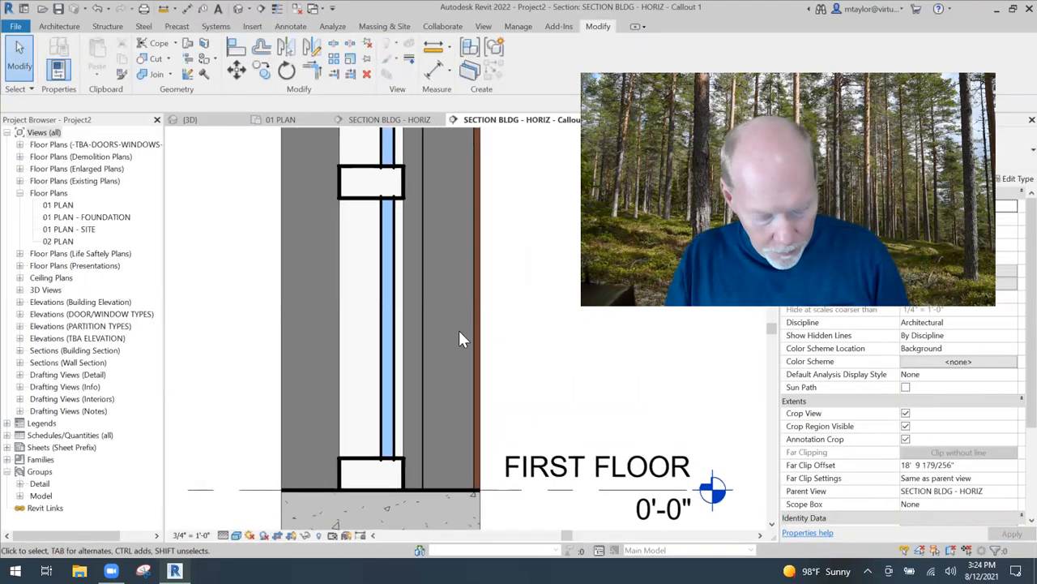
key(d)
key(i)
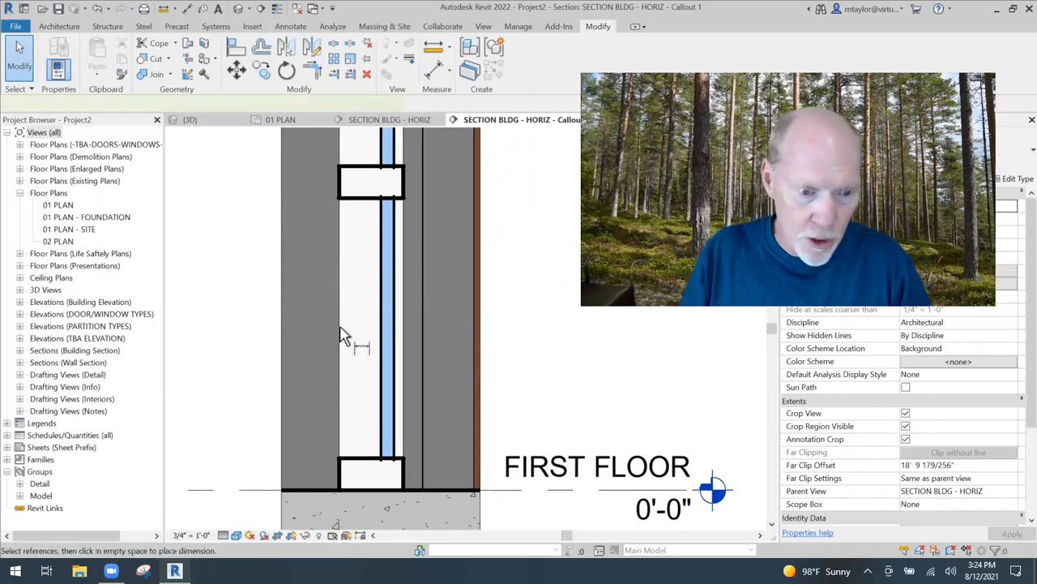
click(342, 324)
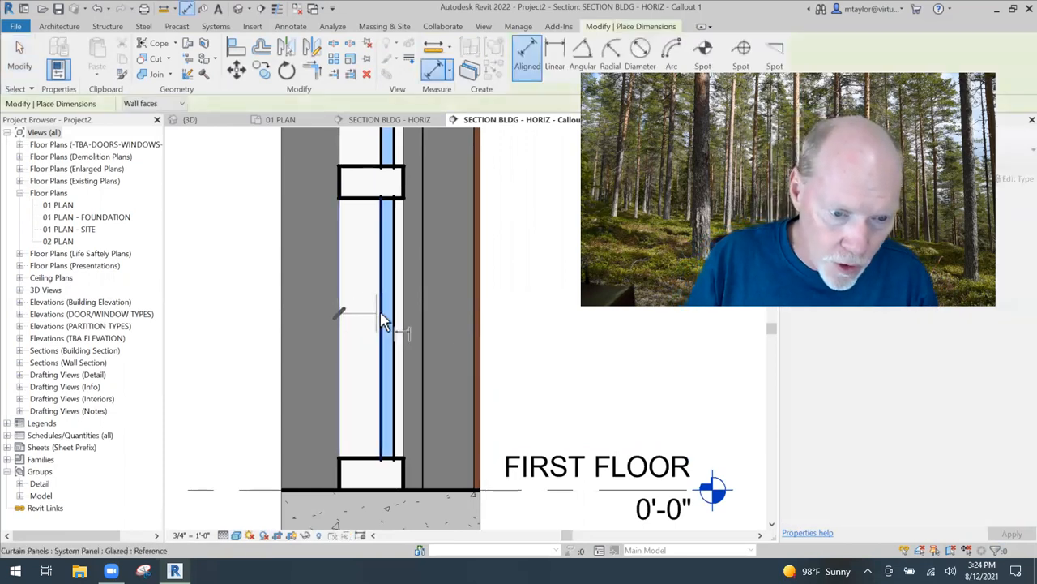
click(384, 321)
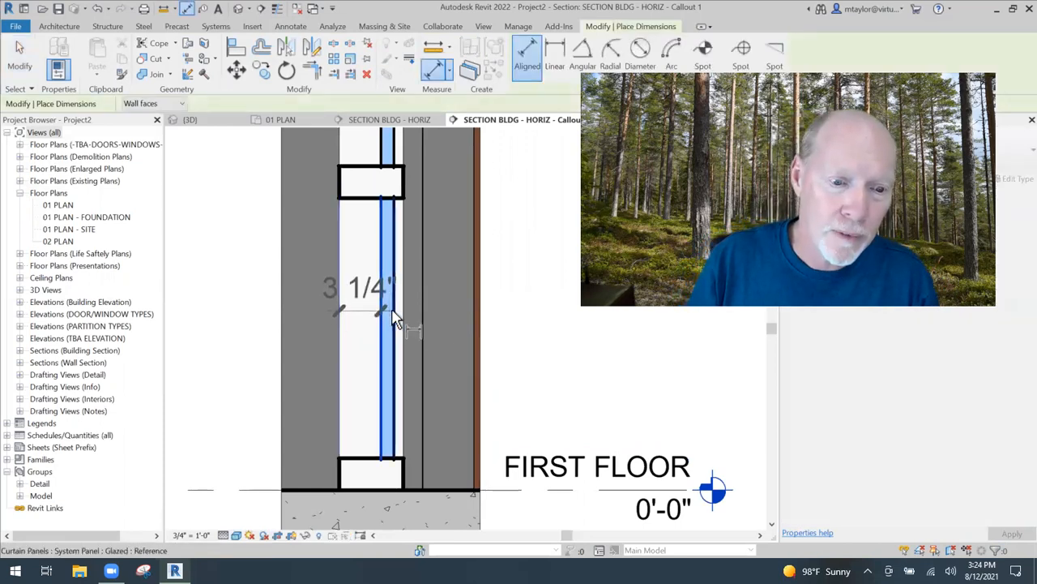
click(403, 303)
click(518, 301)
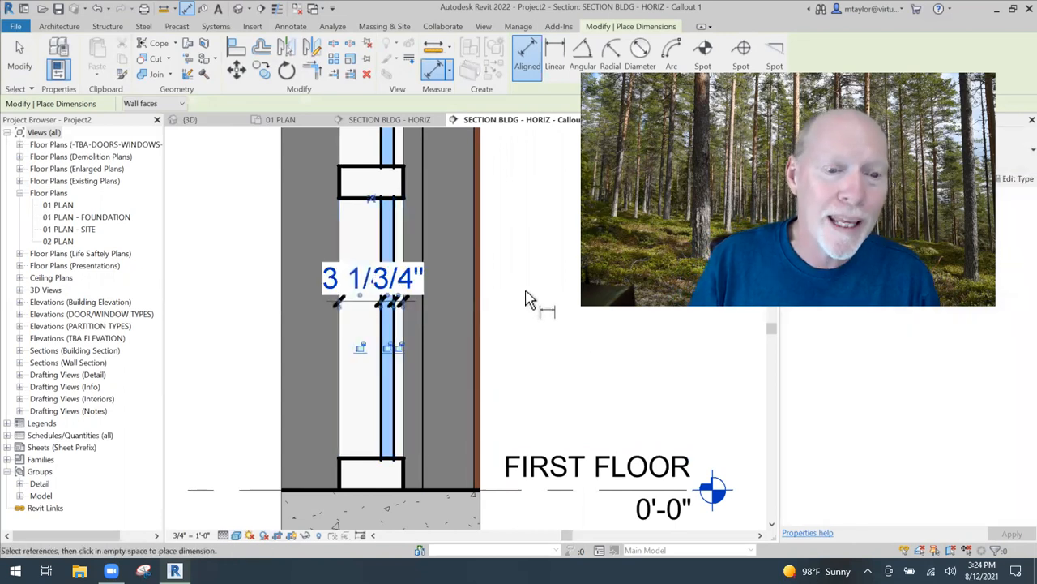
Pull the three overlapping dimension texts clear of the curtain wall on leaders, one to the left and two to the right.
scroll(429, 275, up, 2)
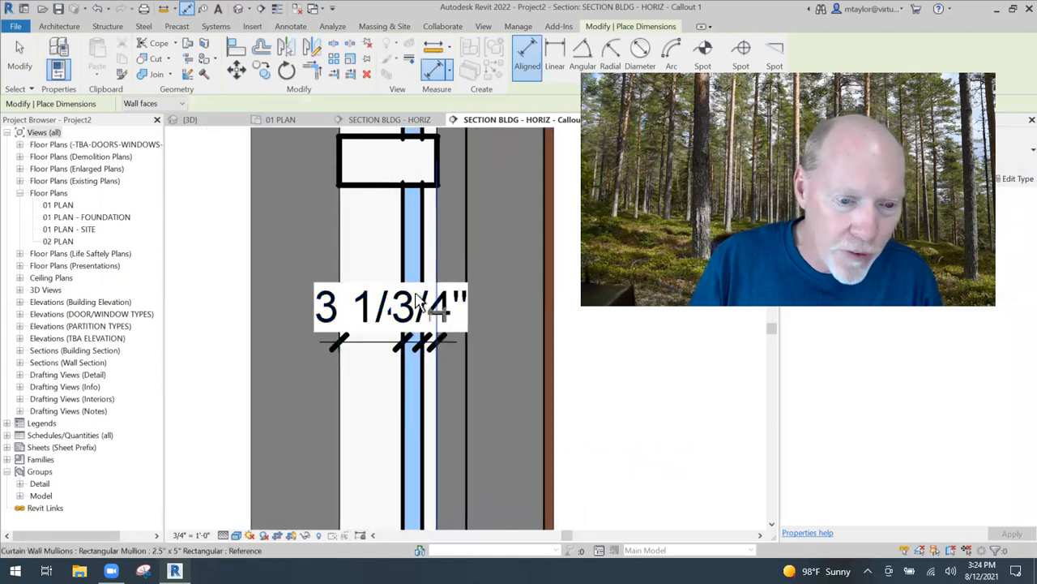
key(Escape)
key(Escape)
click(372, 341)
drag(372, 340, 242, 297)
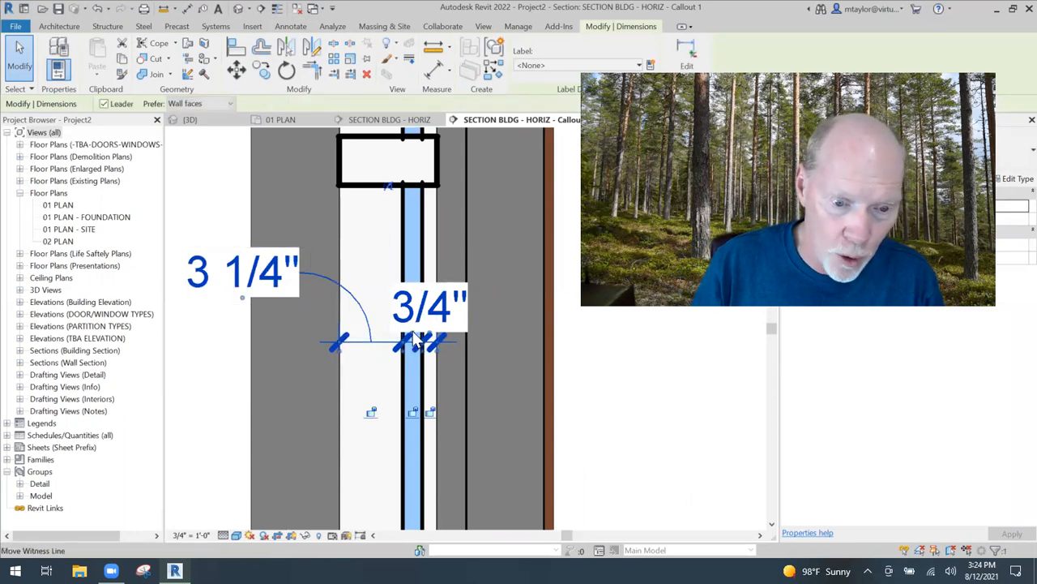
drag(416, 339, 432, 280)
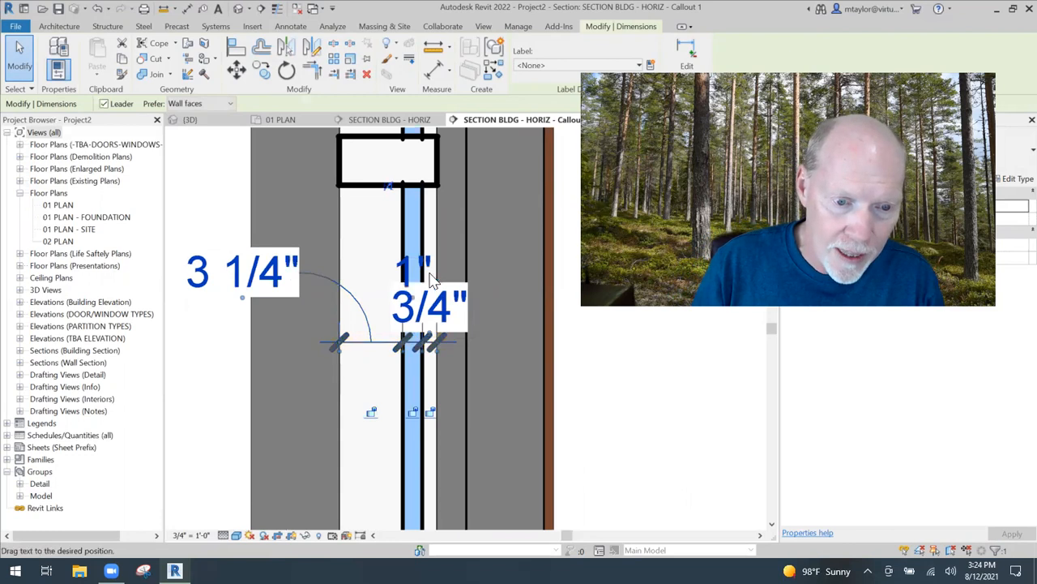
drag(497, 232, 511, 237)
drag(430, 332, 529, 415)
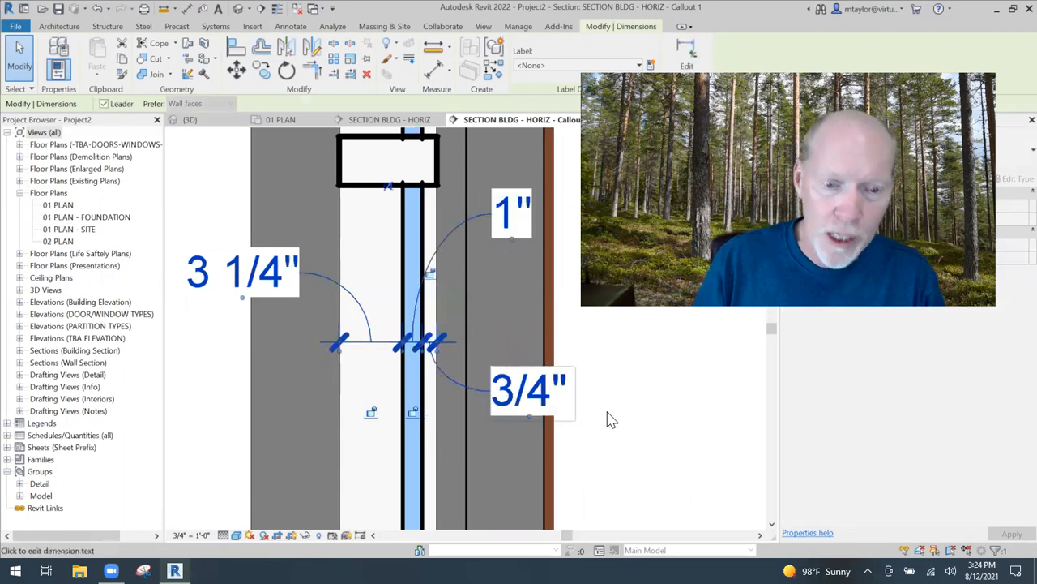
scroll(607, 413, down, 2)
middle_drag(623, 424, 550, 383)
click(538, 375)
Add an aligned dimension of the overall mullion depth between the two outer mullion faces, below the existing dimension string.
middle_drag(549, 336, 476, 272)
key(d)
key(i)
click(322, 417)
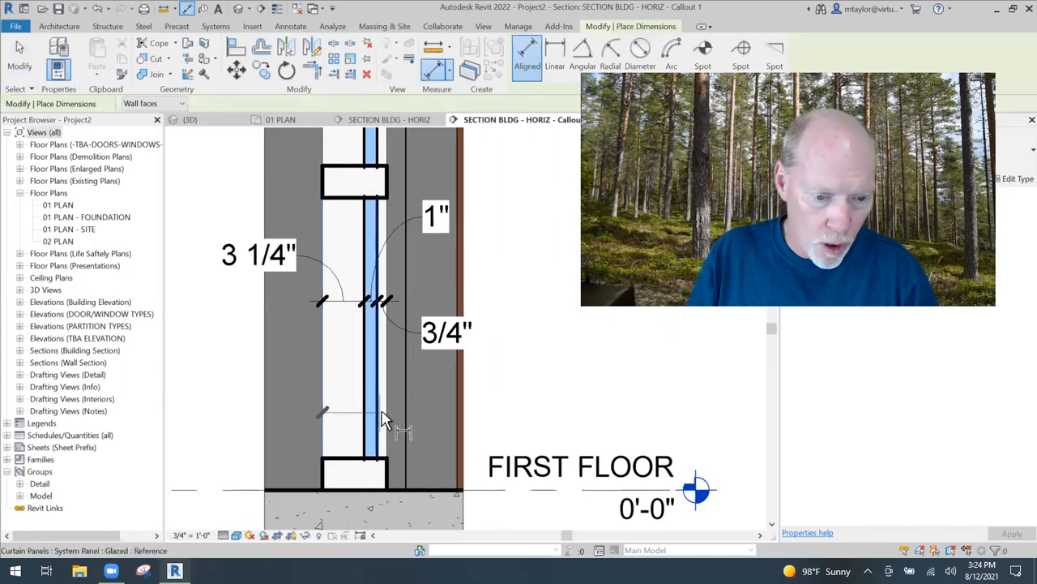
click(387, 409)
click(552, 416)
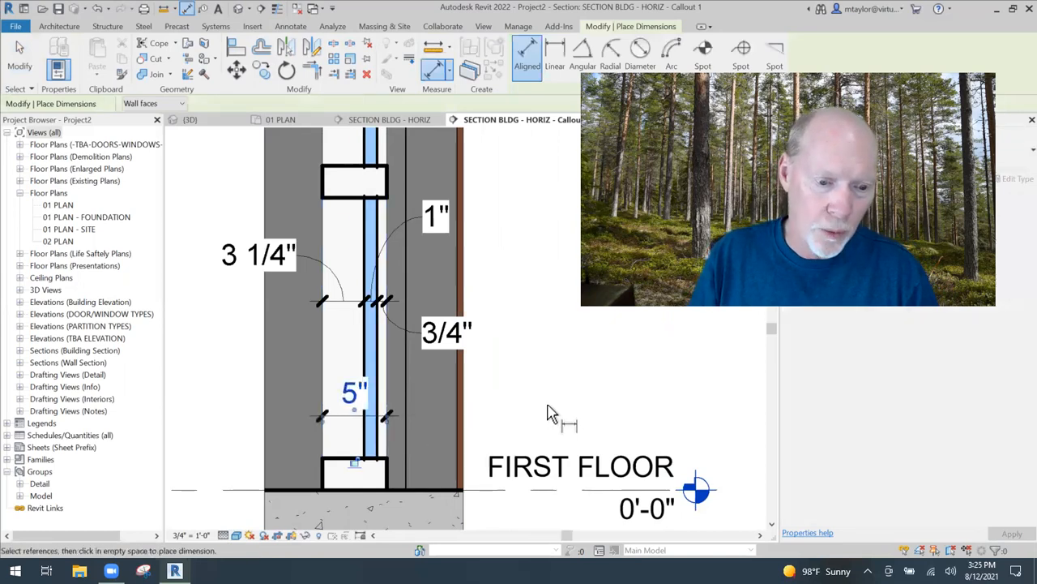
Add an aligned dimension for the height of the bottom mullion at the first floor, placed outside the wall on the left.
click(326, 488)
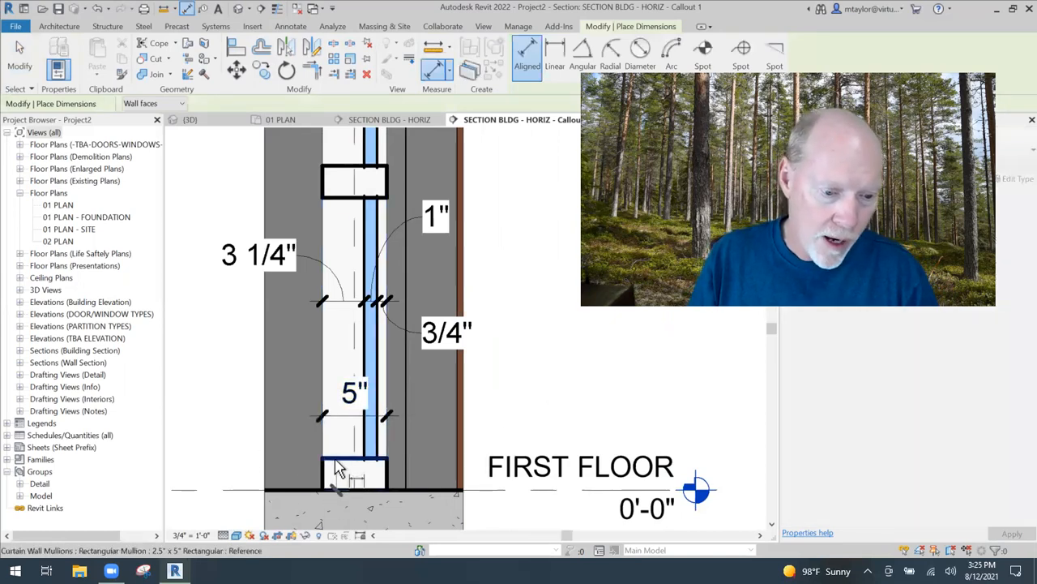
click(335, 461)
click(250, 442)
scroll(250, 442, down, 1)
key(Escape)
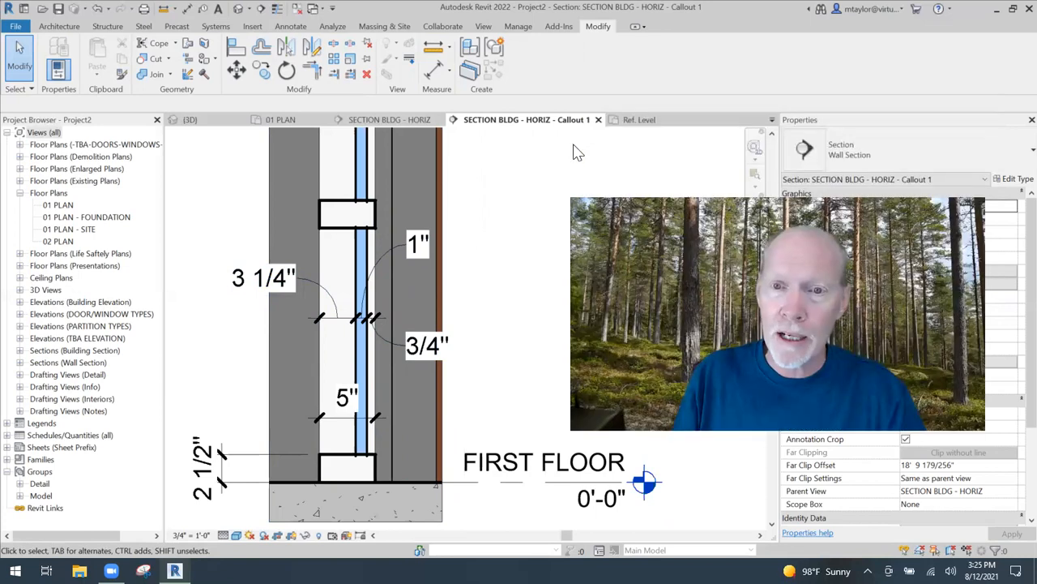
In the mullion profile family's Ref. Level view, draw a 5" vertical profile line upward, above the Interior note.
key(ctrl+Tab)
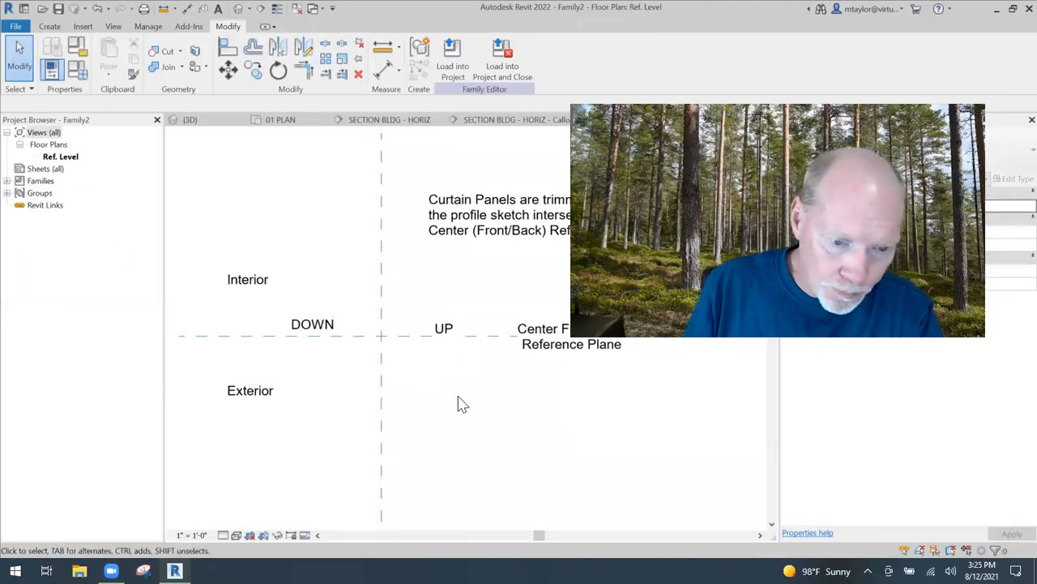
middle_drag(376, 334, 342, 322)
middle_drag(271, 222, 298, 253)
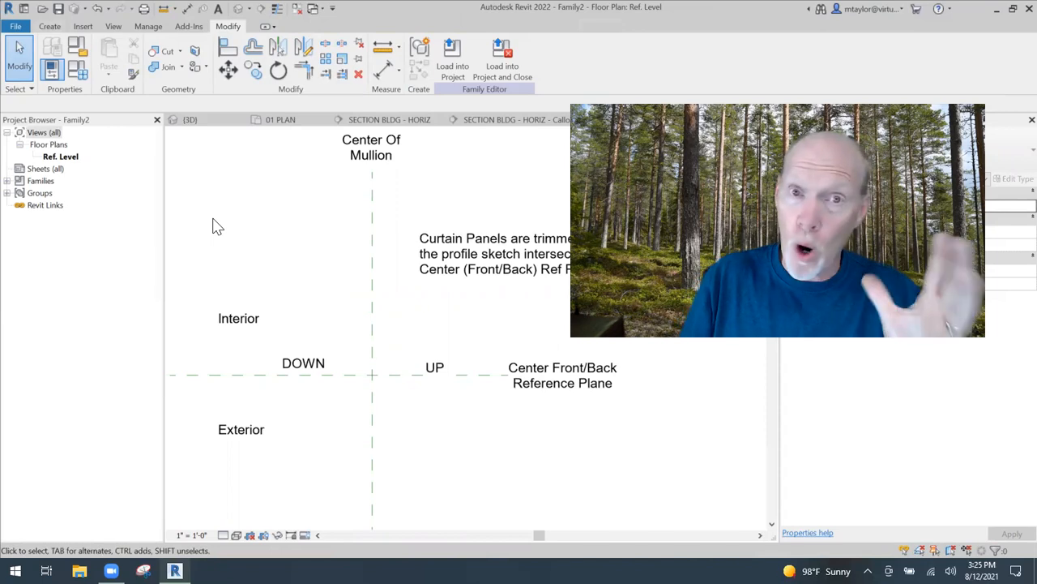
click(50, 27)
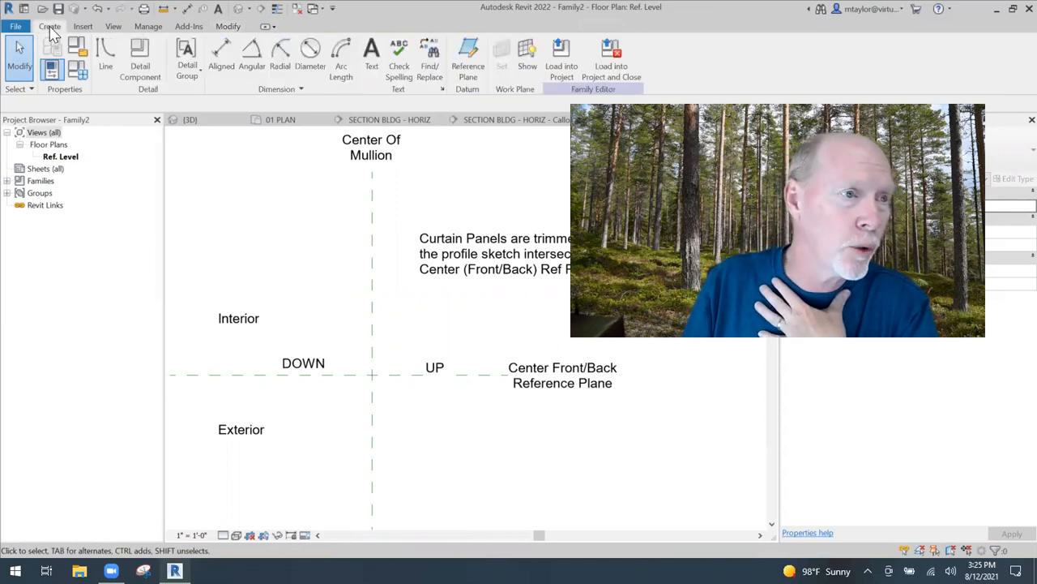
click(108, 61)
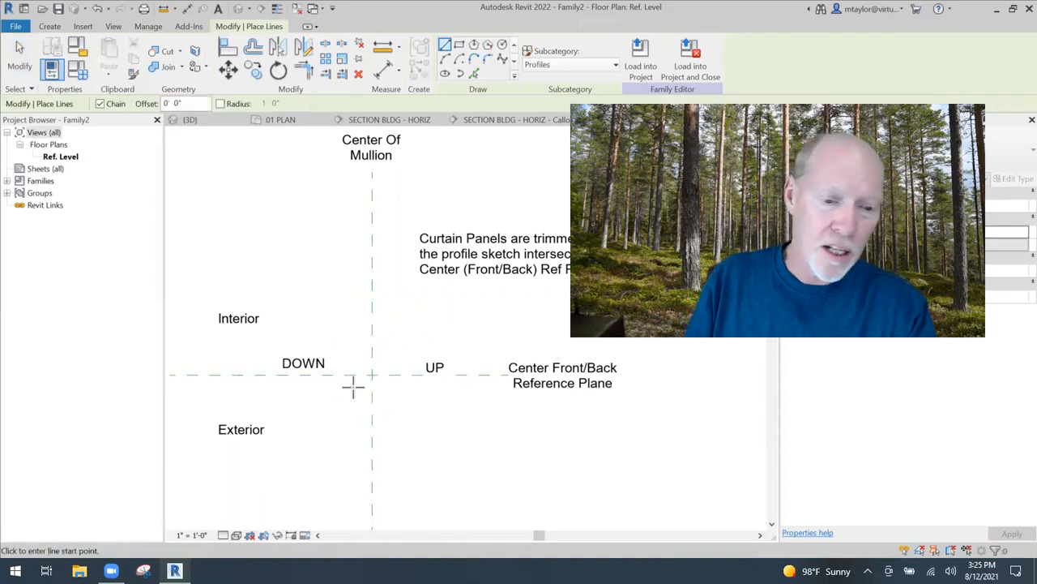
middle_drag(343, 335, 400, 324)
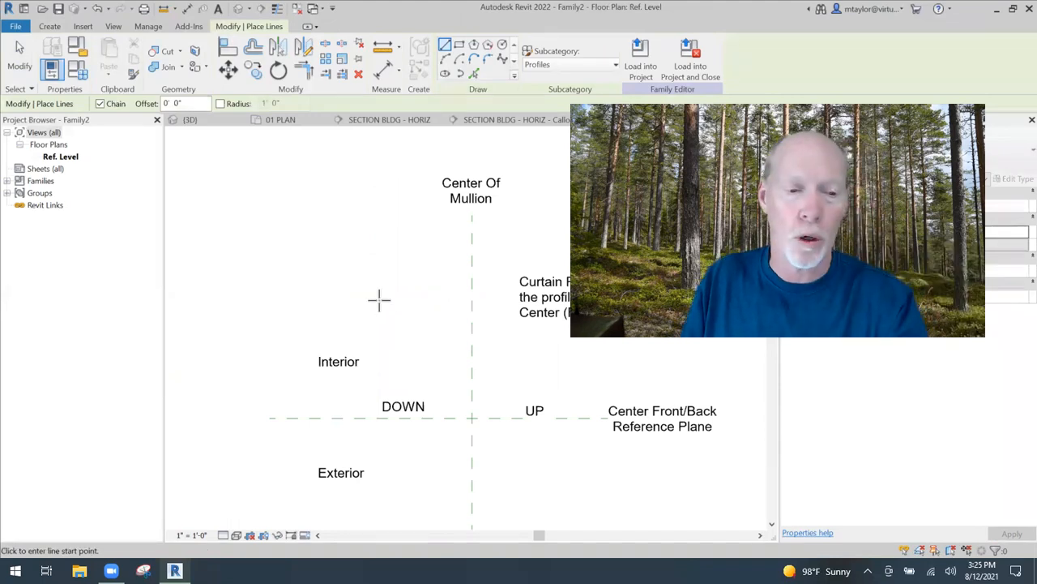
click(335, 297)
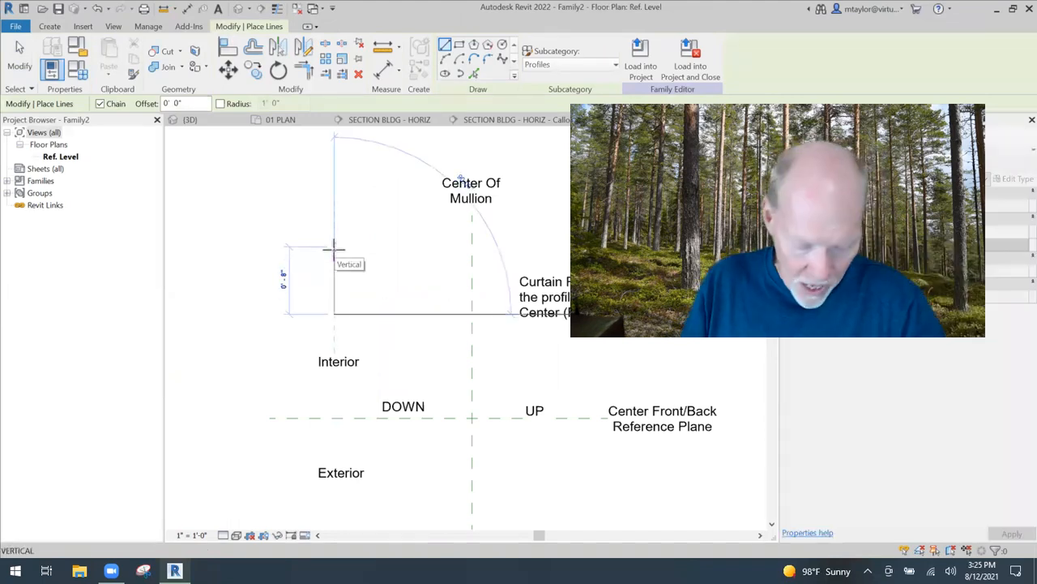
text(5/)
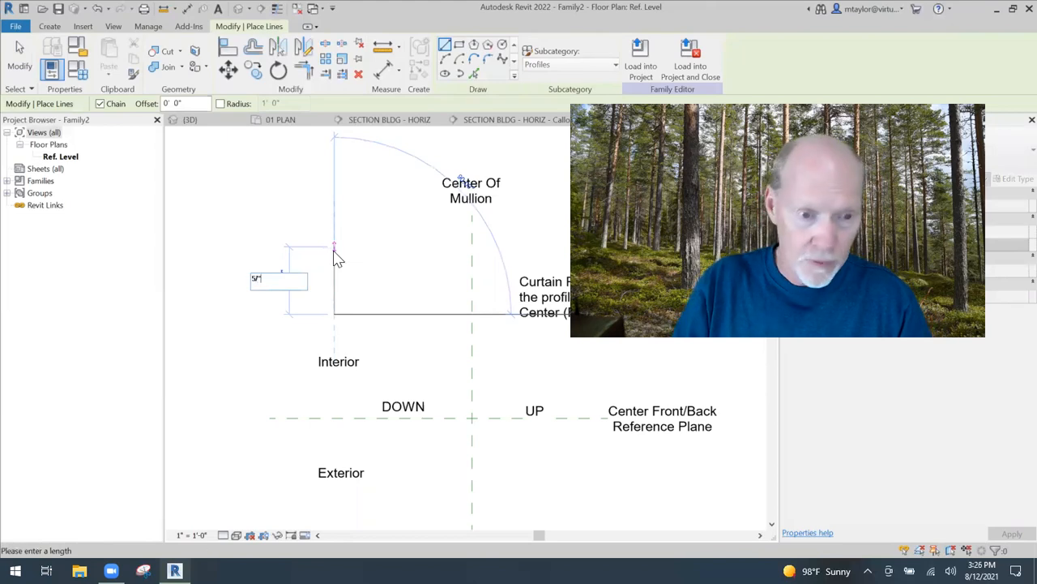
key(BackSpace)
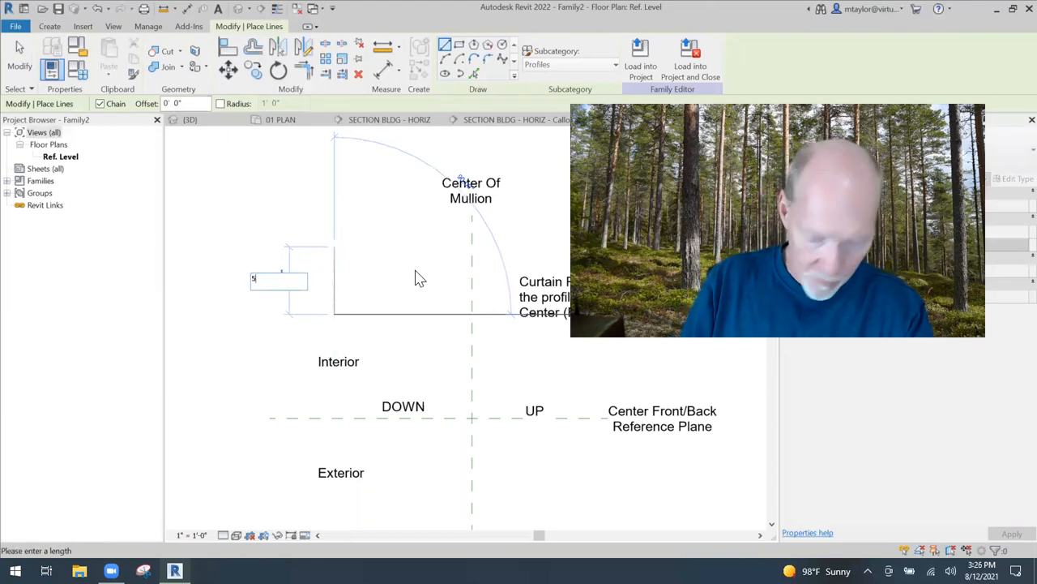
text(")
key(Return)
Continue the profile with a 2.5" horizontal line to the right and a 3.25" vertical line downward.
scroll(366, 274, up, 5)
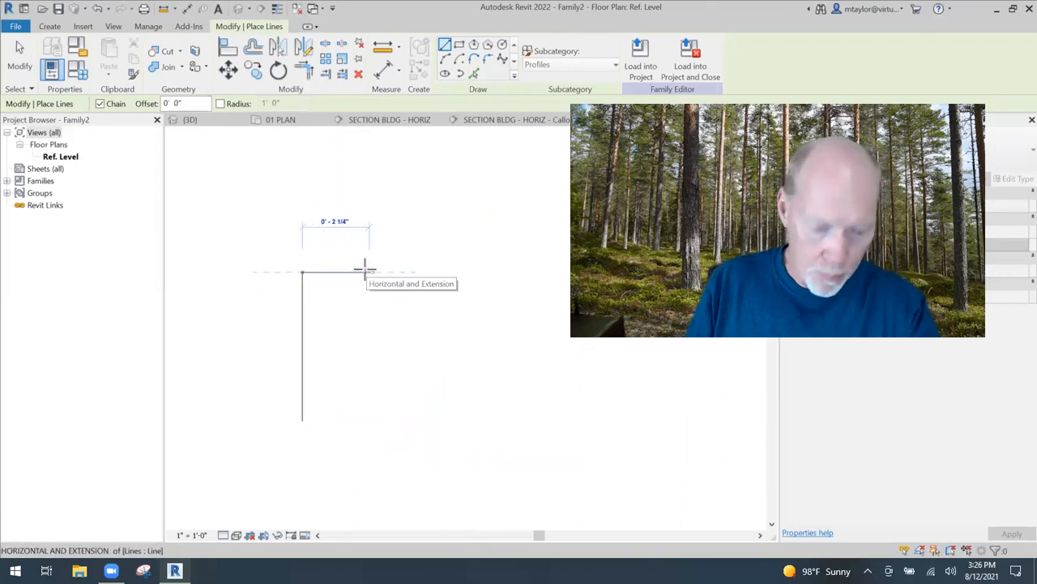
text(2.5")
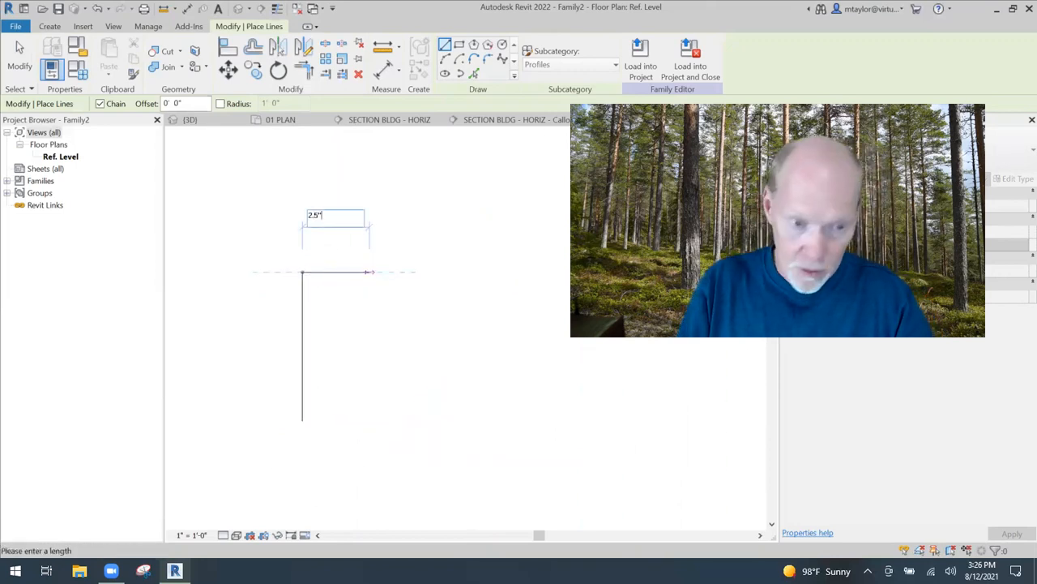
key(Return)
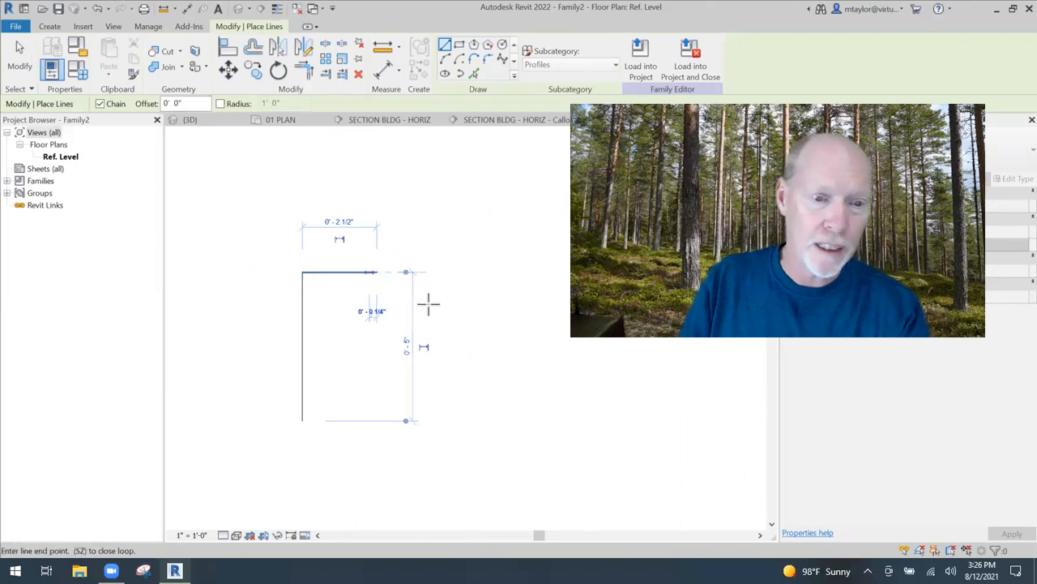
middle_drag(379, 351, 403, 200)
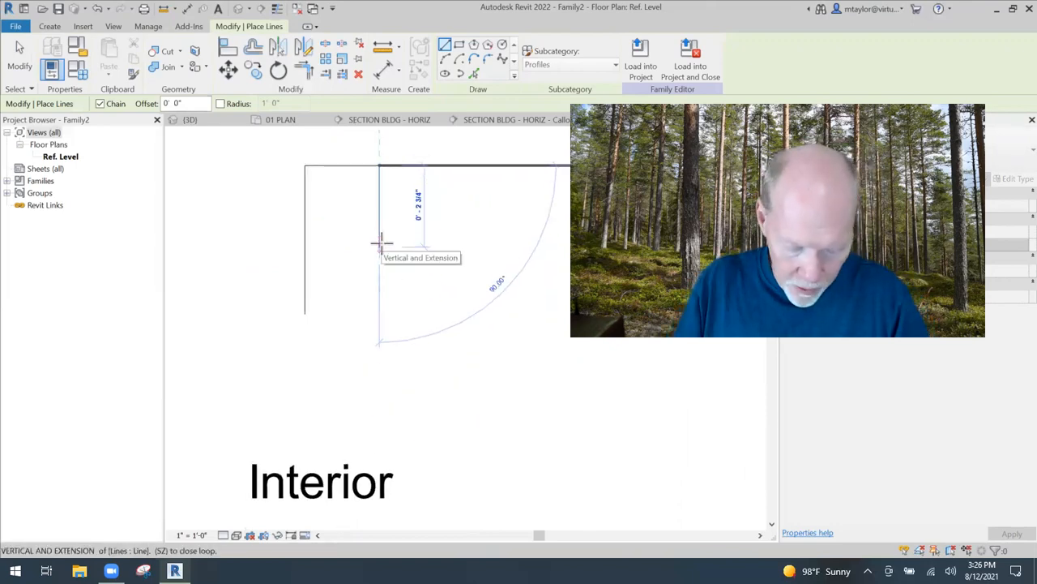
text(3.25")
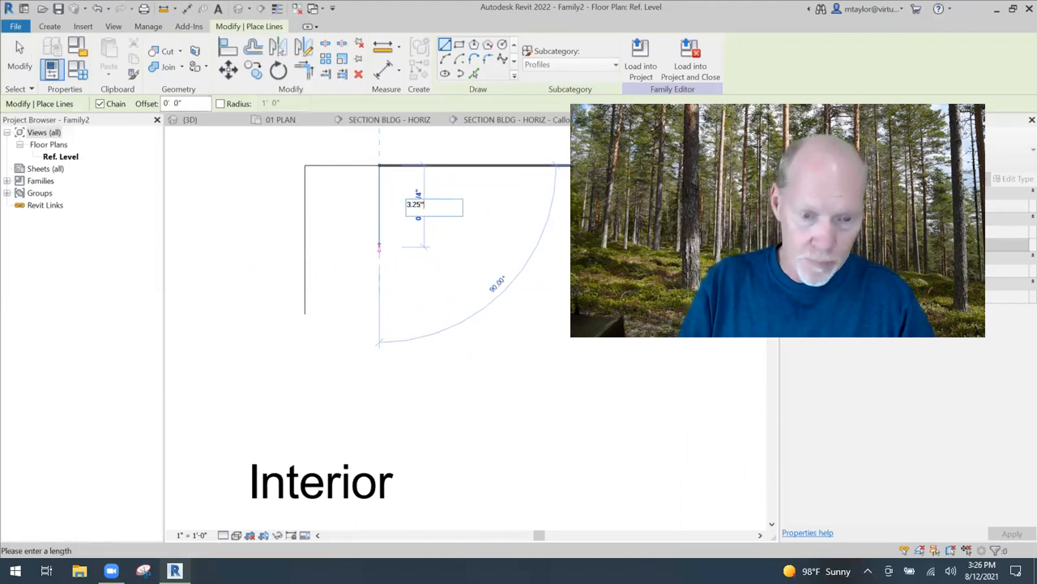
key(Return)
Draw a 1" by 1" glass notch cut inward from the profile's right edge.
scroll(379, 266, up, 2)
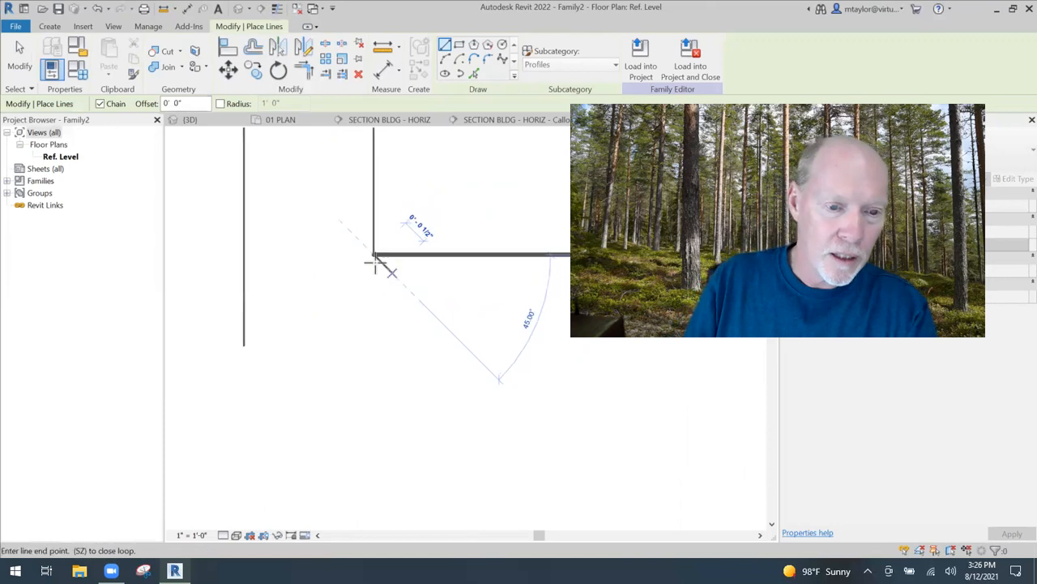
text(1)
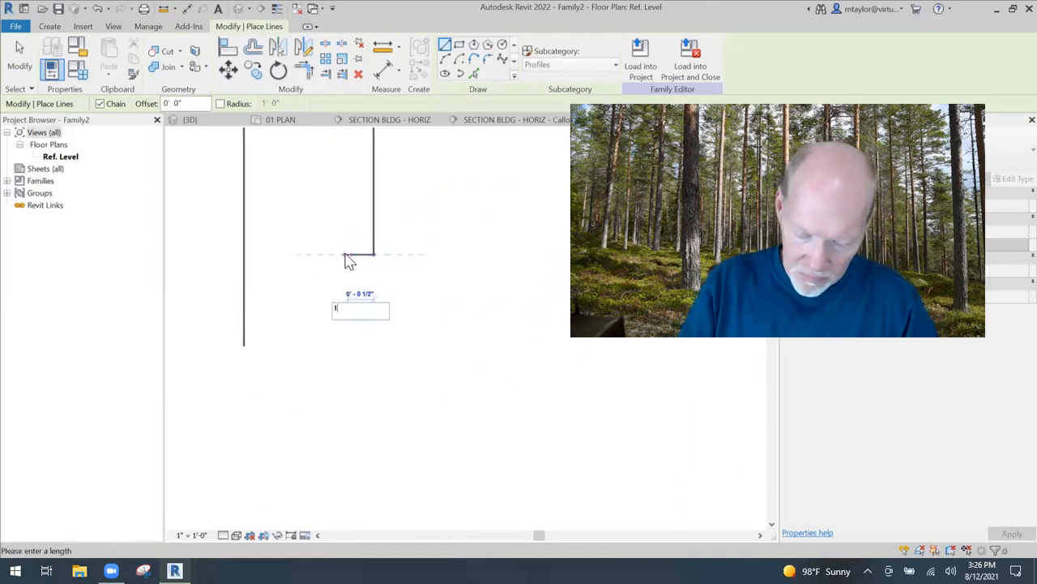
key(Return)
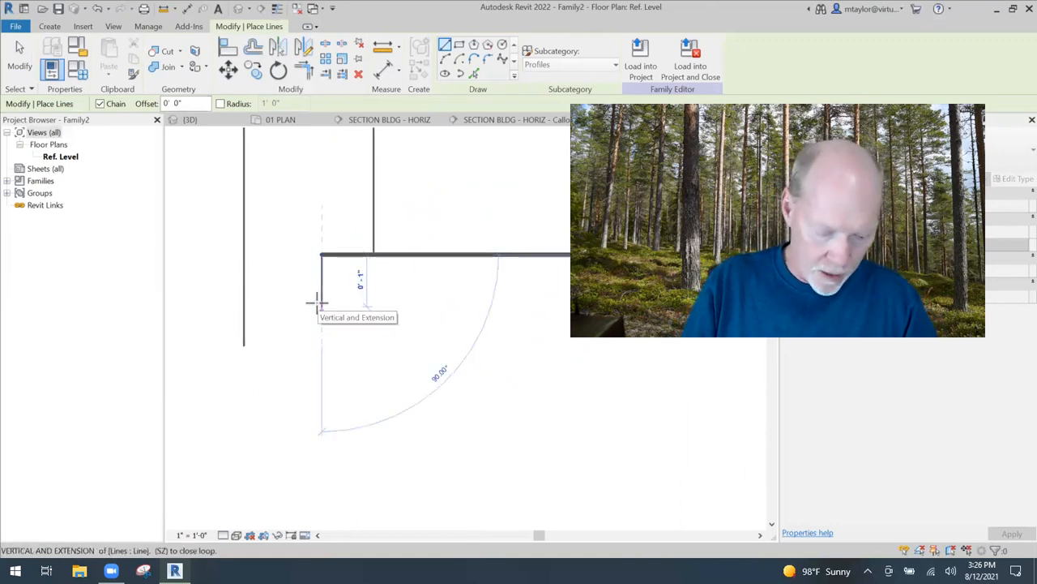
text(1)
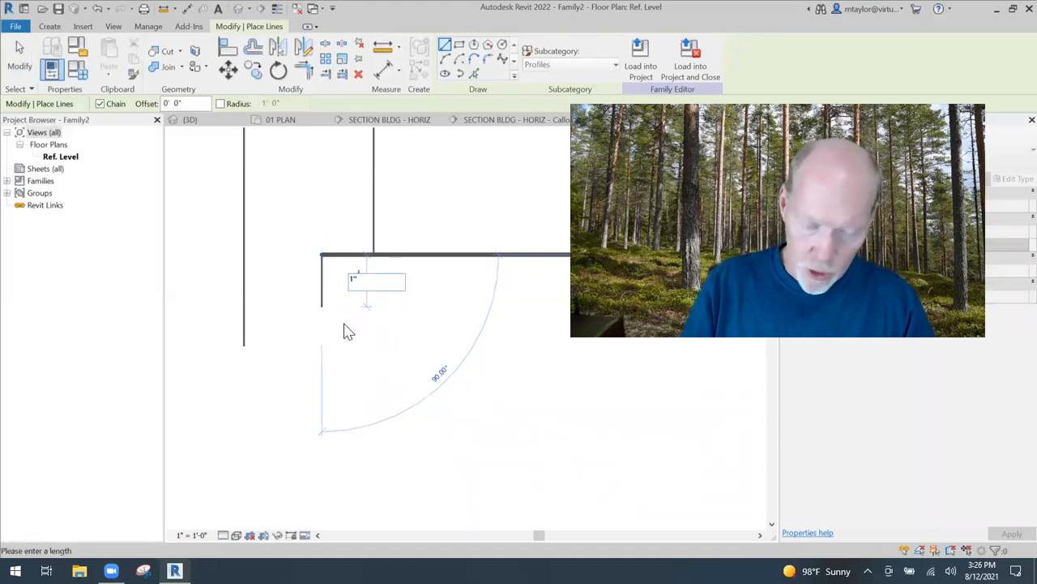
key(Return)
click(374, 306)
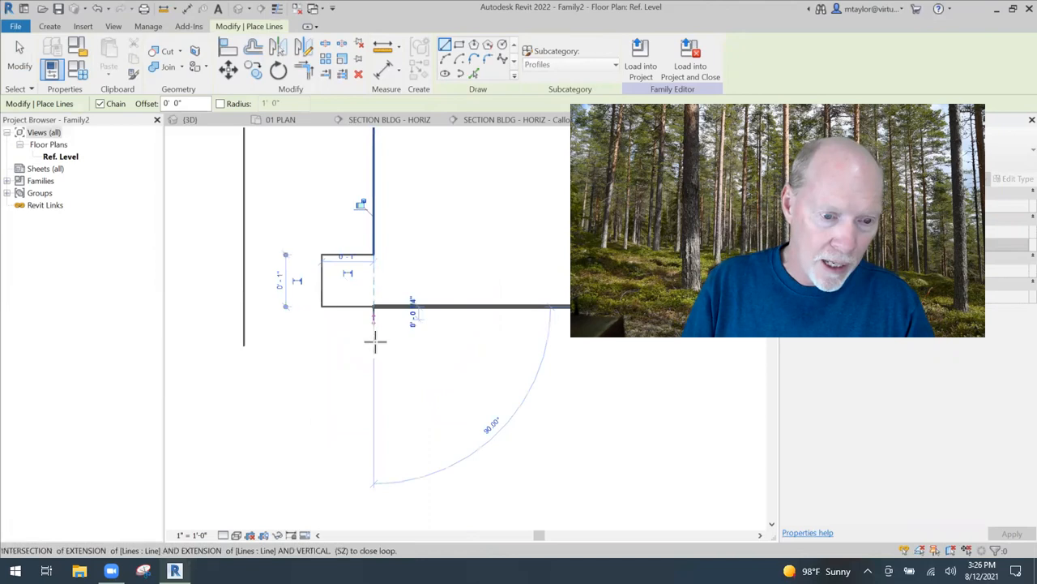
Close the profile with a line down below the notch and a bottom line back to the start point, and finish drawing lines.
click(375, 345)
click(244, 345)
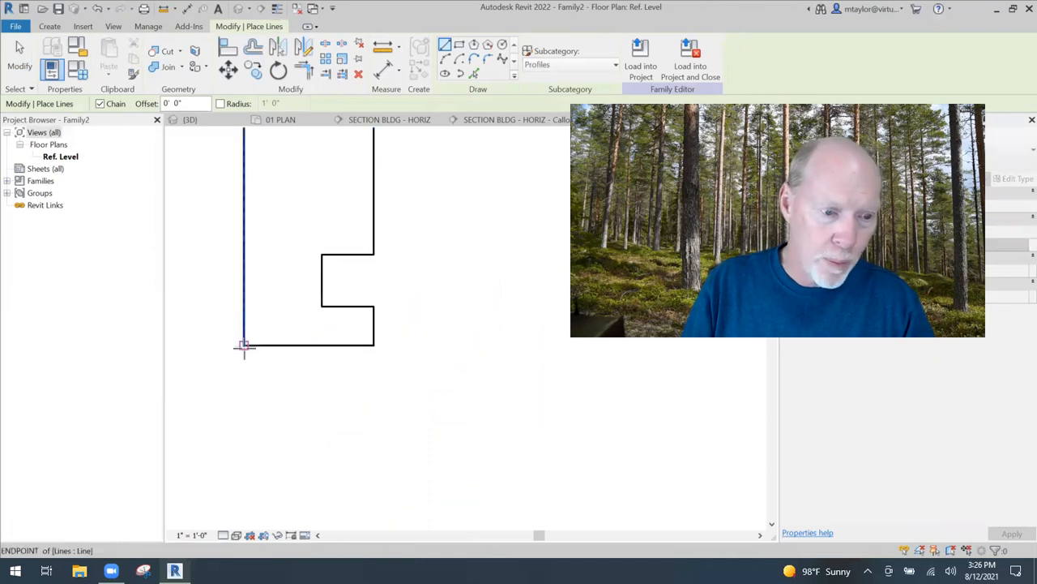
scroll(244, 347, down, 4)
middle_drag(282, 401, 350, 408)
key(Escape)
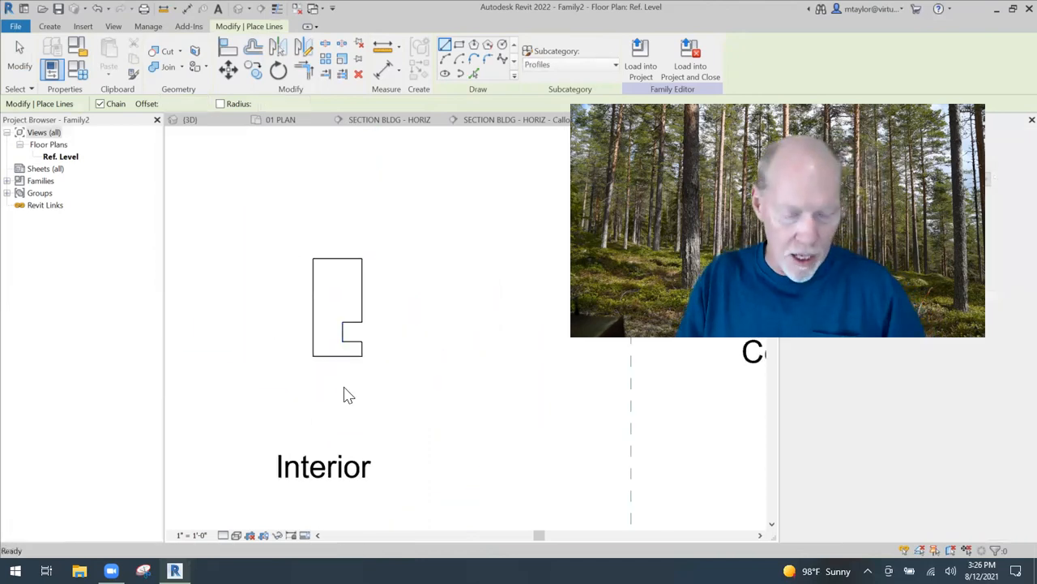
key(Escape)
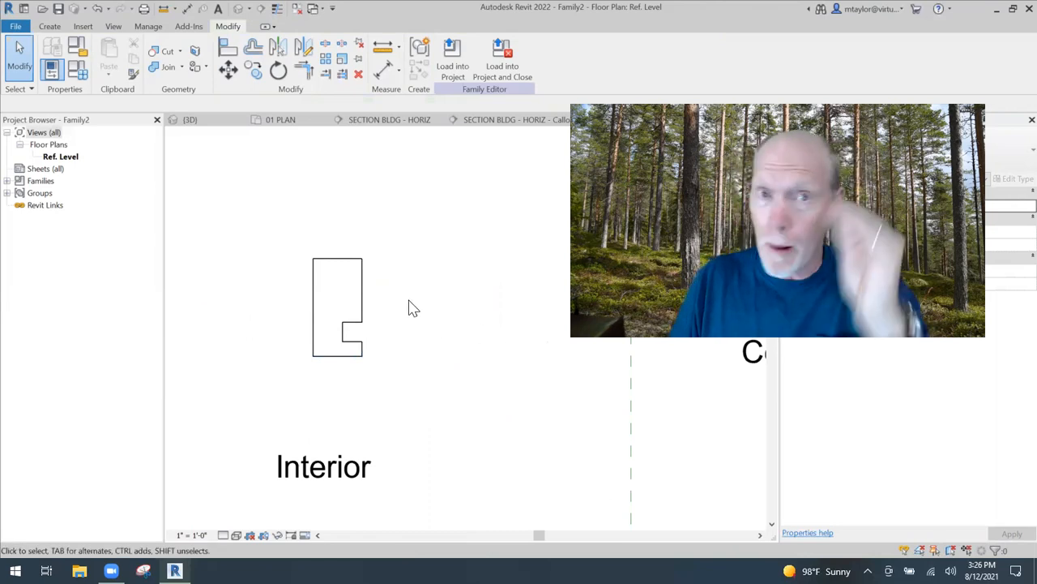
Move the whole mullion profile closer to the reference plane intersection, above the DOWN note.
scroll(409, 306, down, 2)
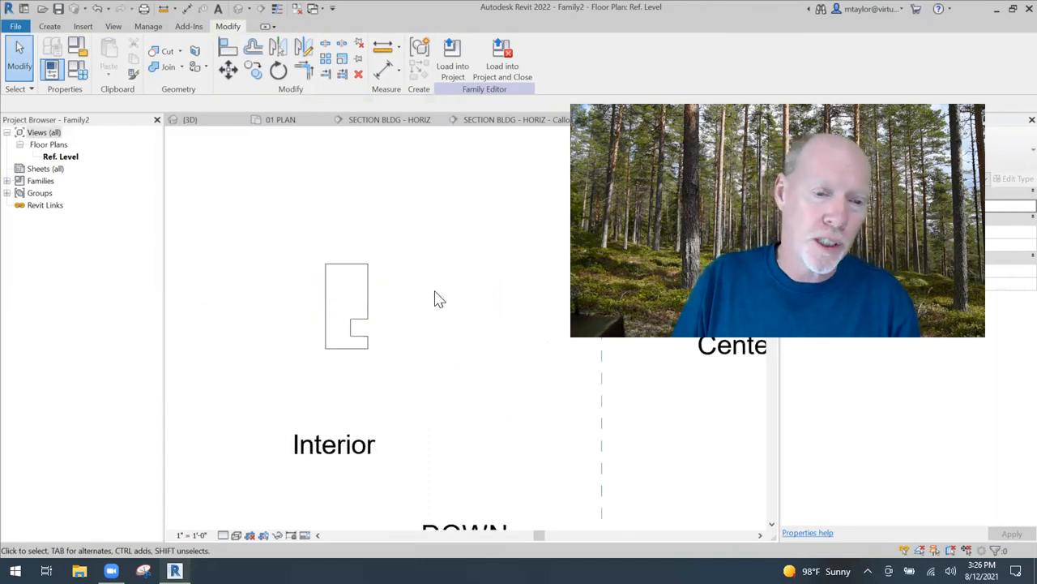
drag(274, 292, 472, 341)
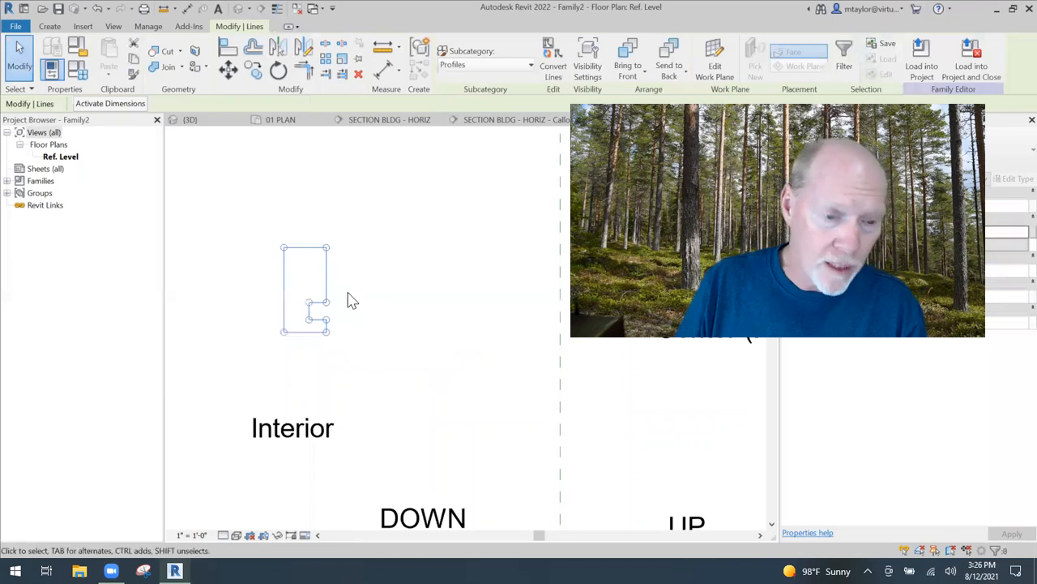
middle_drag(409, 368, 369, 280)
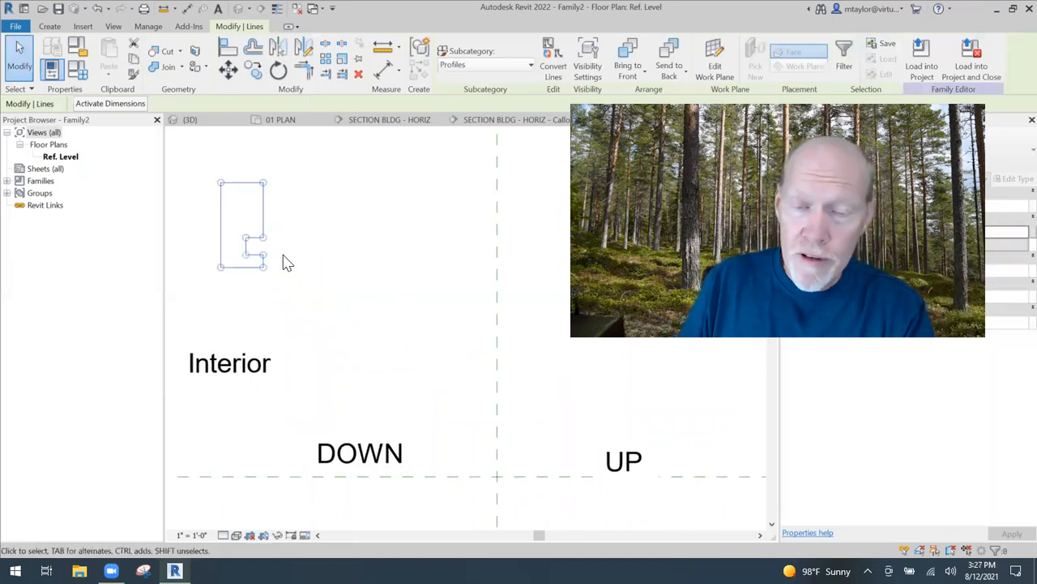
drag(265, 210, 456, 341)
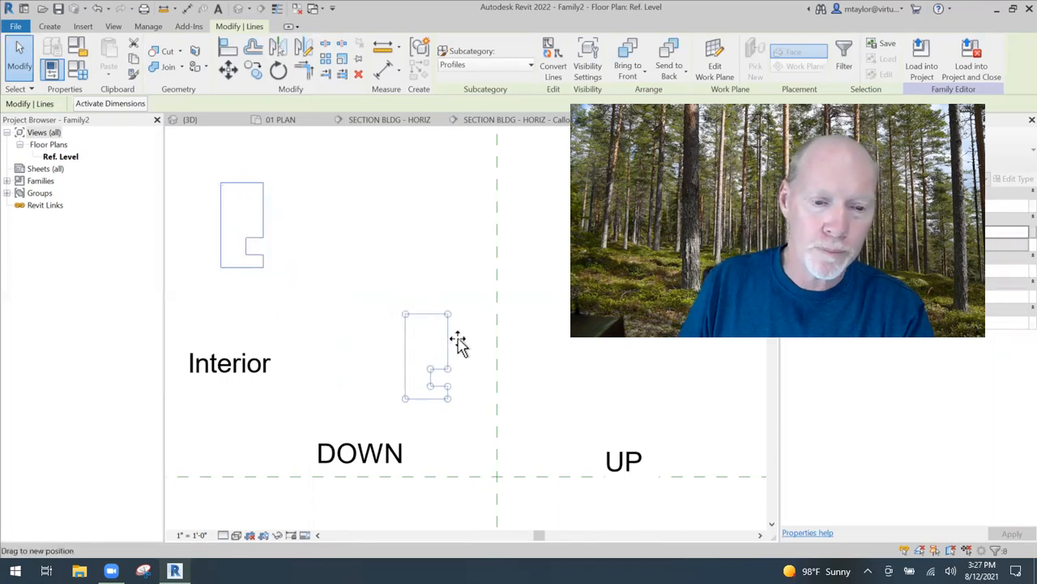
click(456, 279)
Examine the reference plane intersection and the note on where curtain panels are trimmed by the profile sketch.
middle_drag(456, 279, 389, 227)
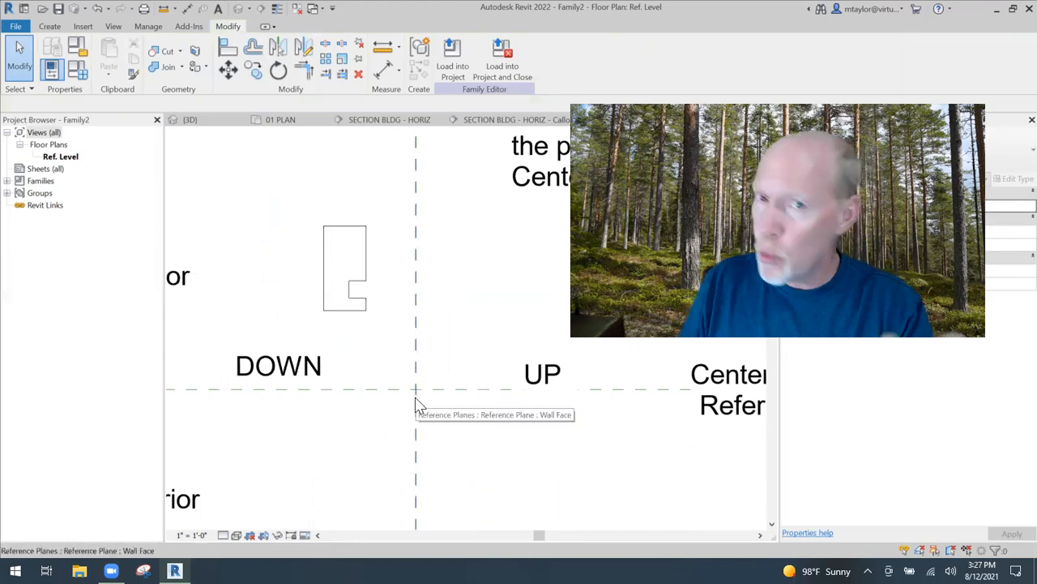
scroll(445, 428, down, 1)
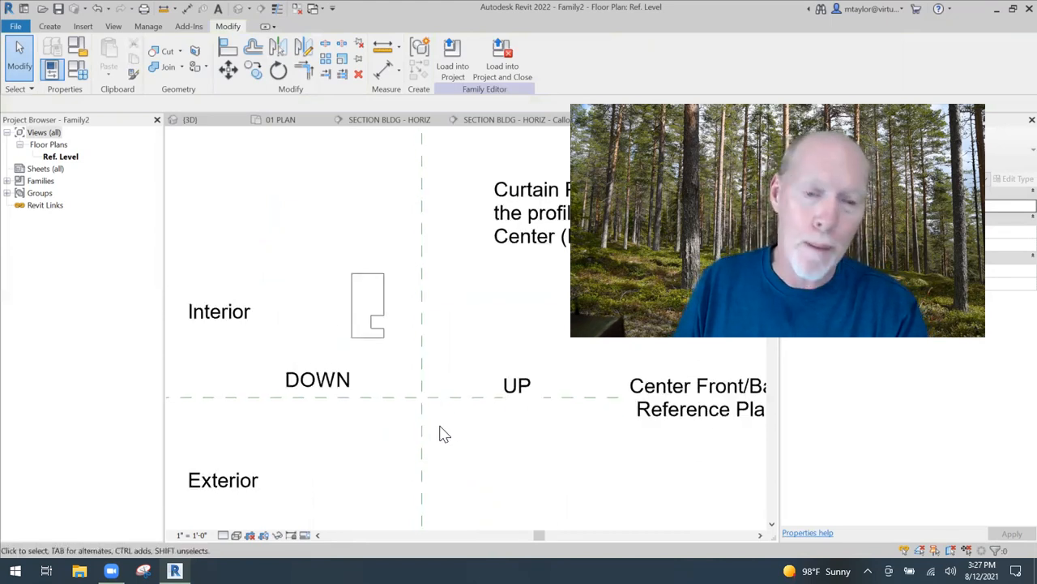
middle_drag(486, 445, 406, 390)
scroll(396, 380, down, 1)
middle_drag(430, 335, 368, 399)
click(435, 318)
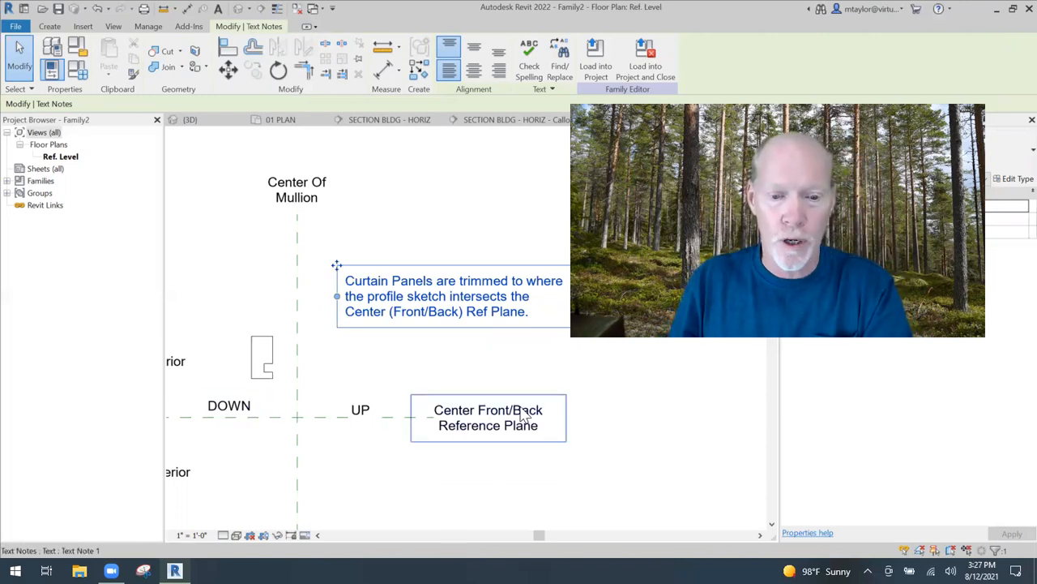
click(449, 489)
middle_drag(417, 459, 487, 449)
Move the whole mullion profile onto the Center Front/Back plane, just right of the mullion centre line.
drag(334, 365, 356, 382)
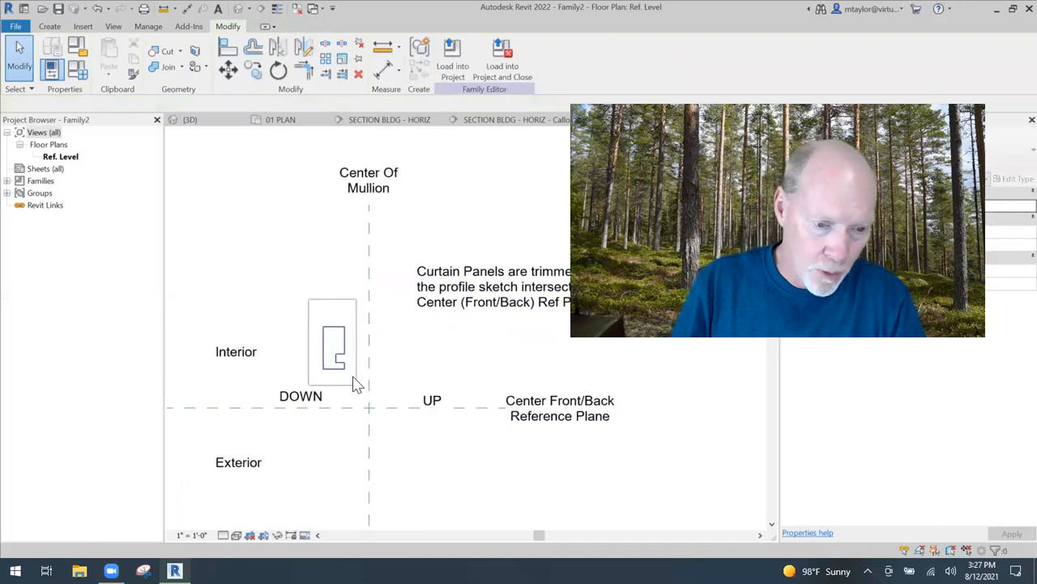
drag(345, 341, 402, 425)
click(443, 454)
scroll(419, 453, up, 3)
scroll(419, 453, up, 2)
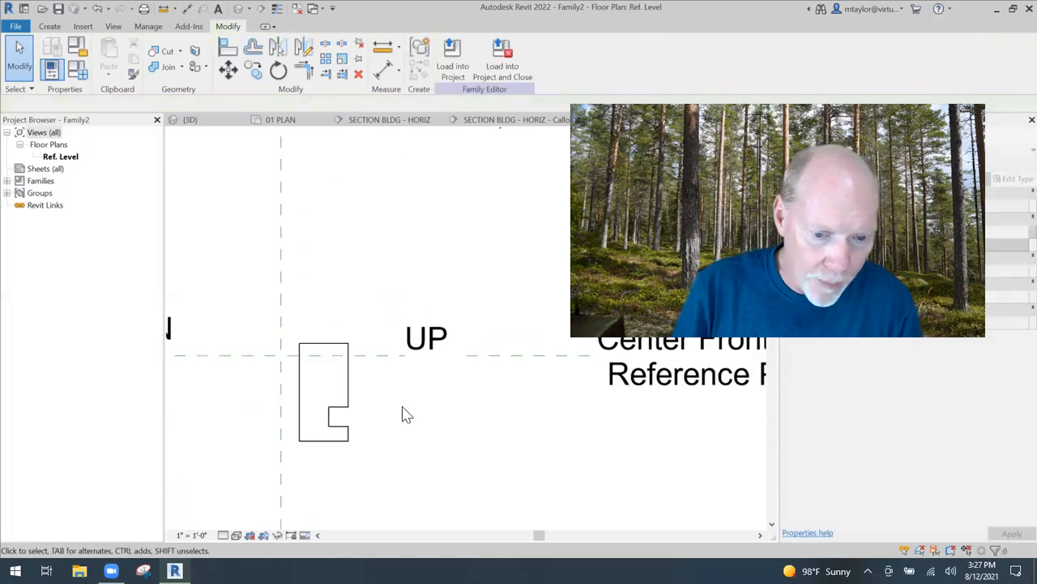
click(563, 367)
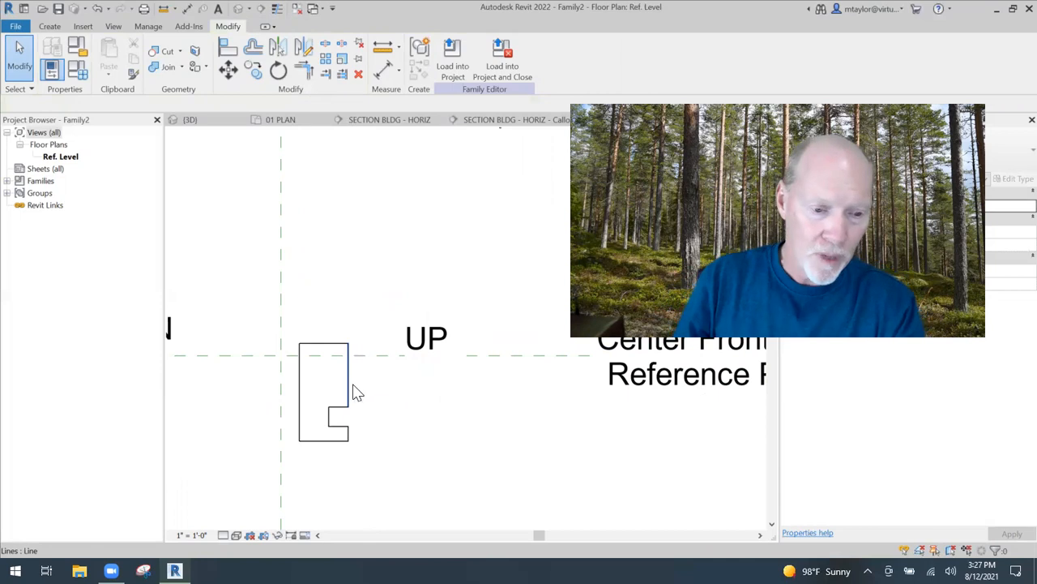
Move the whole mullion profile up so its notch sits roughly over the Center Front/Back reference plane.
drag(299, 317, 381, 487)
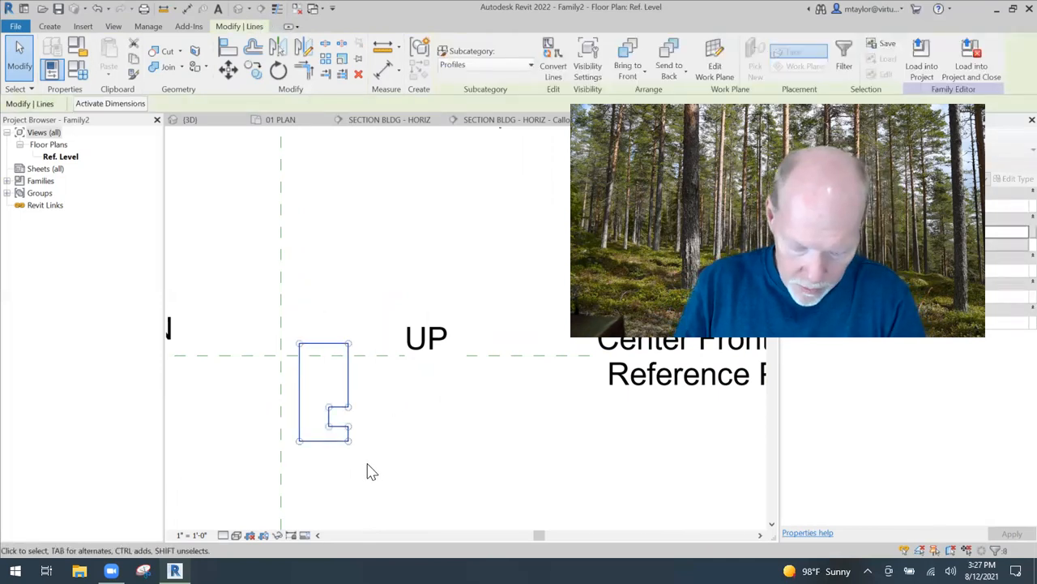
drag(335, 418, 335, 359)
click(393, 421)
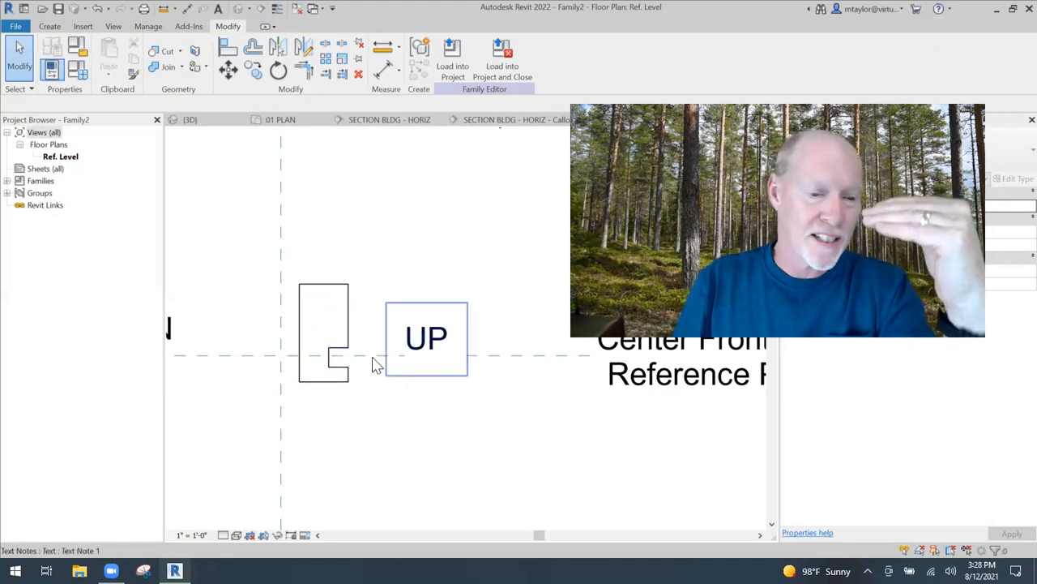
Move the whole profile from the midpoint of the notch's inner edge exactly onto the Center Front/Back reference plane.
drag(256, 253, 383, 435)
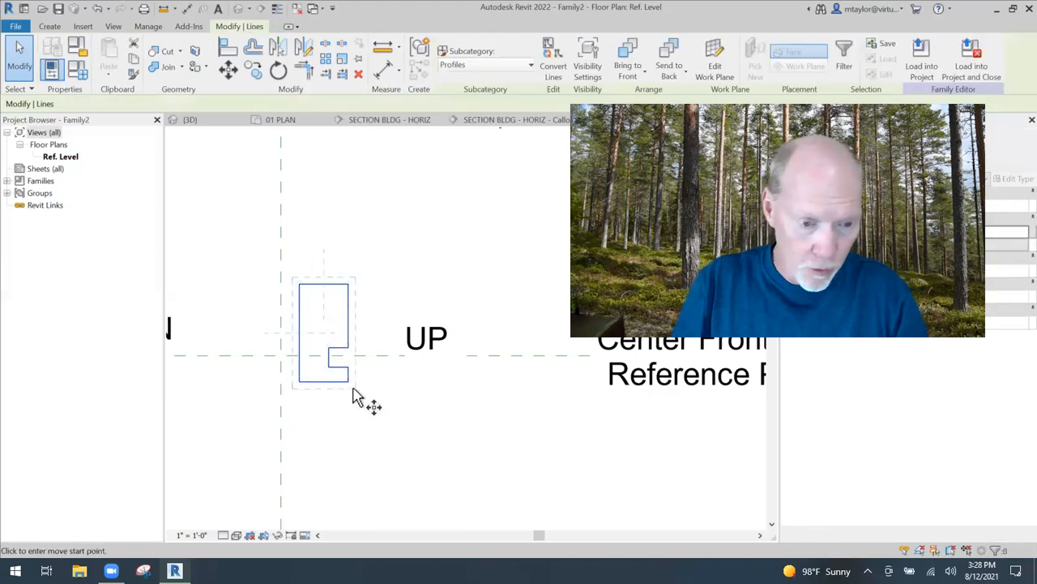
scroll(336, 373, up, 4)
scroll(335, 397, up, 2)
key(m)
key(v)
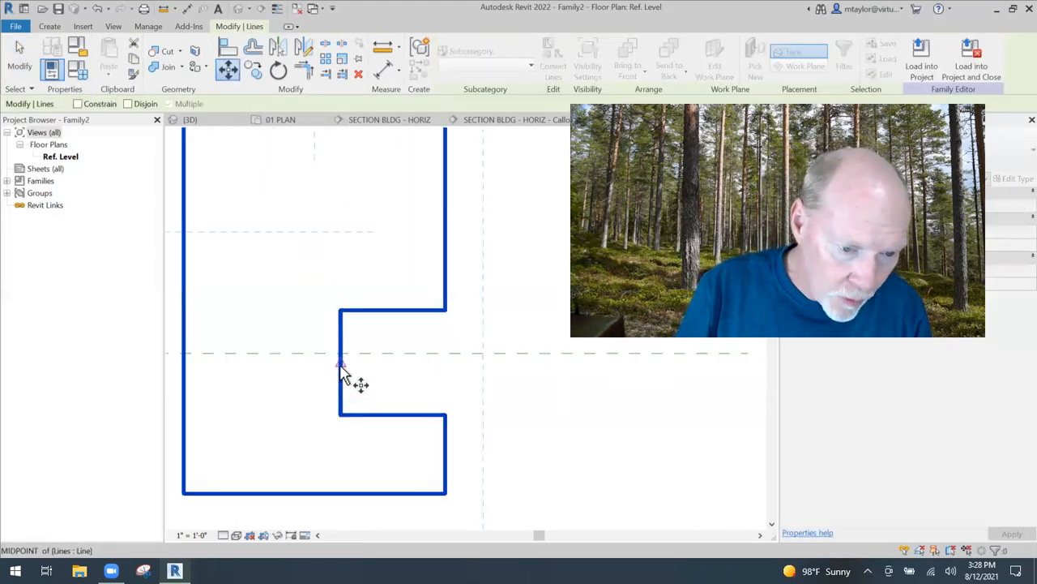
click(337, 363)
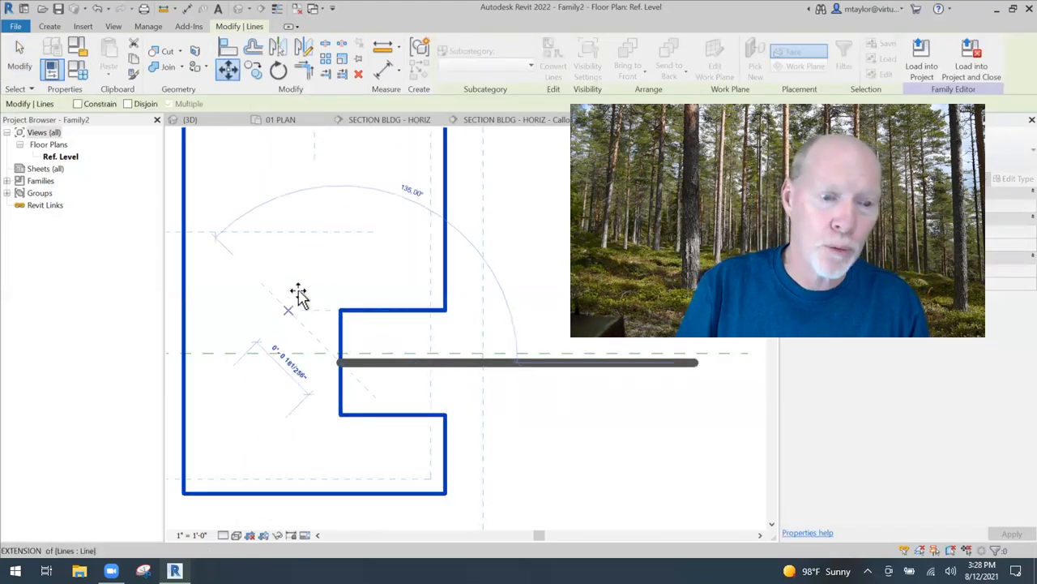
click(341, 355)
Move the whole profile horizontally from the midpoint of its top edge onto the Center of Mullion reference plane.
scroll(468, 424, down, 5)
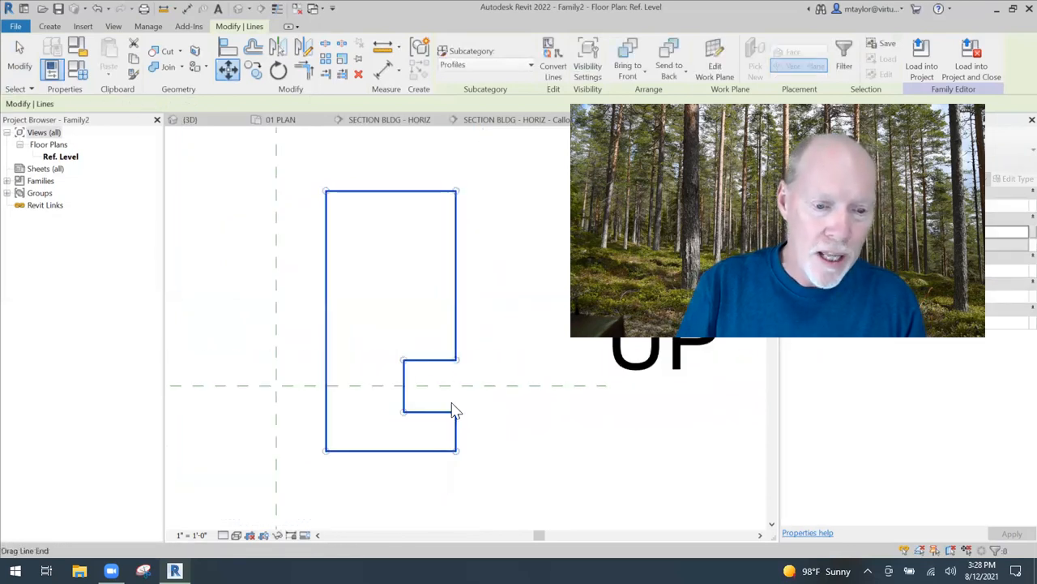
middle_drag(491, 410, 340, 394)
scroll(451, 383, down, 3)
scroll(375, 427, down, 2)
middle_drag(300, 440, 398, 446)
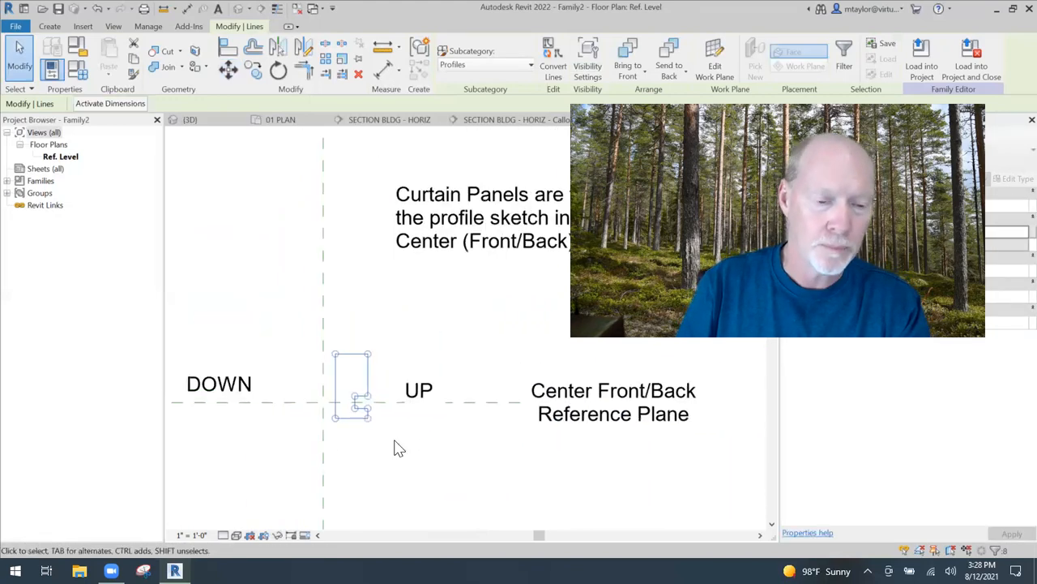
scroll(363, 292, down, 2)
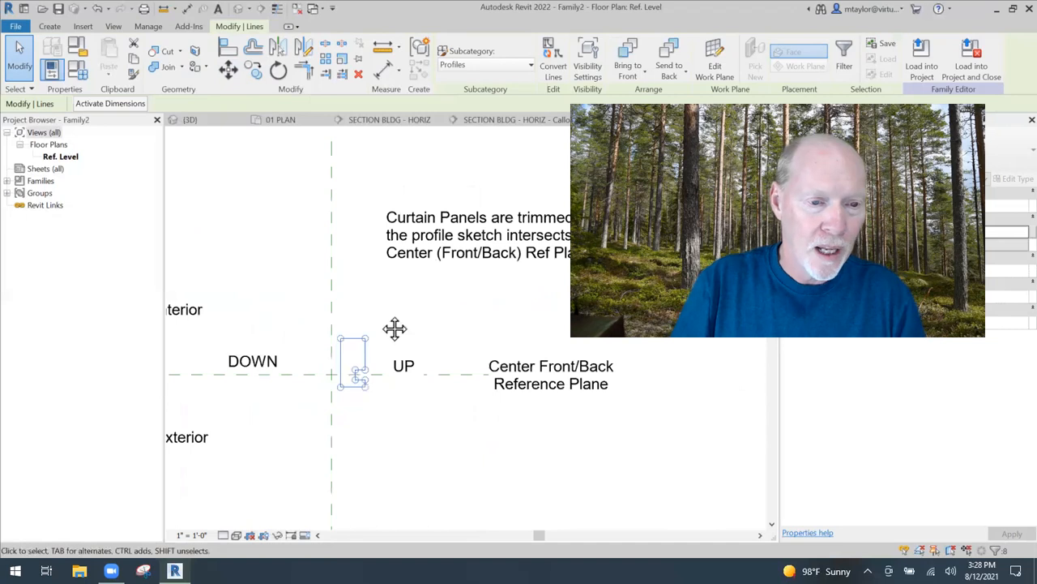
middle_drag(339, 153, 378, 225)
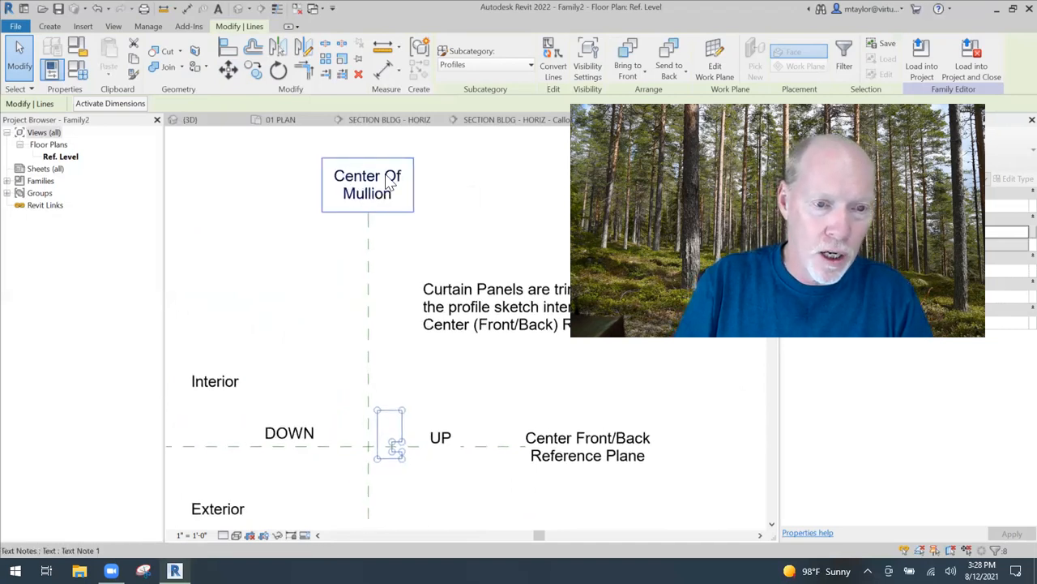
click(440, 392)
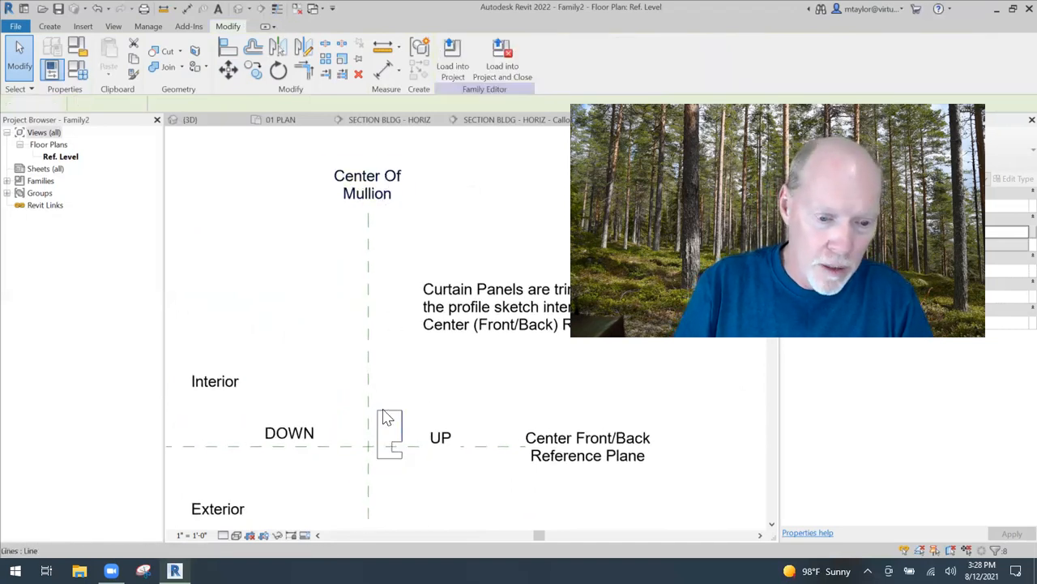
scroll(398, 491, up, 4)
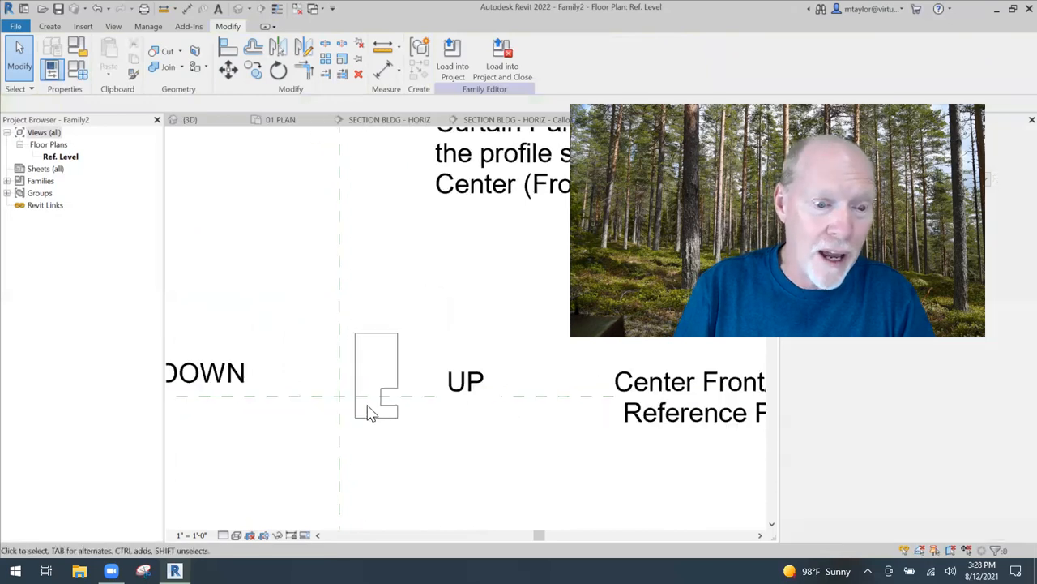
drag(297, 298, 420, 459)
key(m)
key(v)
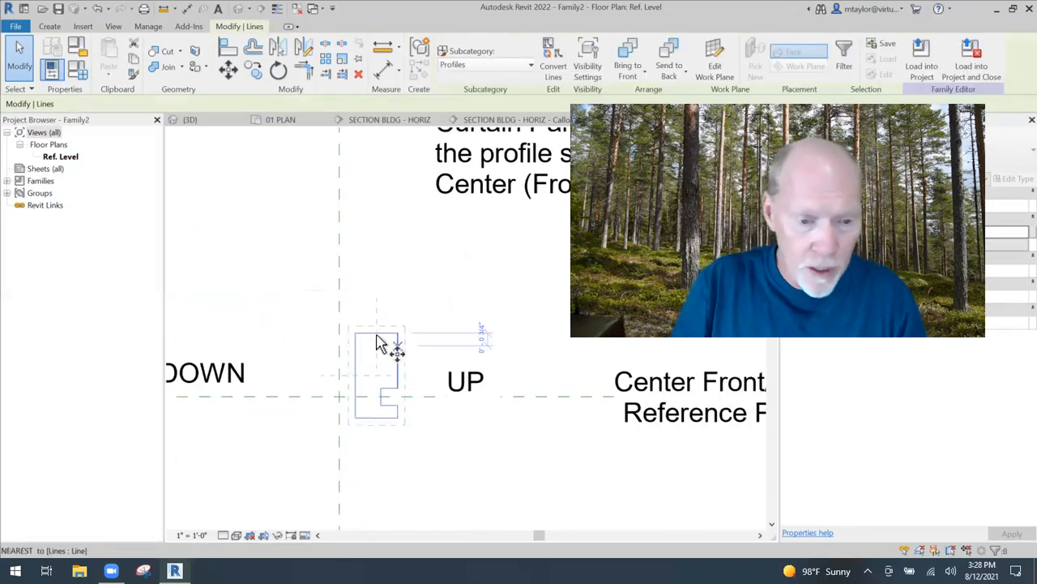
click(350, 333)
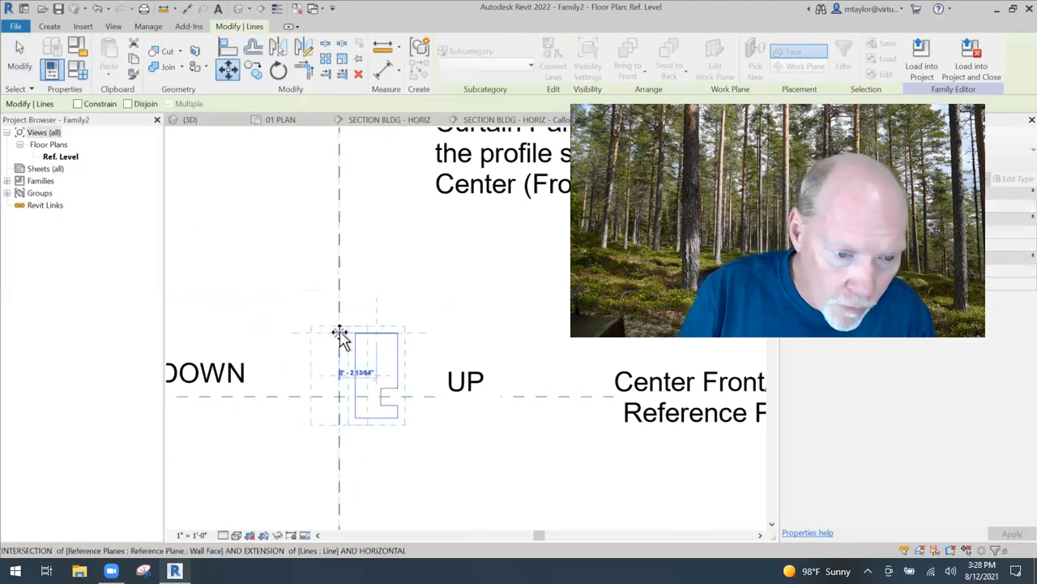
click(340, 333)
key(Escape)
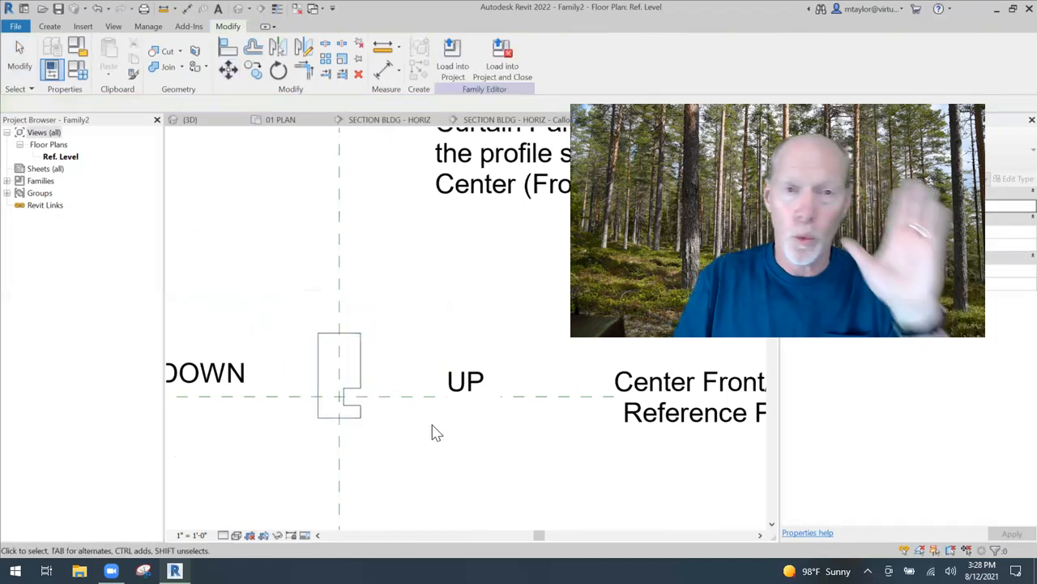
scroll(451, 453, down, 2)
middle_drag(444, 440, 429, 412)
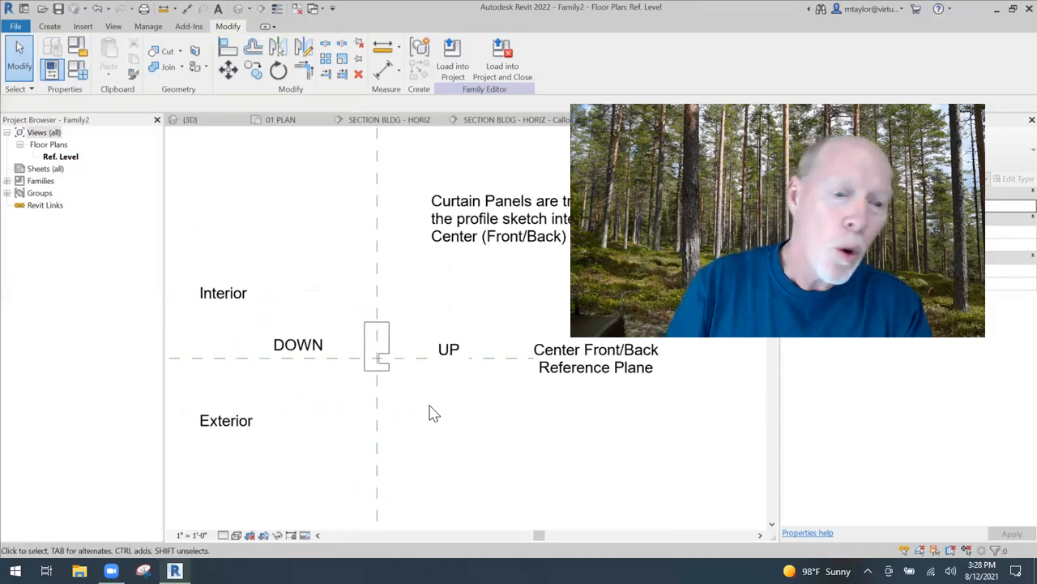
scroll(403, 416, down, 1)
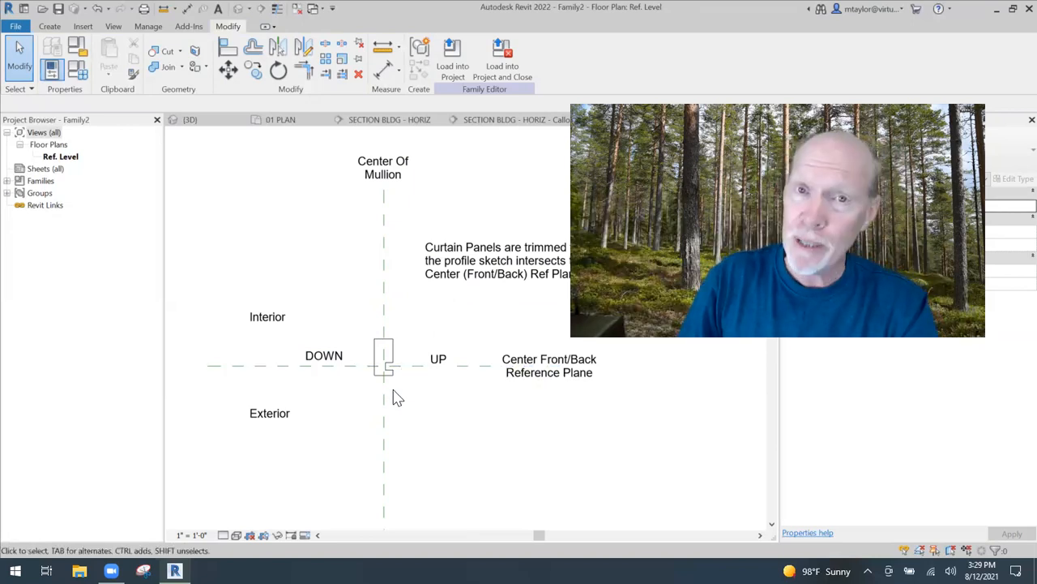
scroll(396, 385, up, 4)
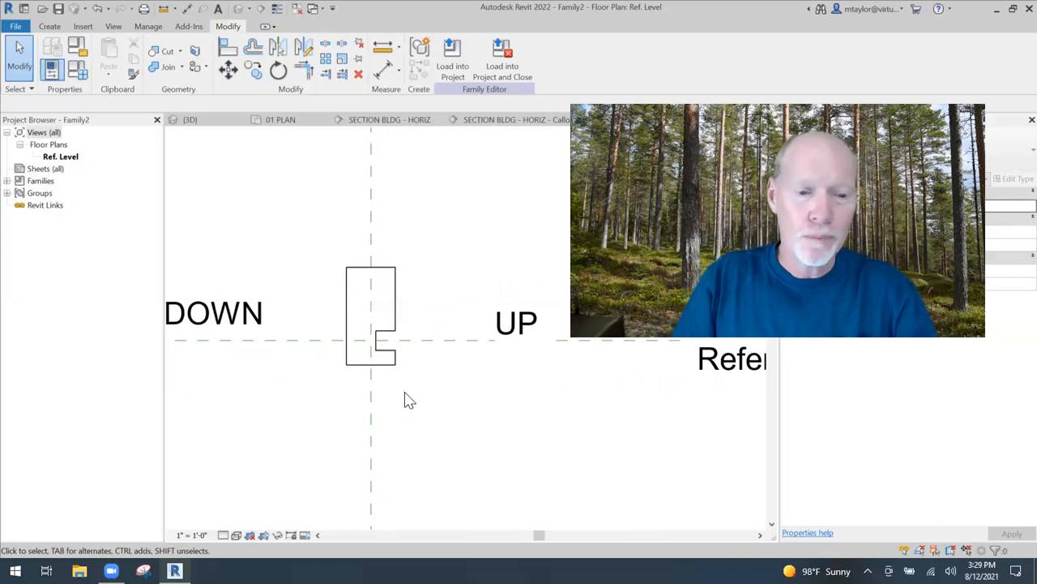
scroll(432, 359, down, 2)
middle_drag(451, 387, 336, 415)
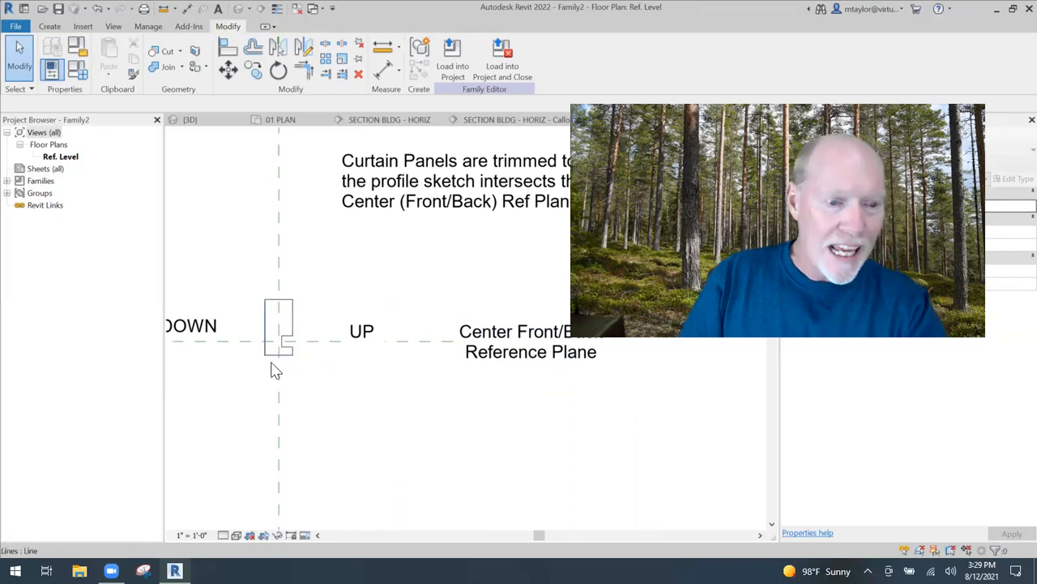
middle_drag(306, 384, 378, 405)
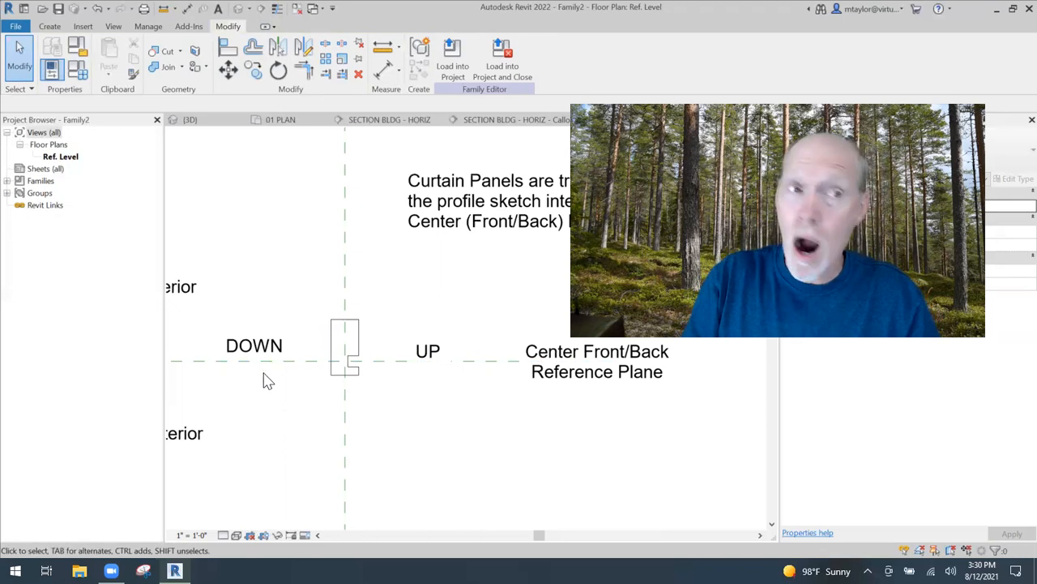
Draw a short horizontal line toward the DOWN note from the midpoint of the profile's long side.
click(50, 26)
click(105, 53)
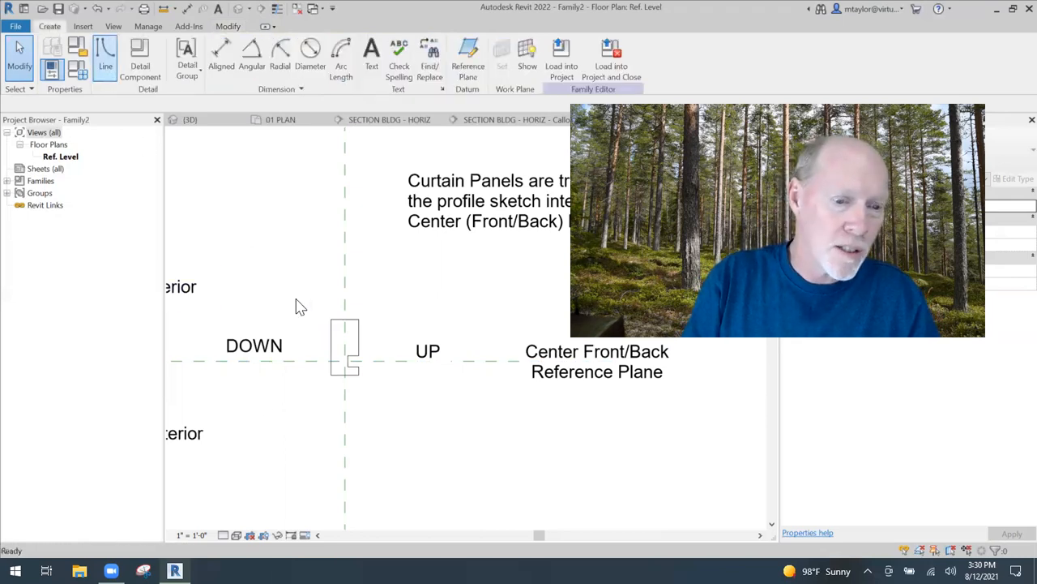
scroll(330, 347, up, 5)
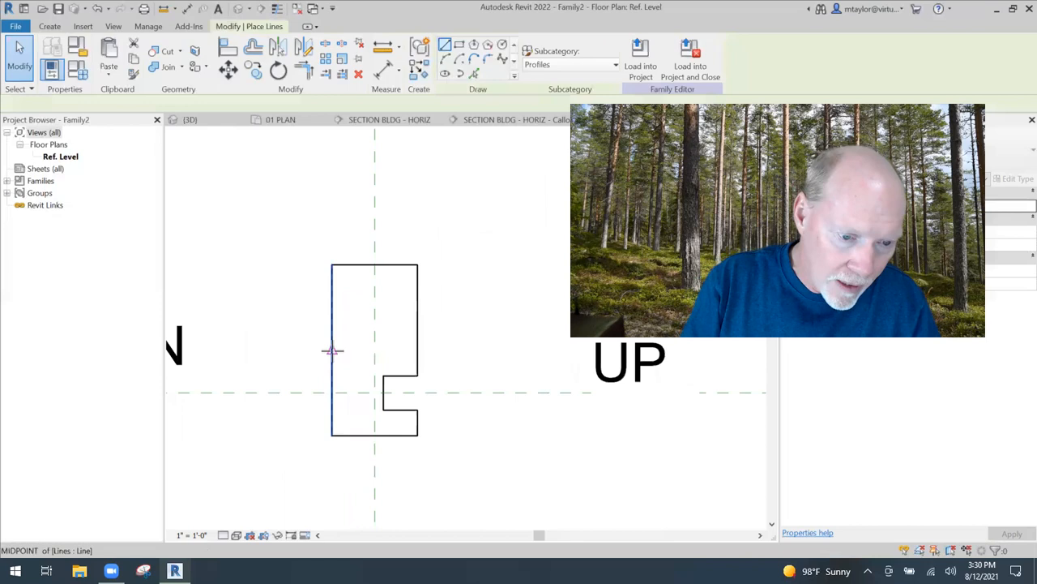
click(331, 349)
click(280, 350)
key(Escape)
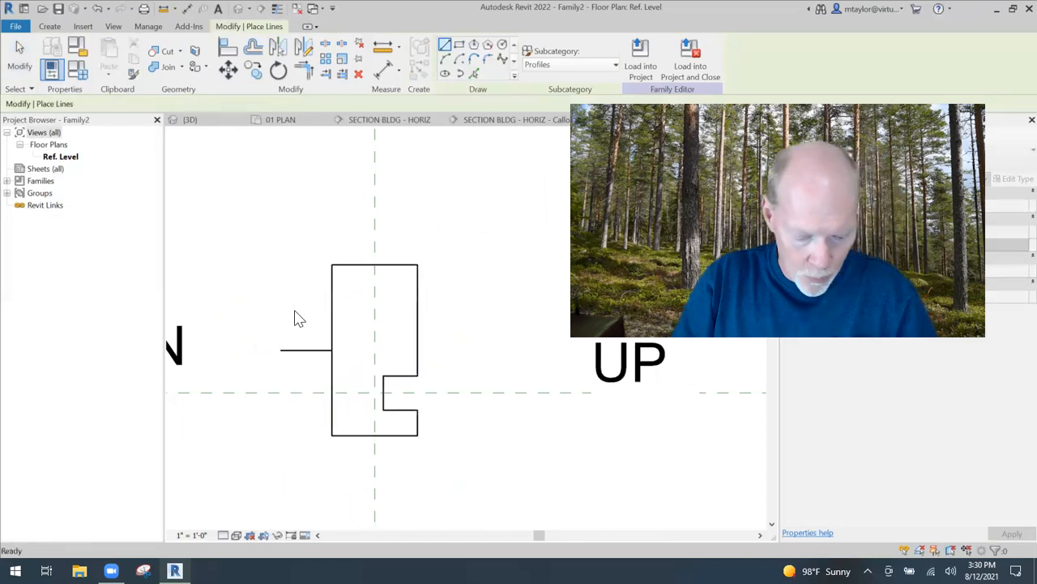
Dimension the offset between the short midpoint line and the Center Front/Back reference plane, without keeping the check.
key(d)
key(i)
click(293, 357)
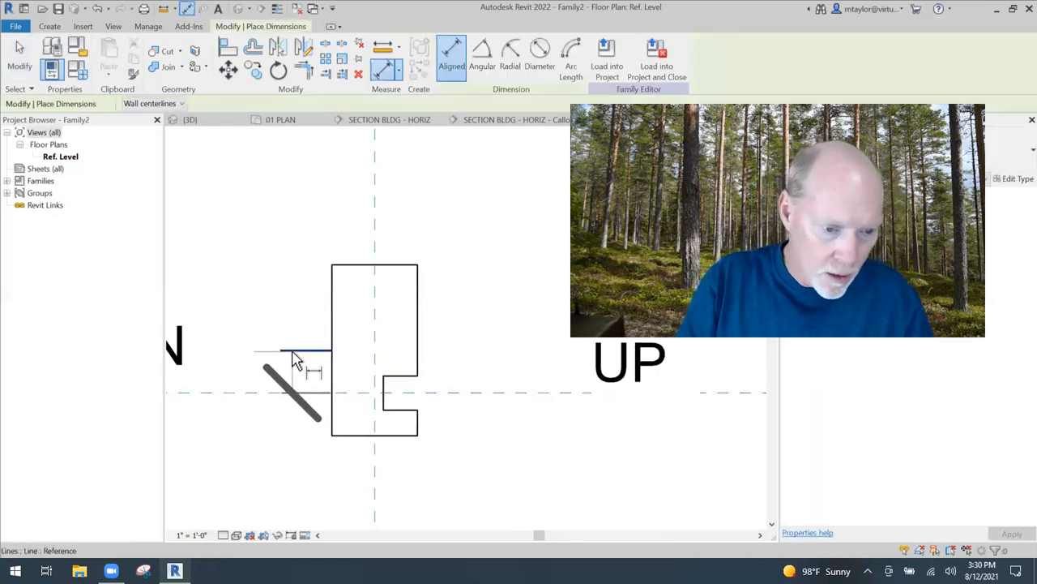
scroll(292, 304, down, 2)
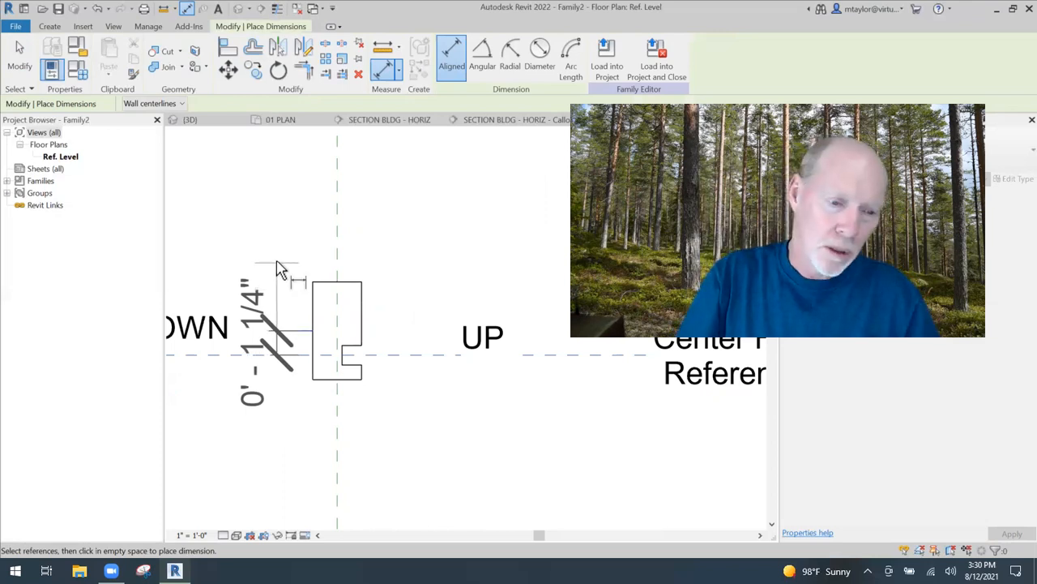
key(Escape)
key(Escape)
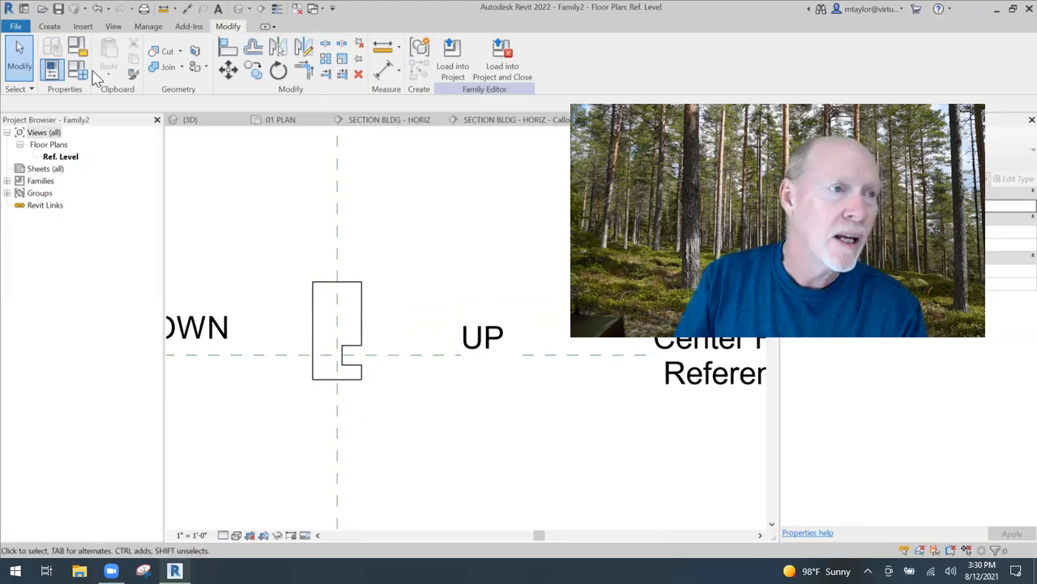
Save the family in REVIT LOCALS as PROFILE - BOTTOM MULLION and load it into the project.
click(58, 9)
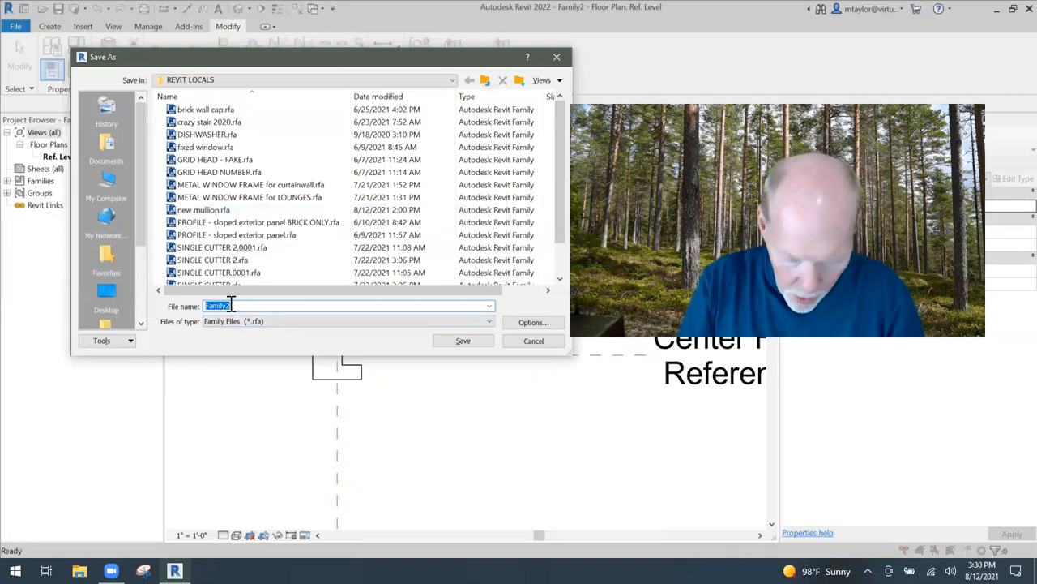
text(BOTTOM MULLION)
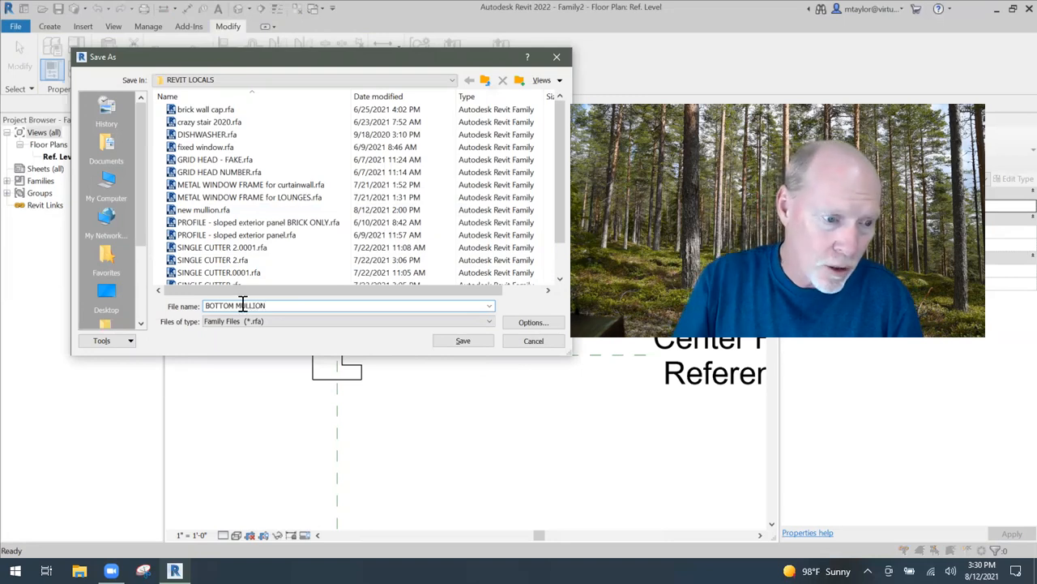
click(209, 305)
text(PROFILE )
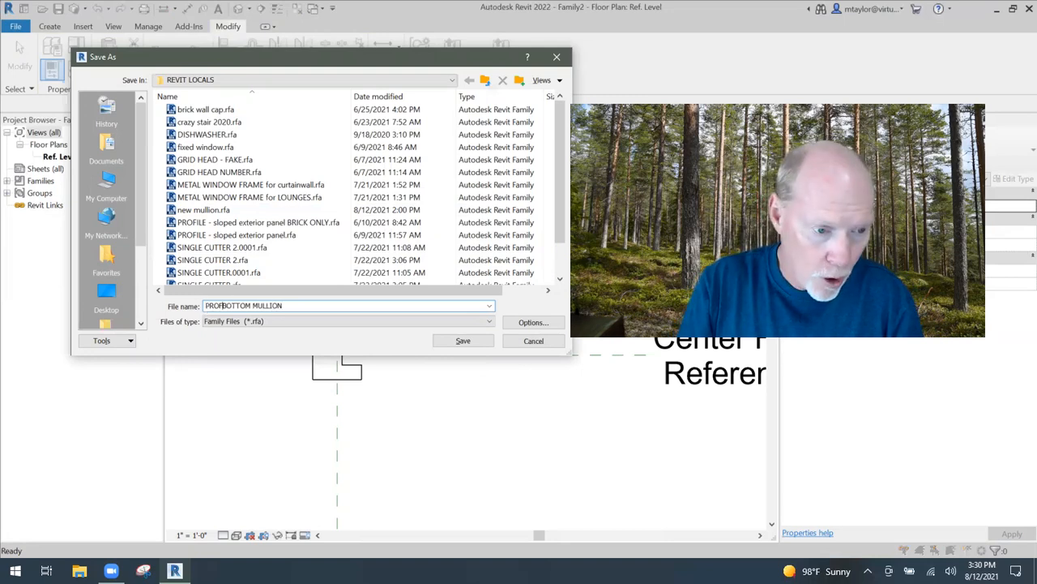
text(-)
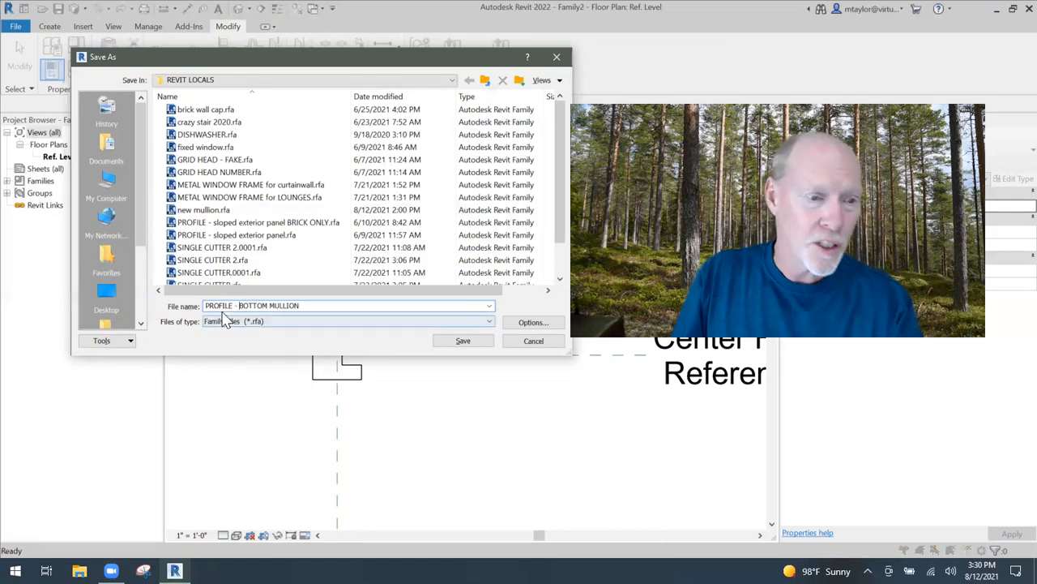
click(465, 344)
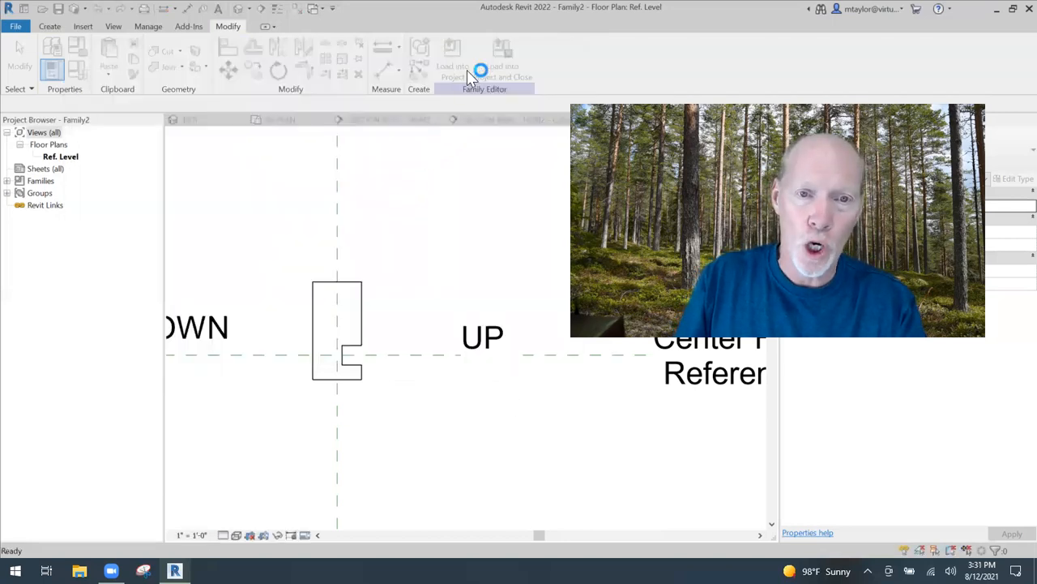
click(453, 69)
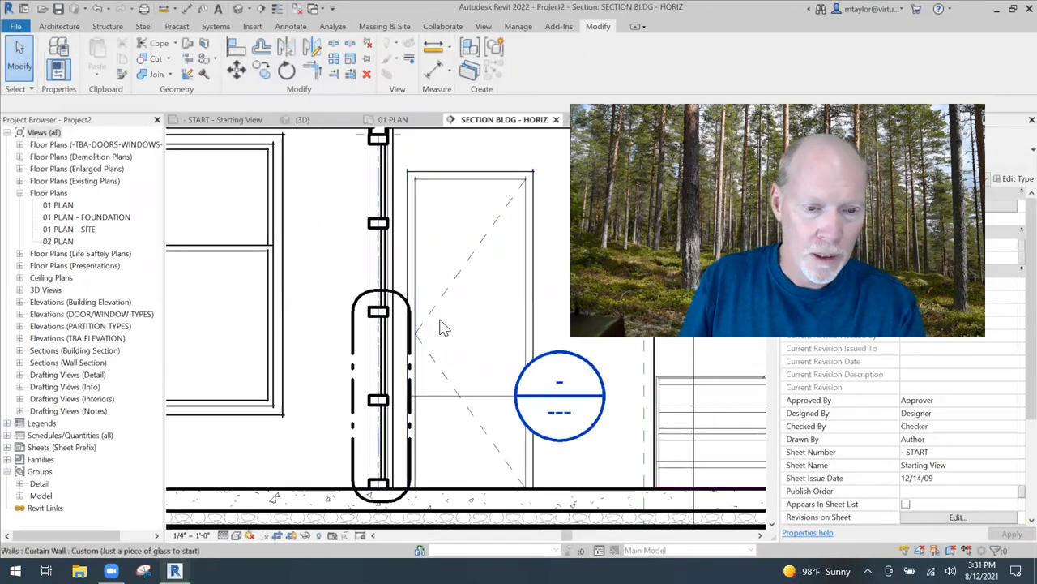
Open the callout view of the curtain wall base and duplicate the bottom mullion's type as BOTTOM MULLION.
double_click(411, 381)
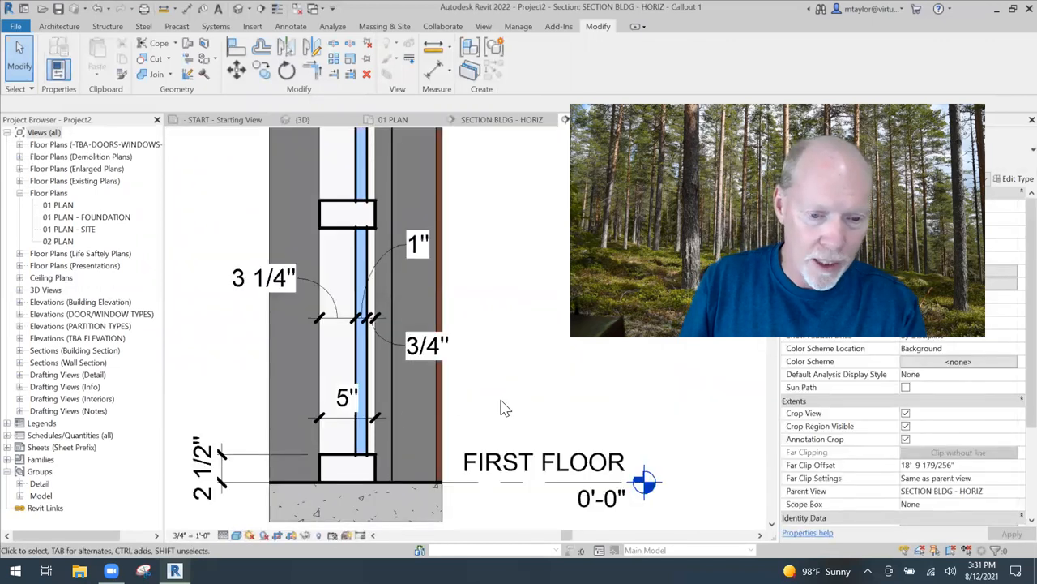
middle_drag(447, 421, 491, 298)
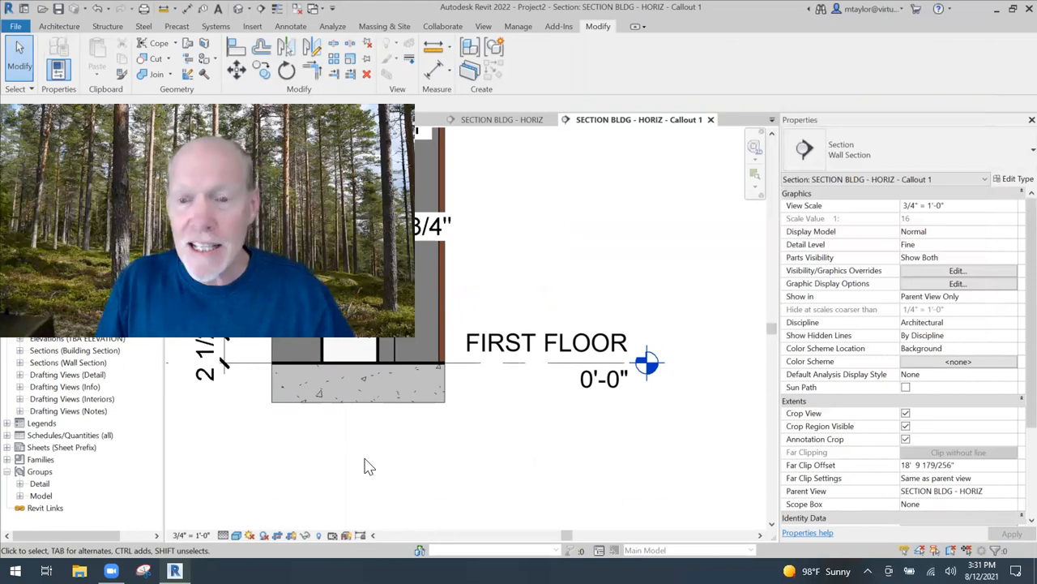
middle_drag(364, 463, 535, 455)
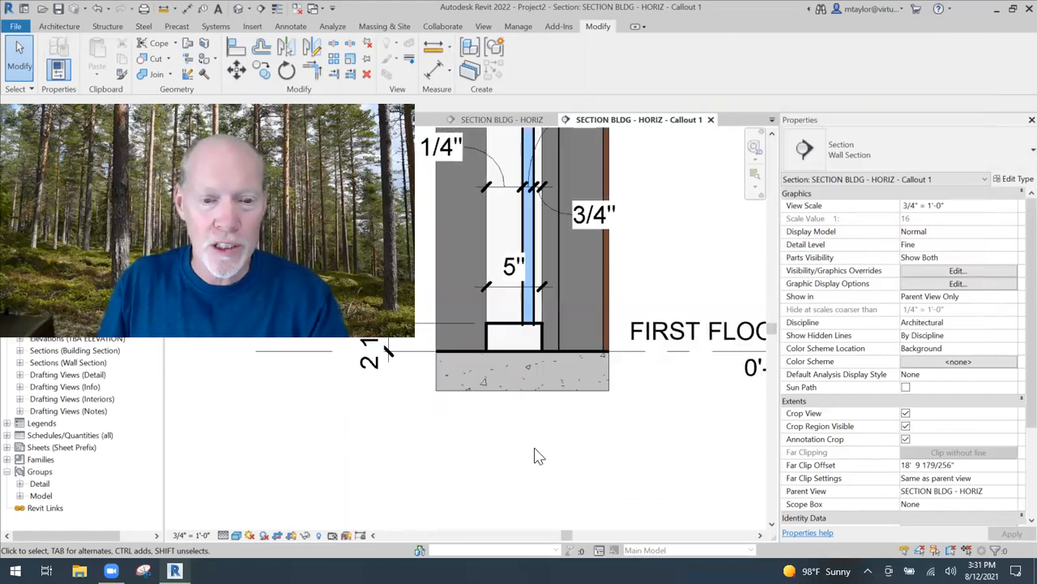
click(514, 336)
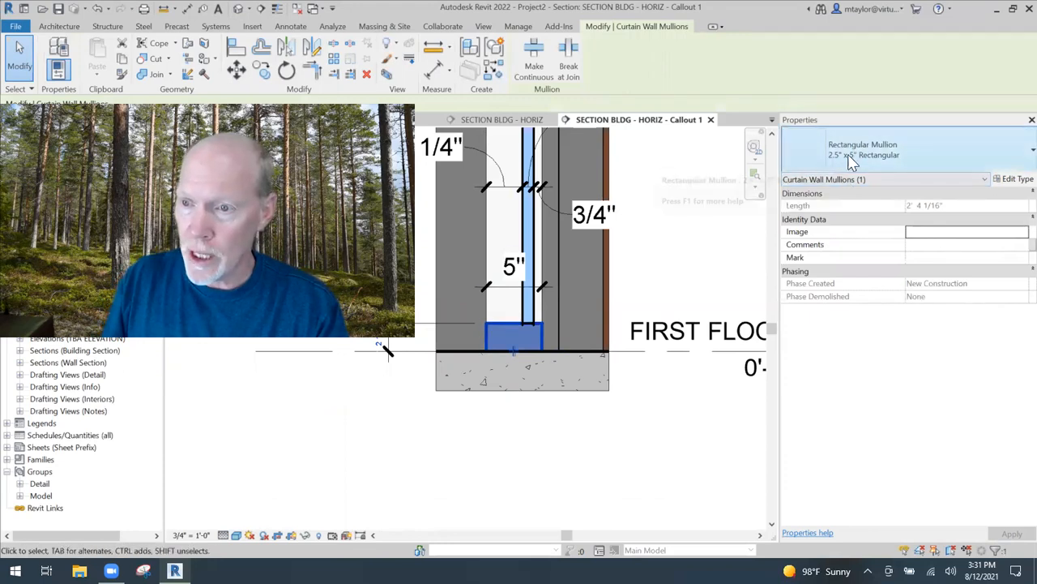
click(1013, 181)
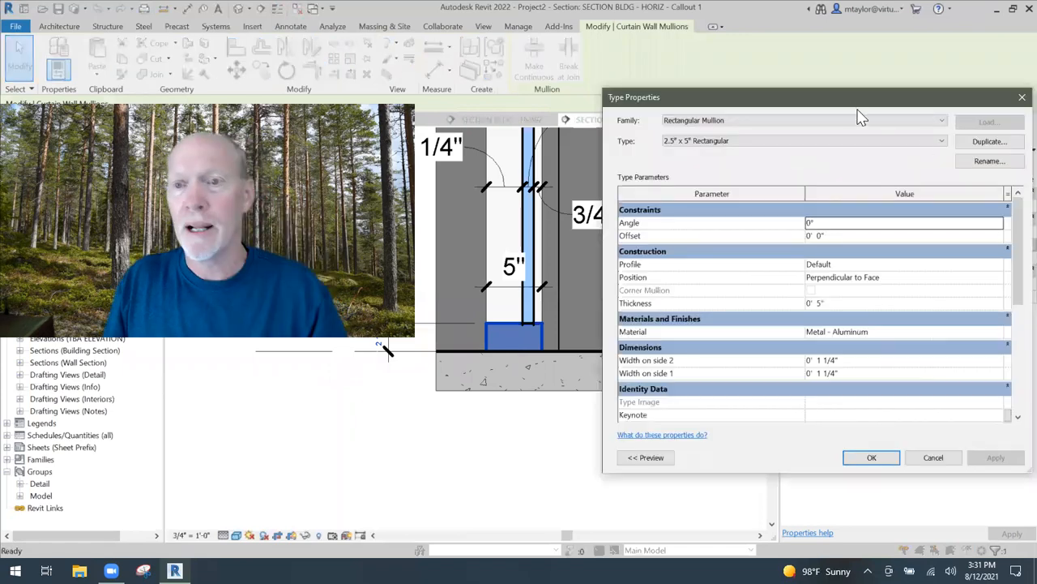
click(989, 144)
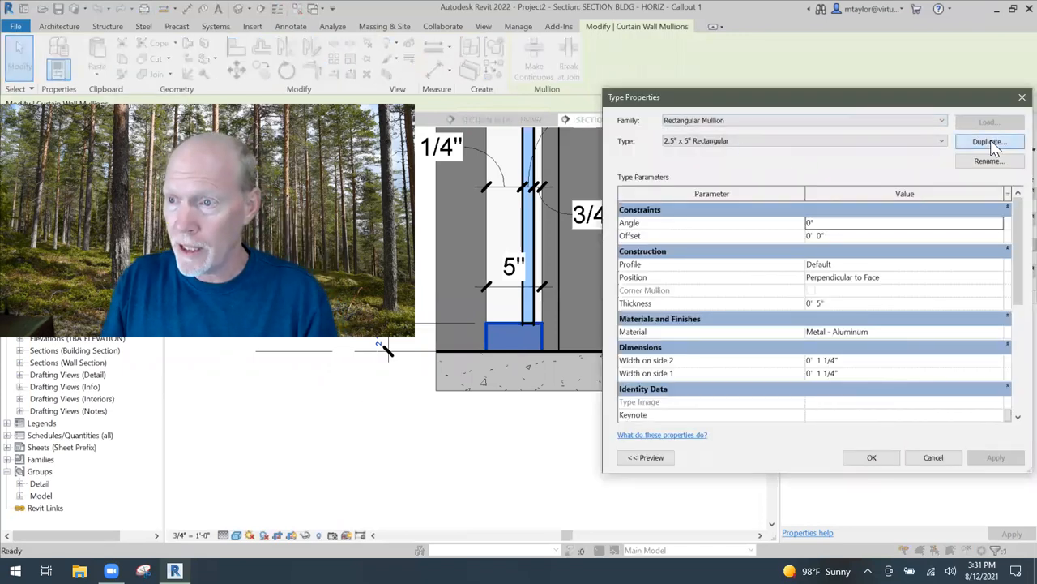
text(BOTTOM MULLION)
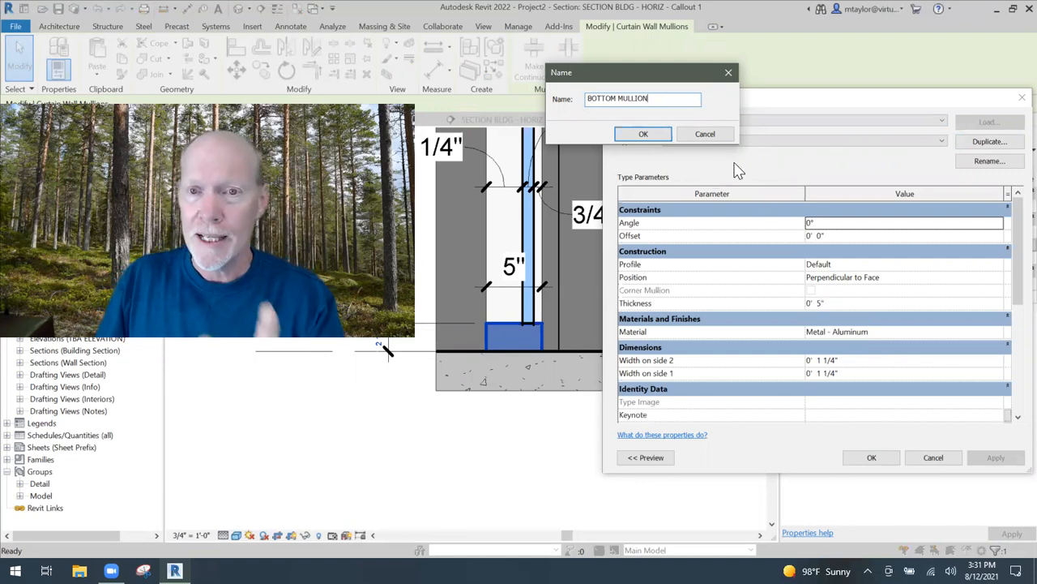
click(646, 133)
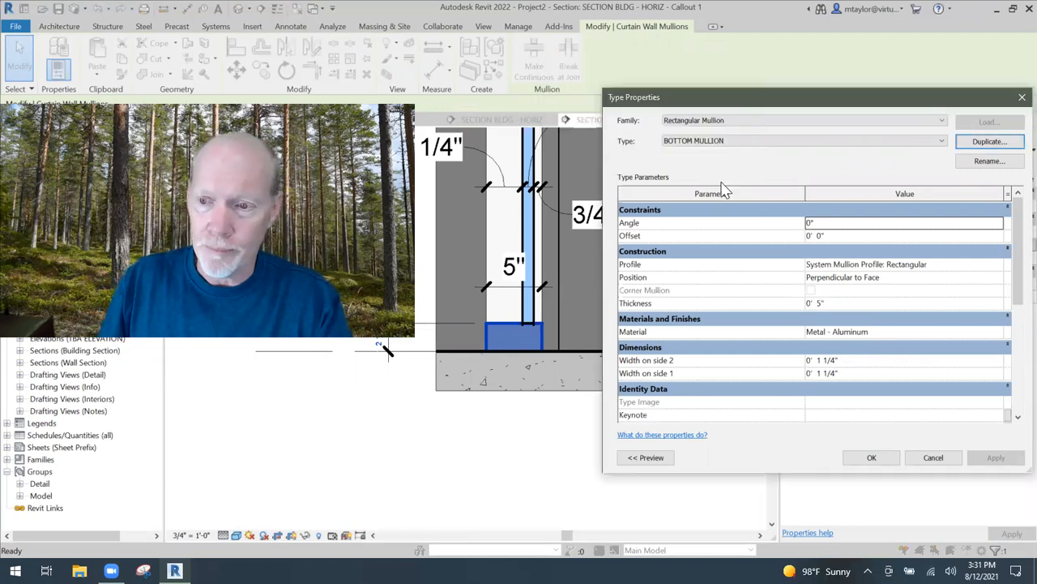
Set the BOTTOM MULLION type's profile to PROFILE - BOTTOM MULLION and apply it, removing the conflicting dimension reference.
click(1001, 267)
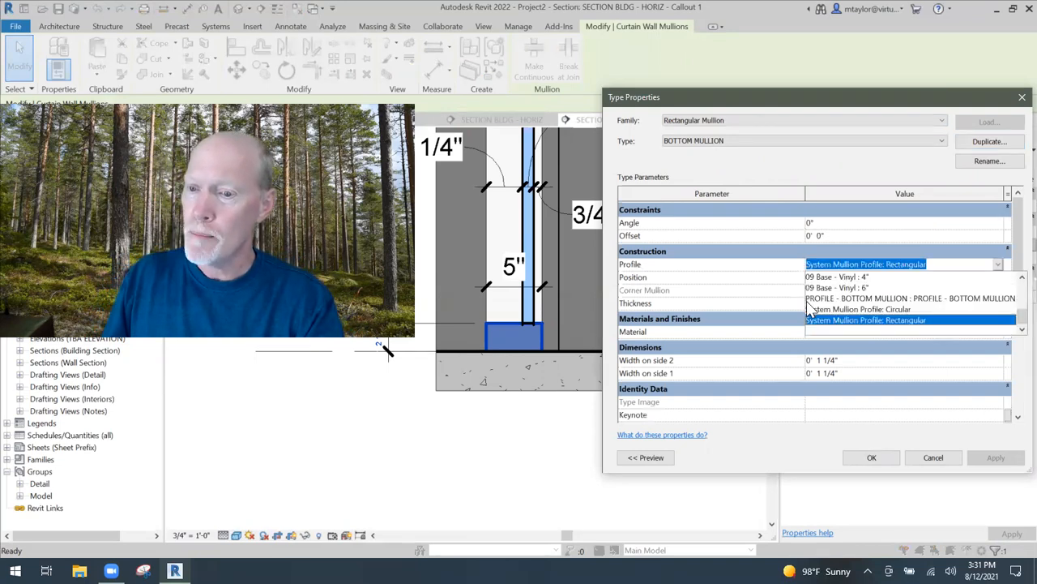
click(886, 298)
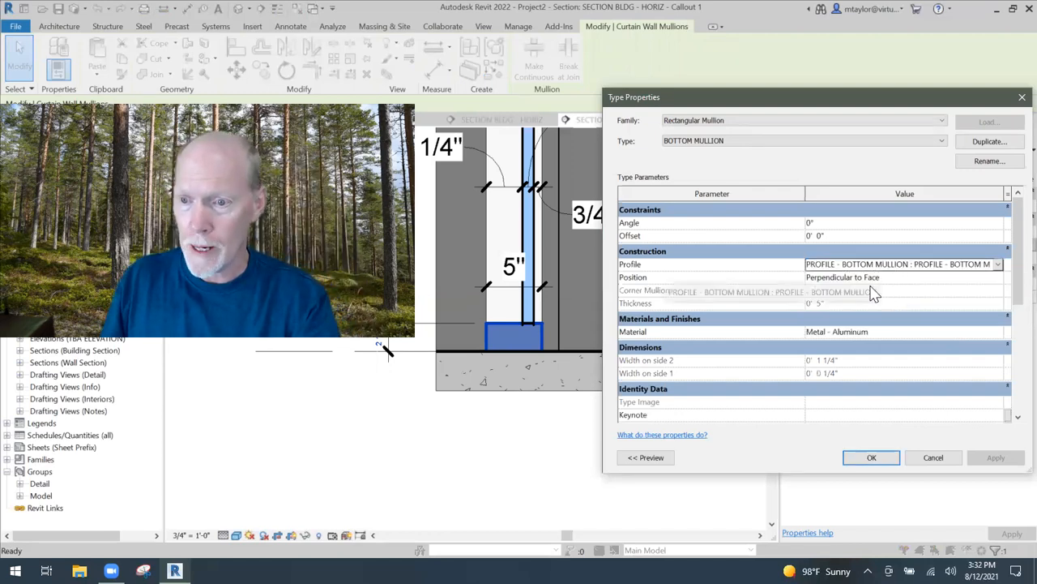
click(872, 459)
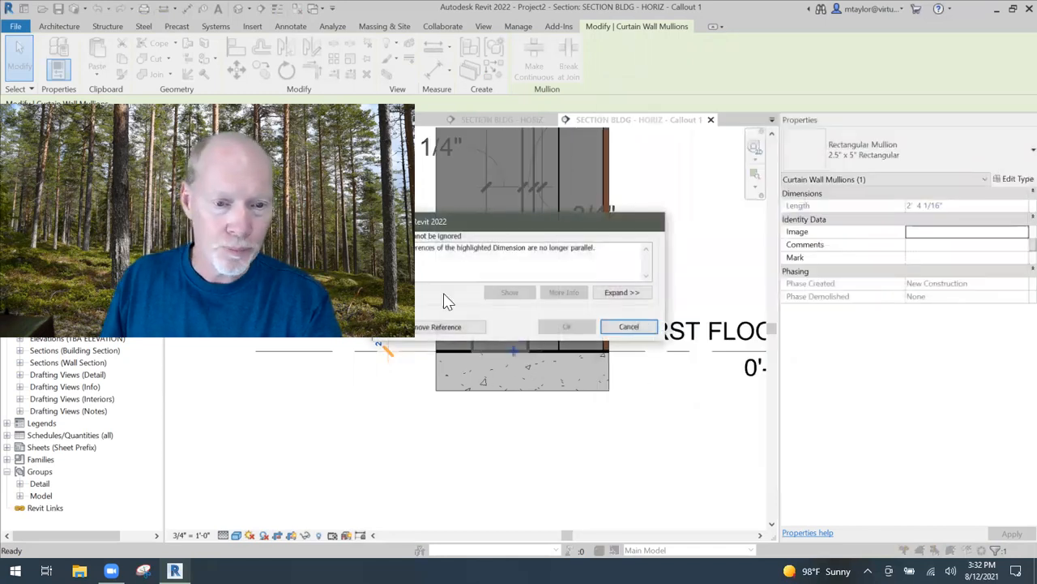
click(448, 328)
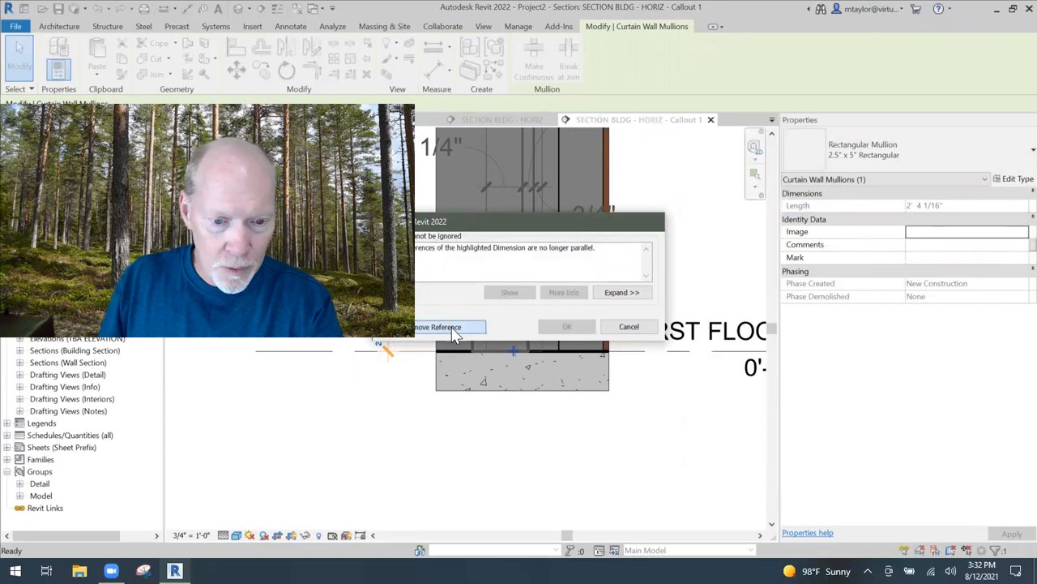
click(489, 444)
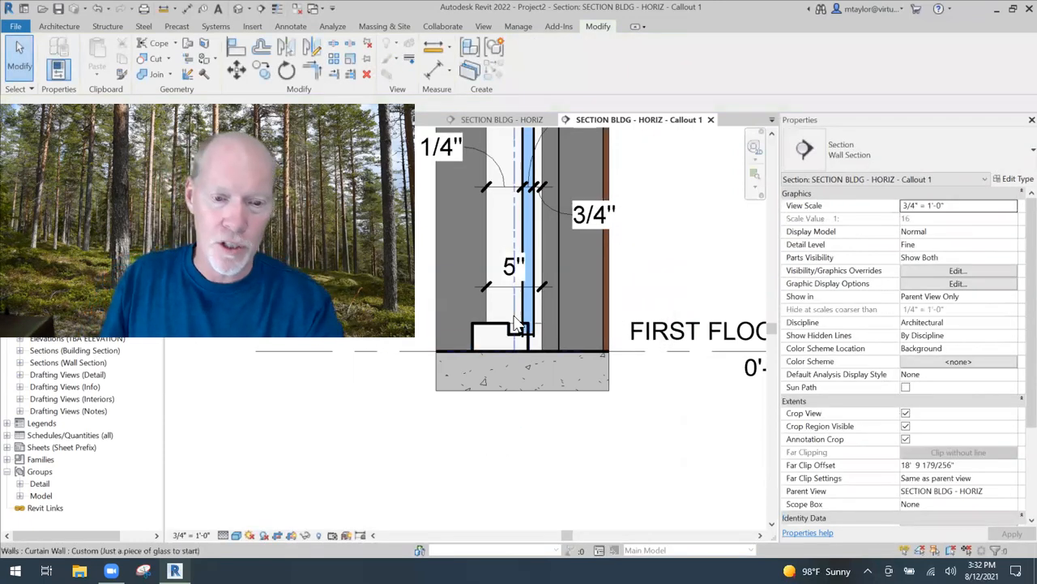
Compare the notched mullion's placement under the glass in the callout with the profile sketch in the family's Ref. Level view.
scroll(507, 416, up, 2)
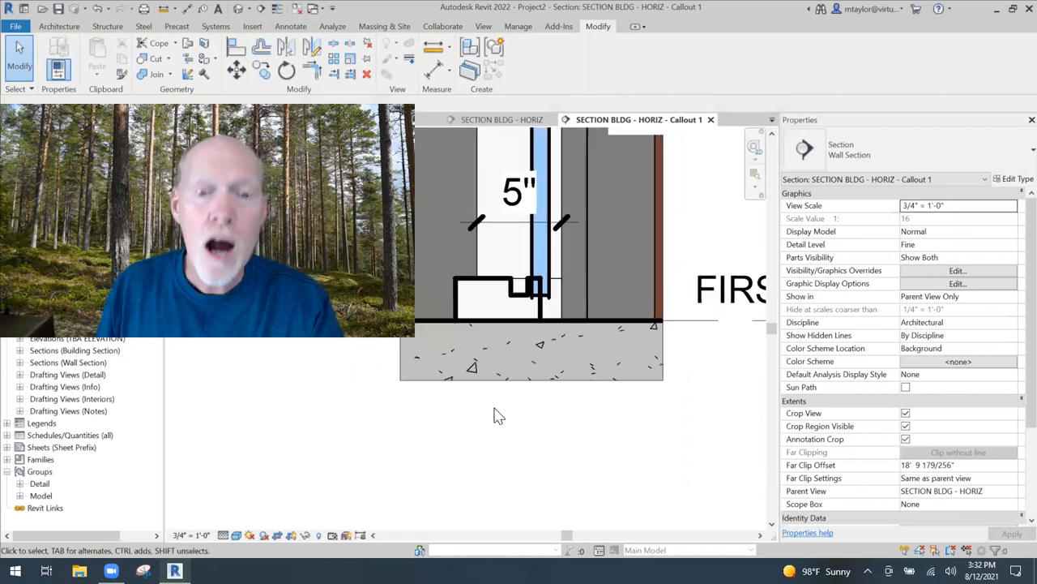
middle_drag(510, 411, 512, 445)
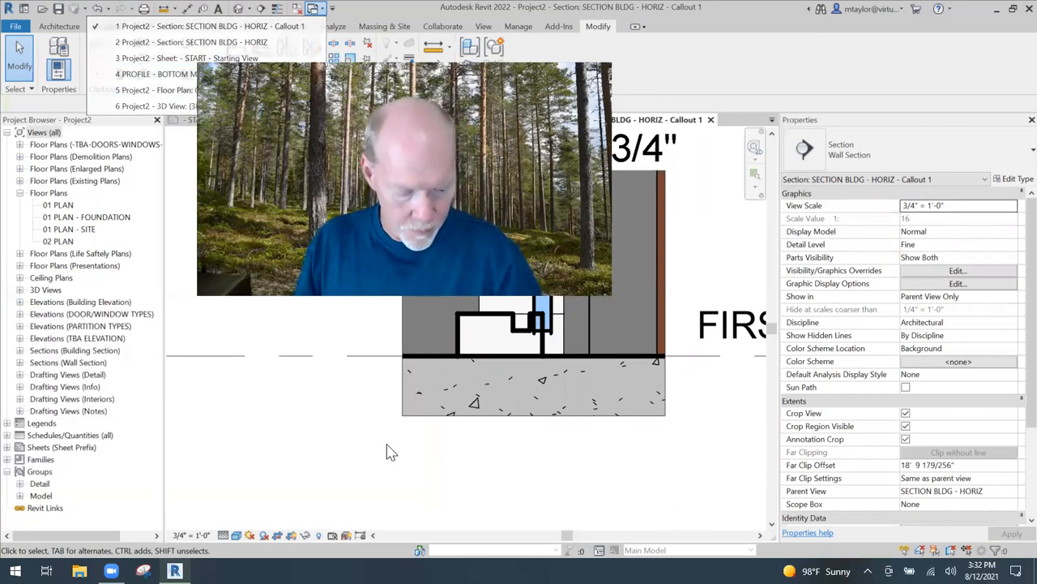
key(4)
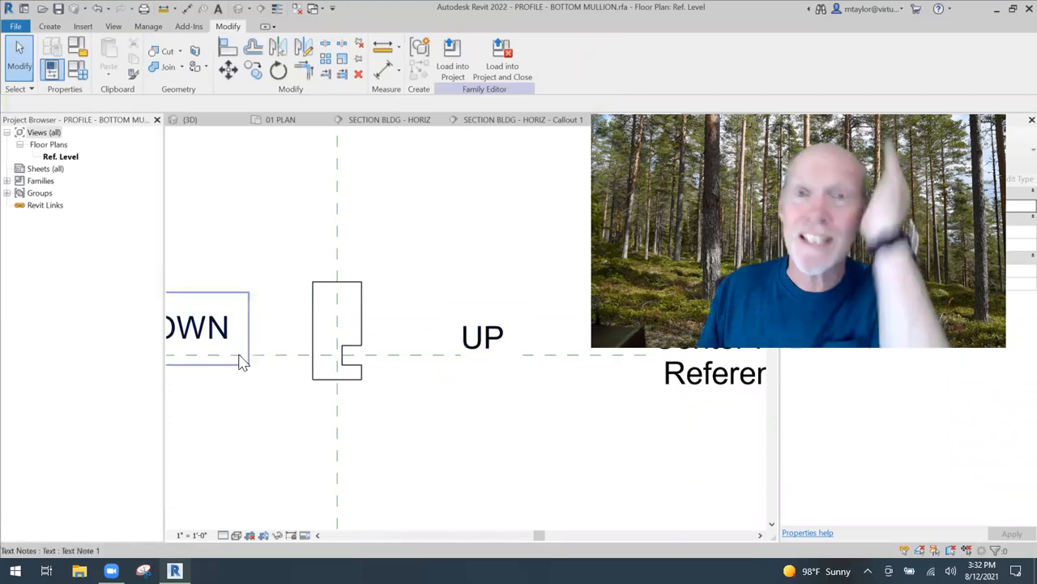
click(537, 121)
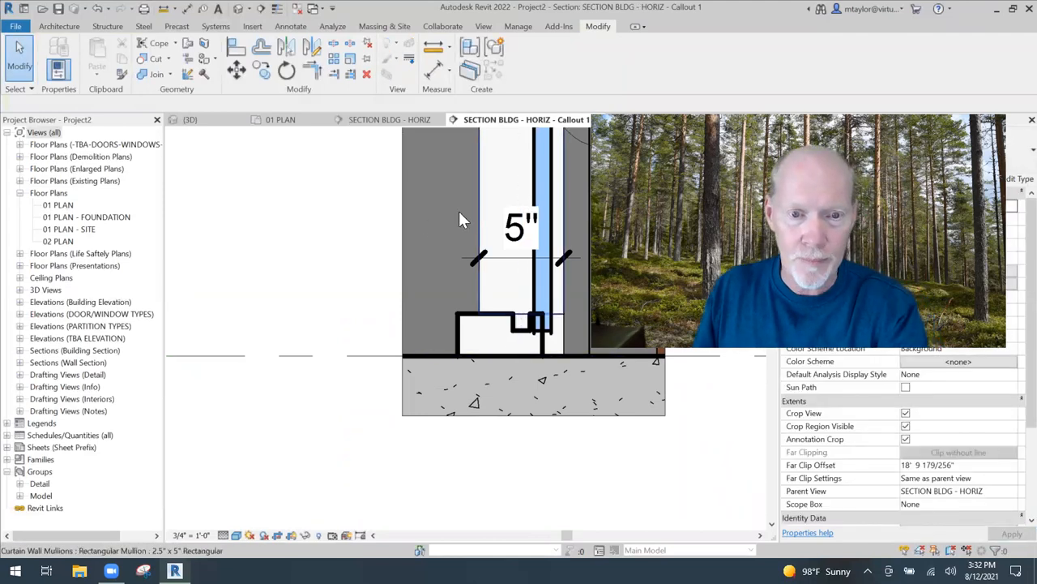
middle_drag(365, 232, 296, 217)
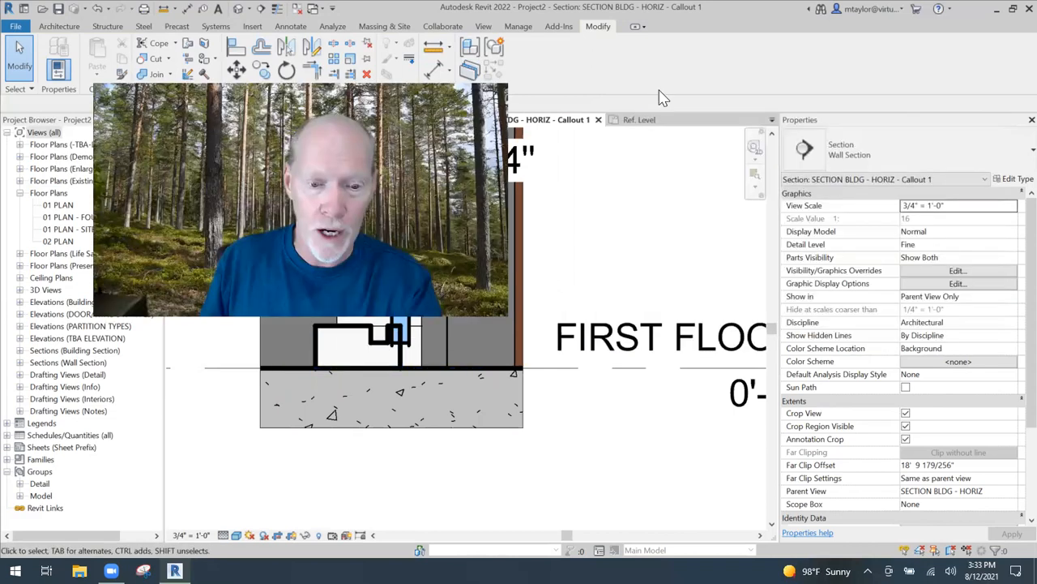
Set the BOTTOM MULLION type's offset to 1.25" to align the notched mullion with the glass.
middle_drag(402, 505, 623, 522)
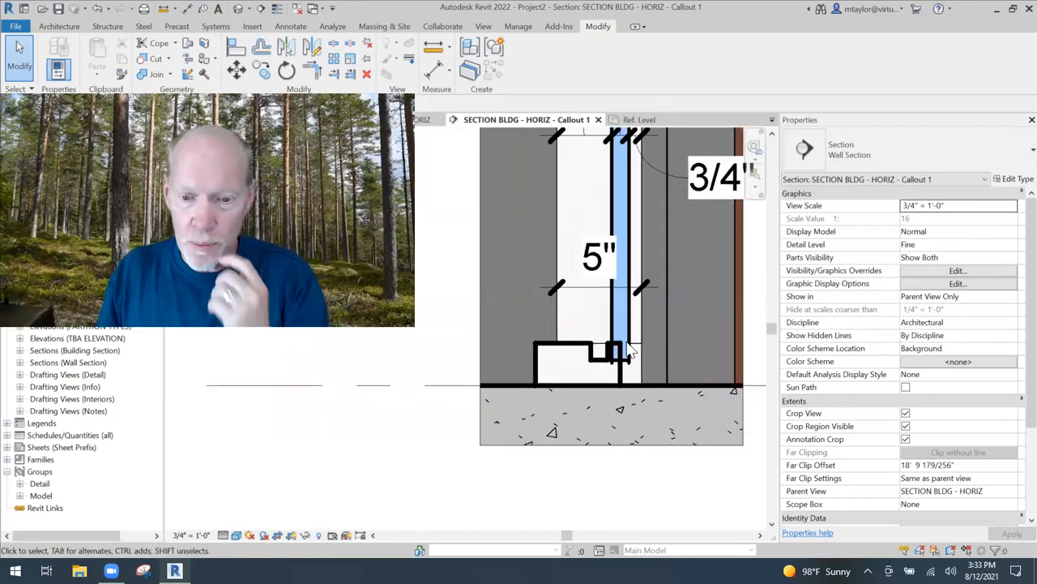
click(628, 349)
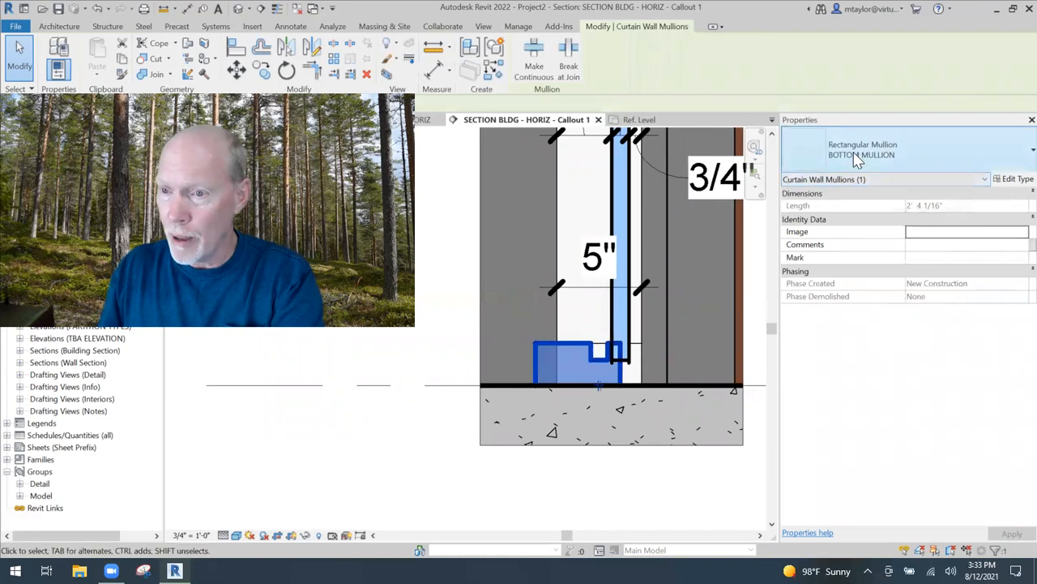
click(1013, 178)
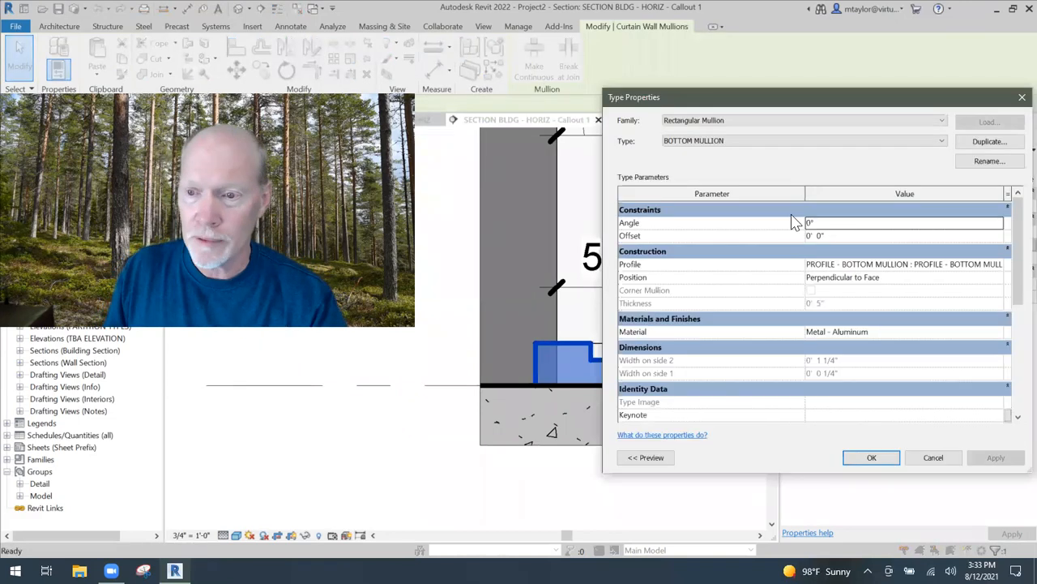
click(829, 235)
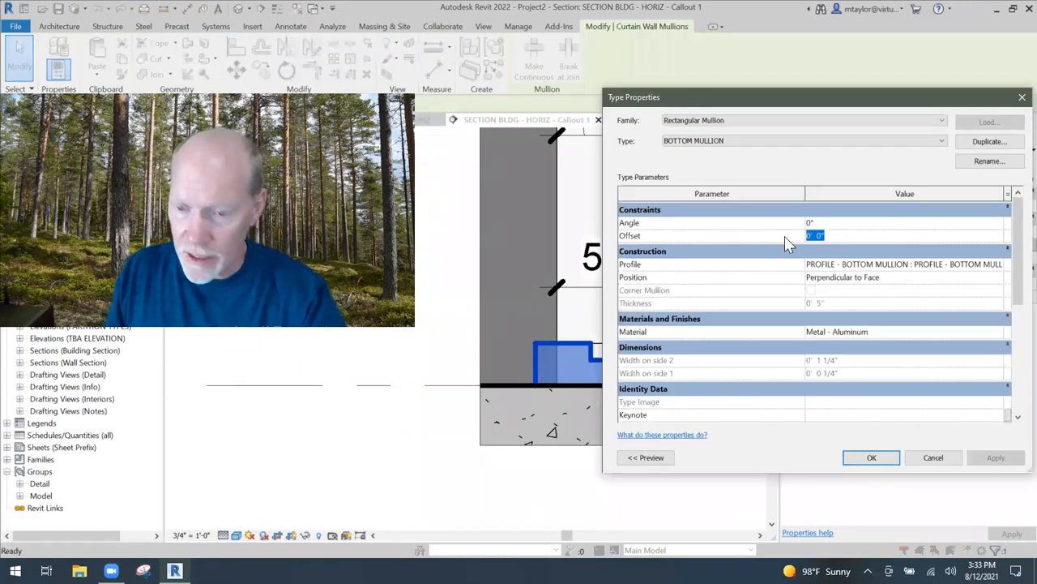
text(1.2)
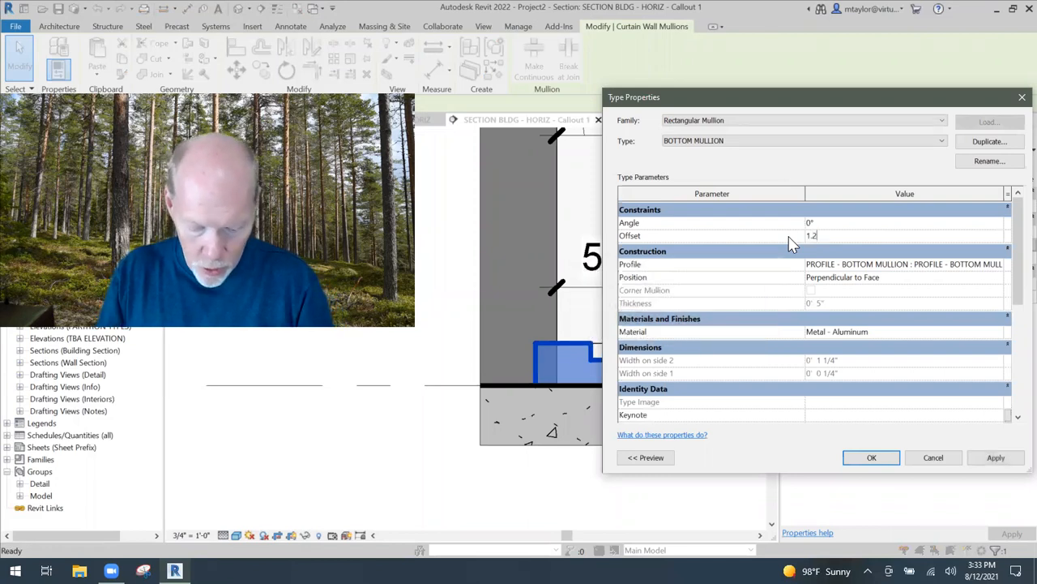
text(5")
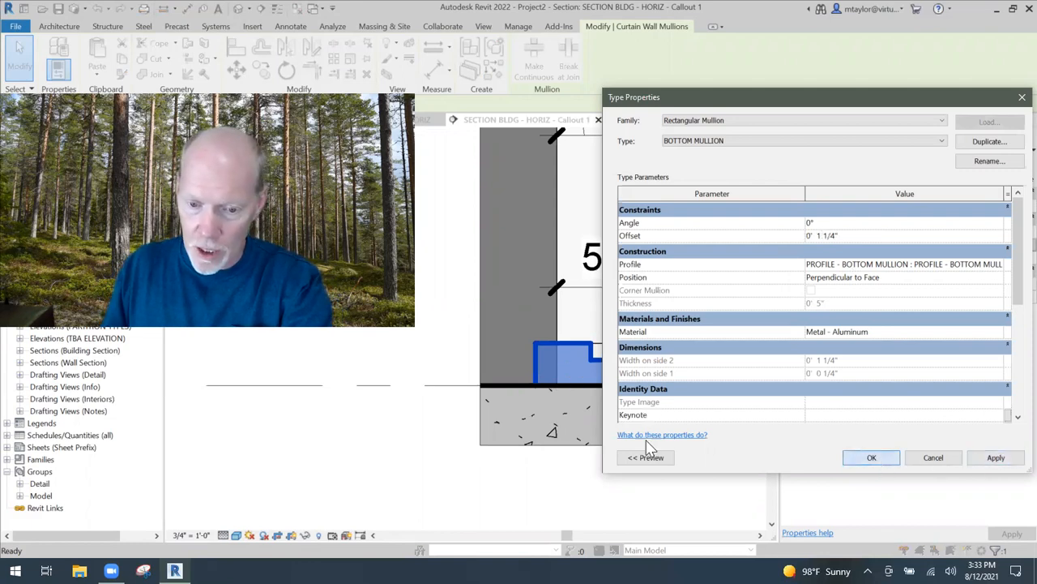
key(Return)
click(573, 485)
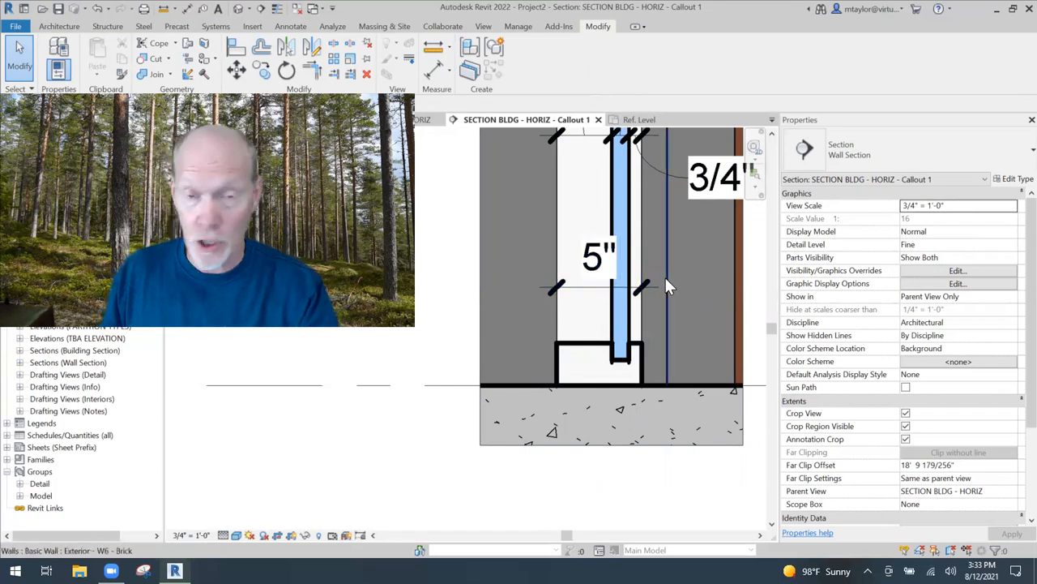
scroll(664, 275, down, 1)
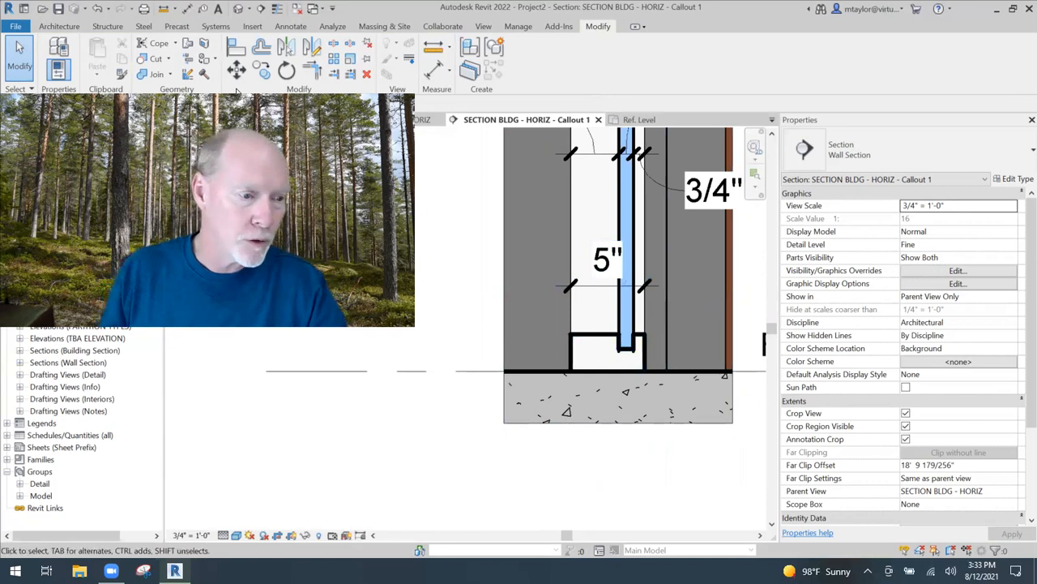
Find PROFILE - BOTTOM MULLION among the project's profile families and open it for editing.
click(7, 459)
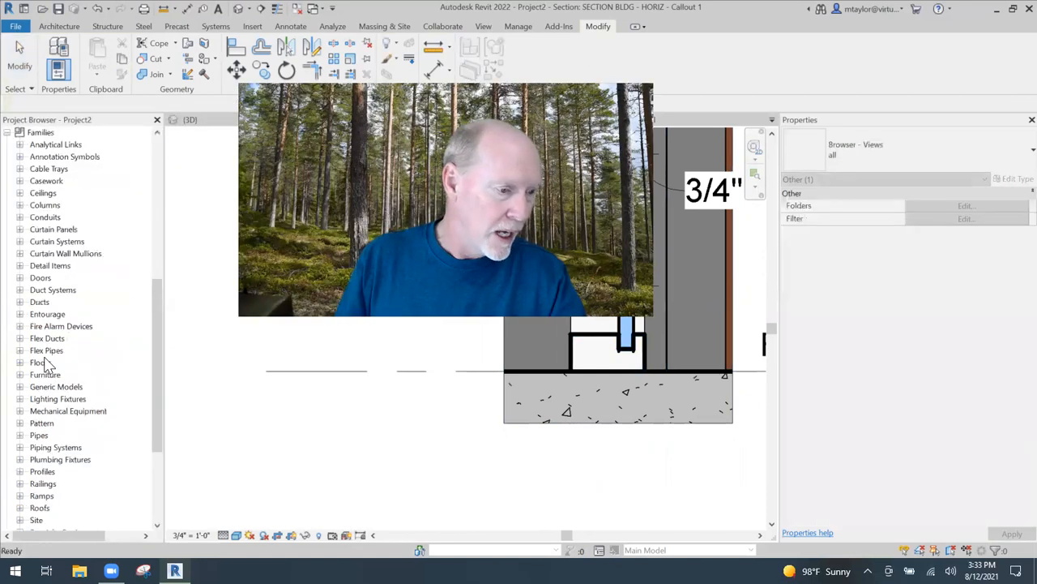
scroll(45, 373, down, 4)
scroll(50, 365, down, 1)
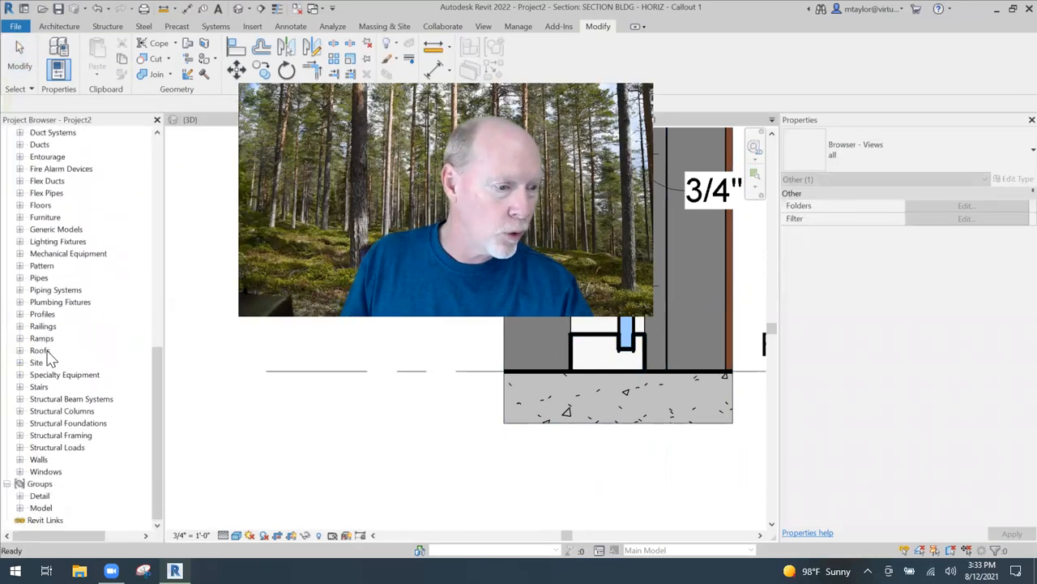
click(20, 314)
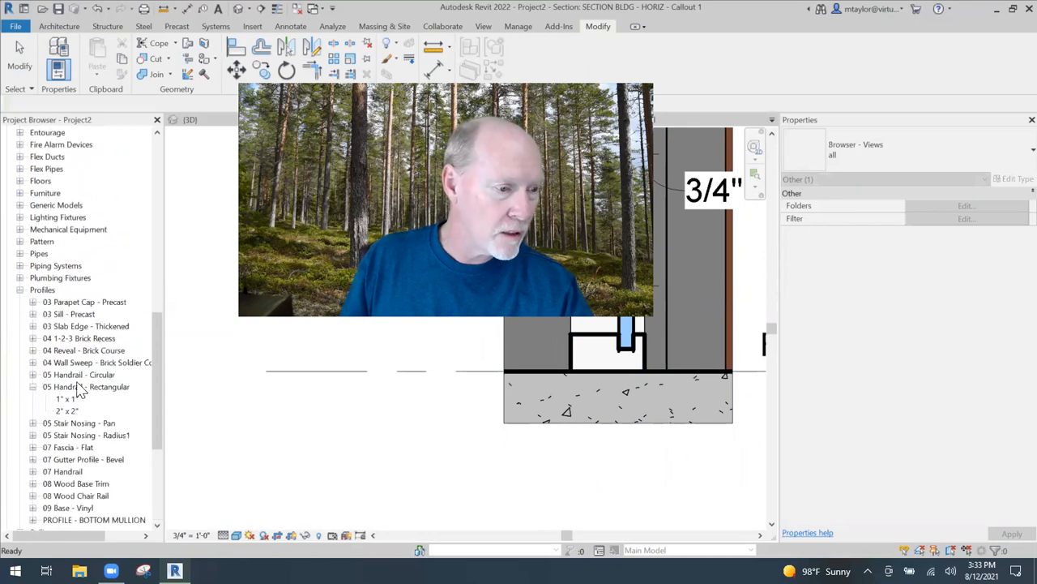
click(33, 388)
scroll(57, 453, down, 5)
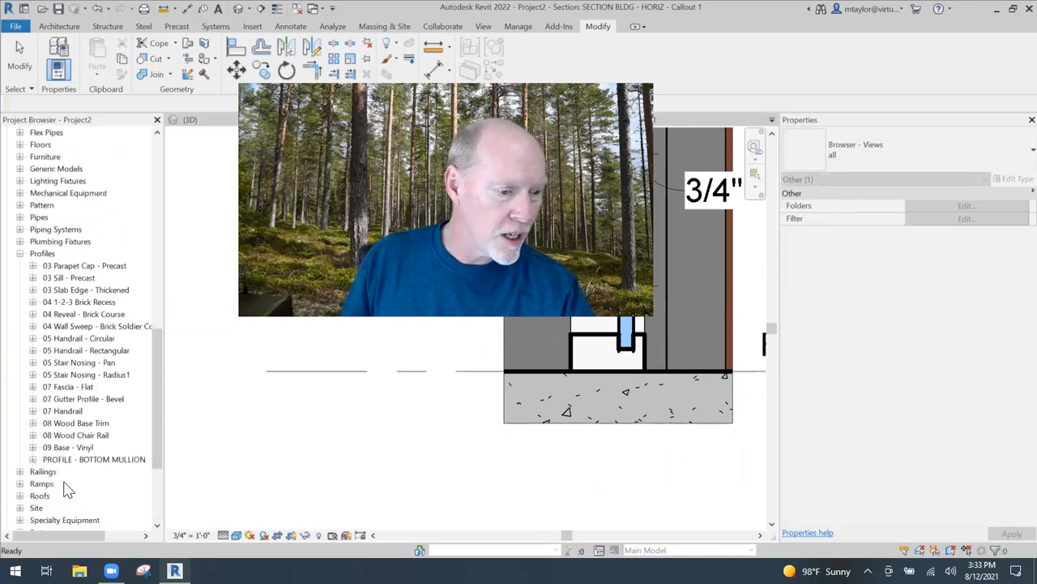
click(70, 326)
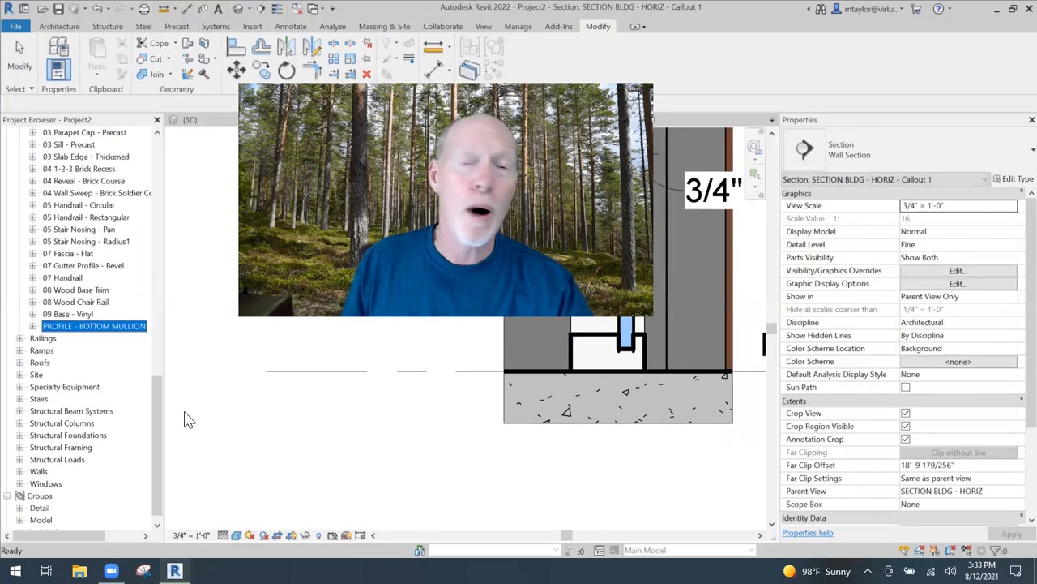
right_click(90, 336)
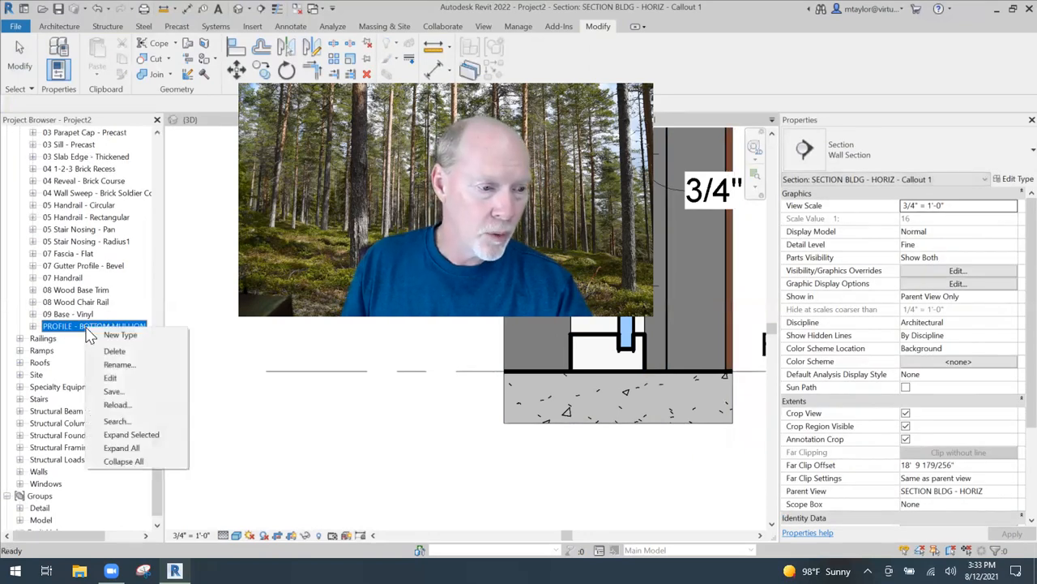
click(109, 378)
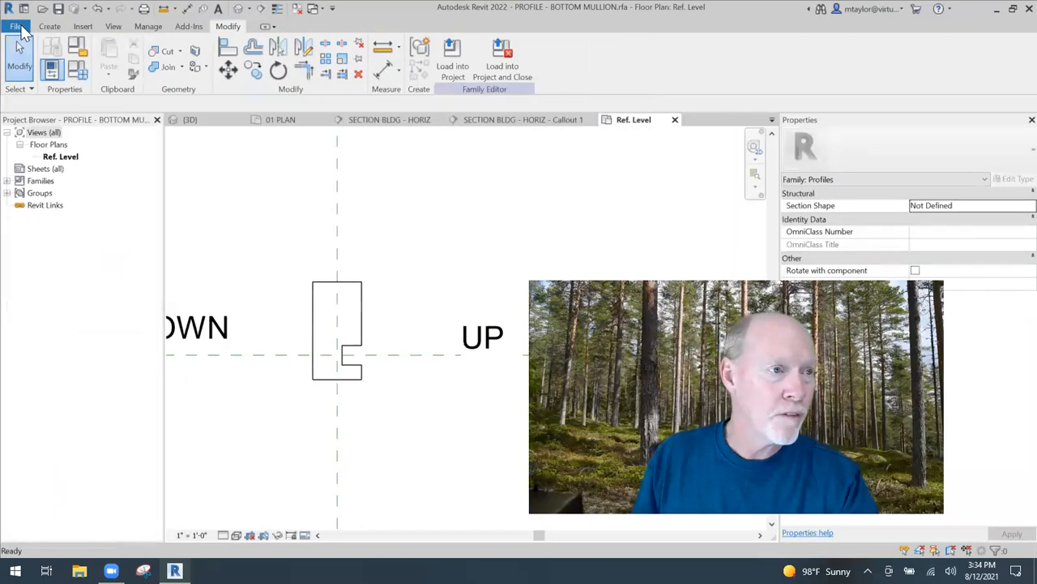
click(16, 27)
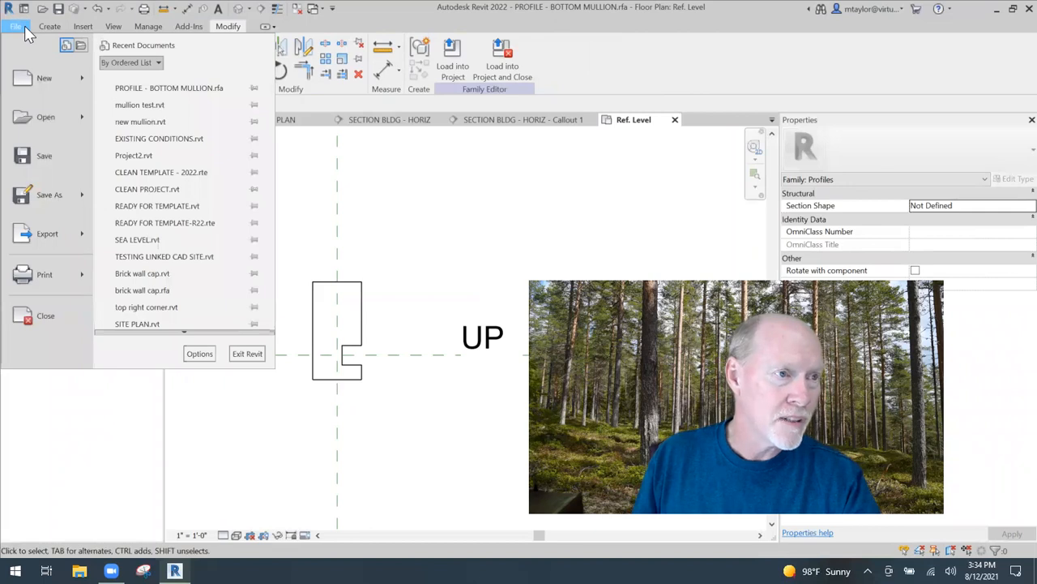
key(Escape)
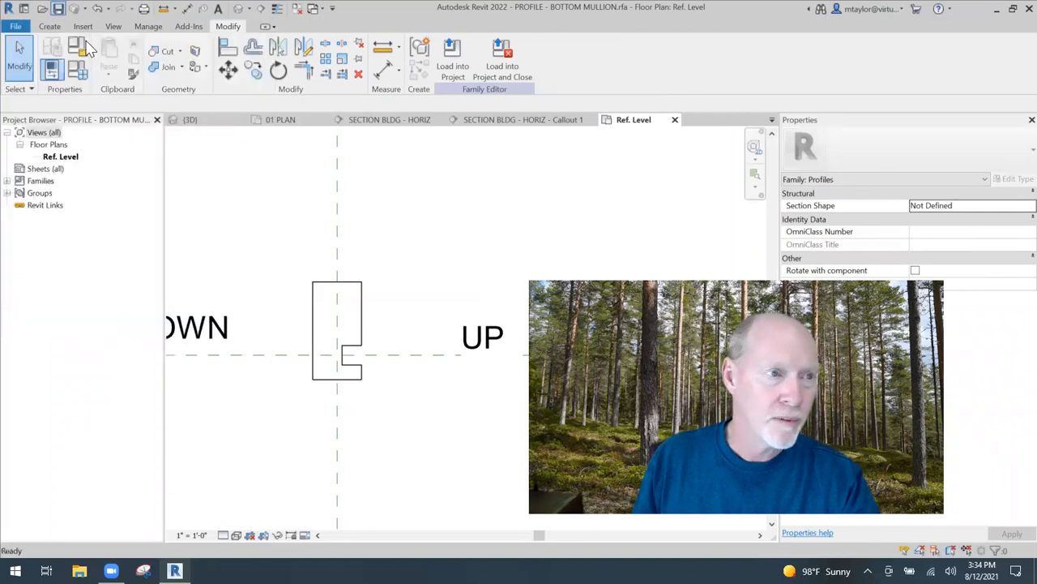
Save the open bottom mullion family as a new family file named PROFILE - TOP MULLION.rfa.
click(20, 26)
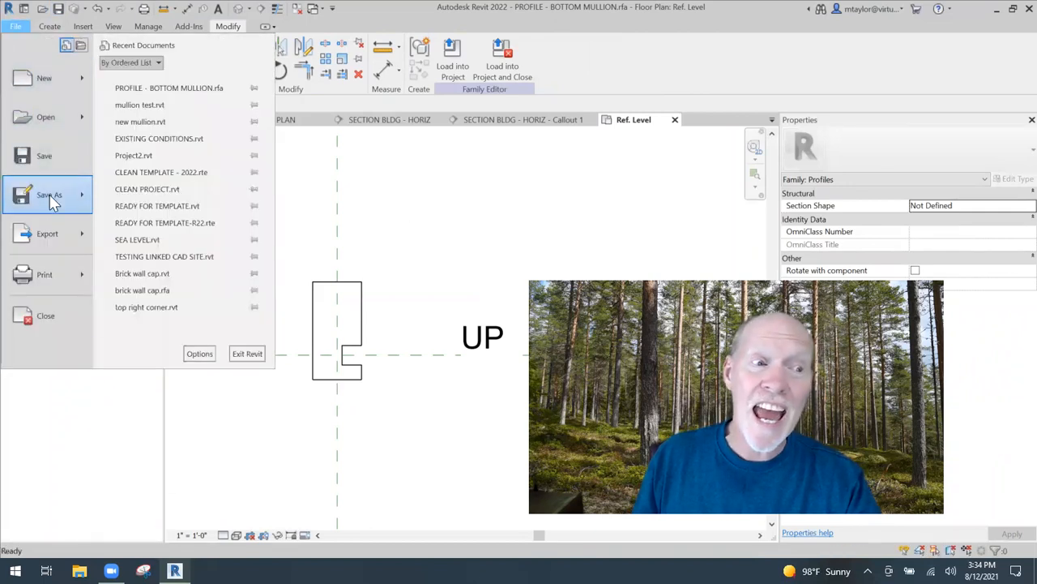
mouse_move(51, 201)
click(150, 174)
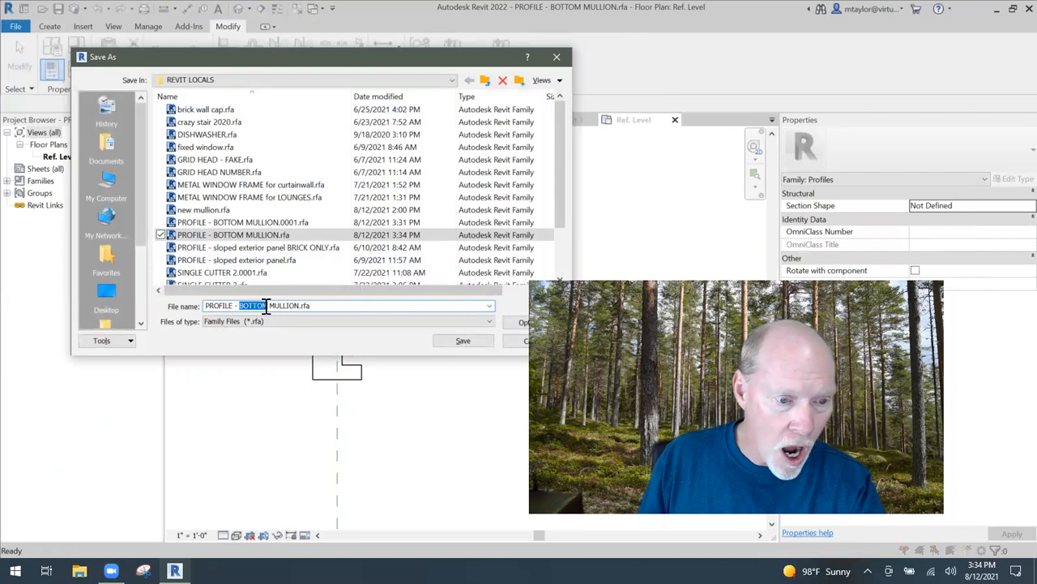
text(TOP)
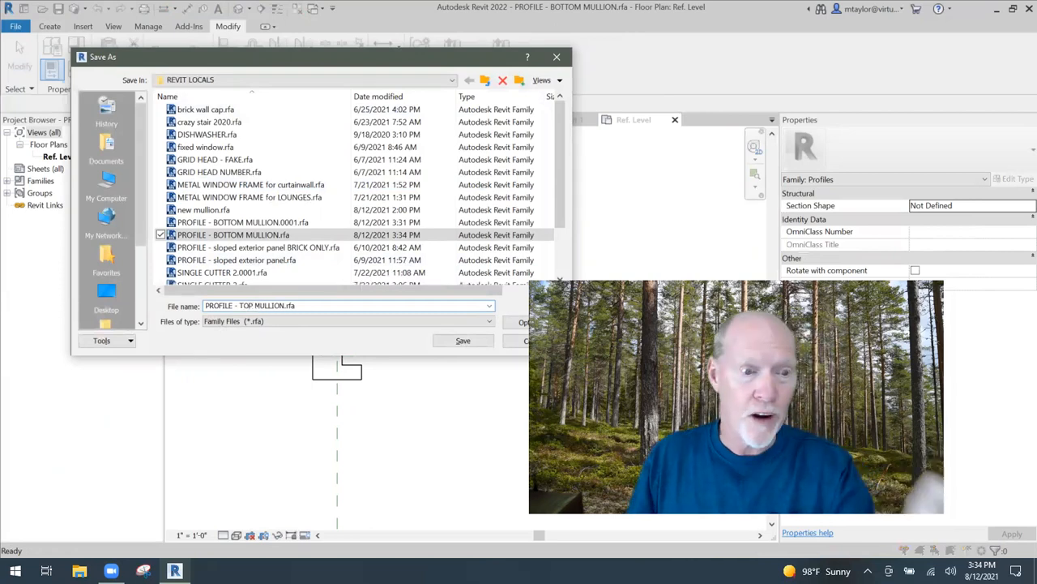
click(463, 341)
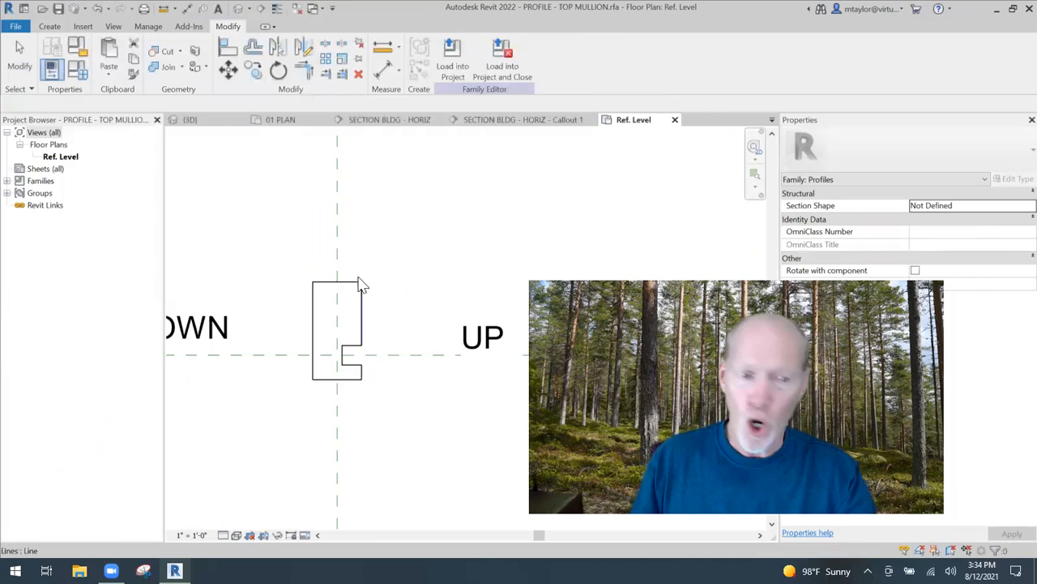
Mirror the whole notched profile about the vertical reference plane without keeping a copy, so the notch faces DOWN.
drag(289, 243, 396, 419)
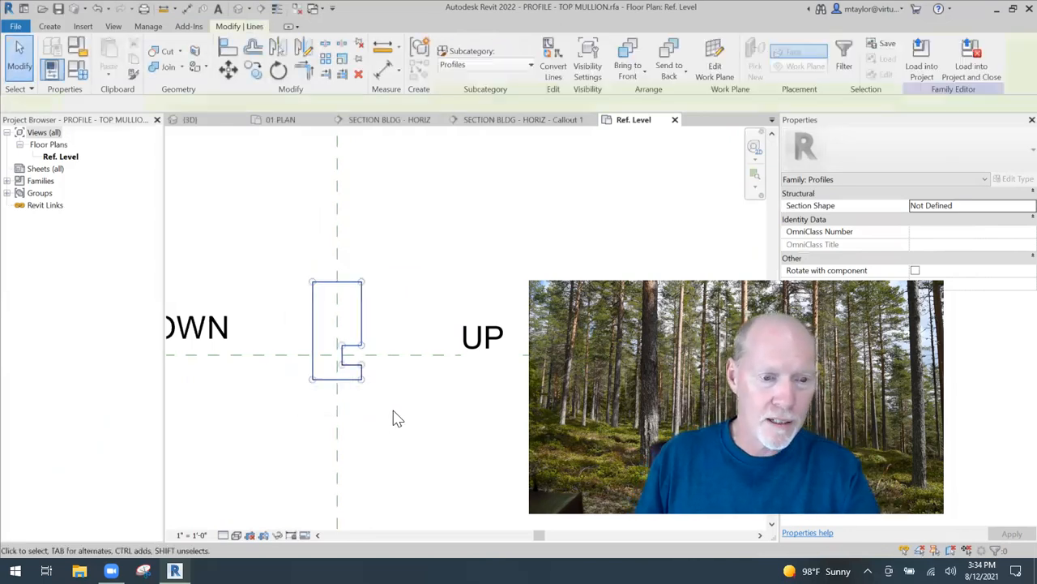
click(278, 47)
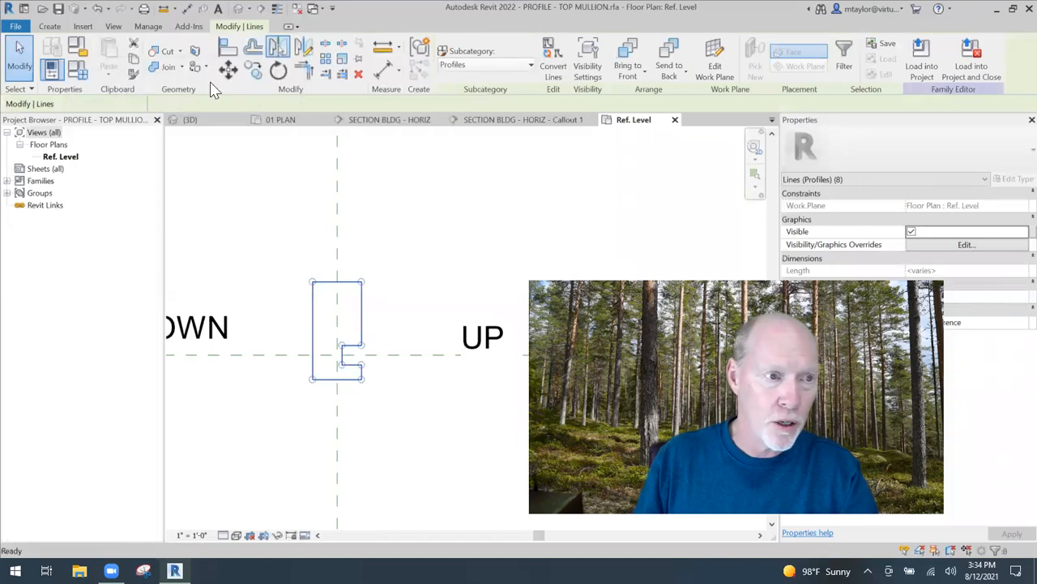
click(339, 208)
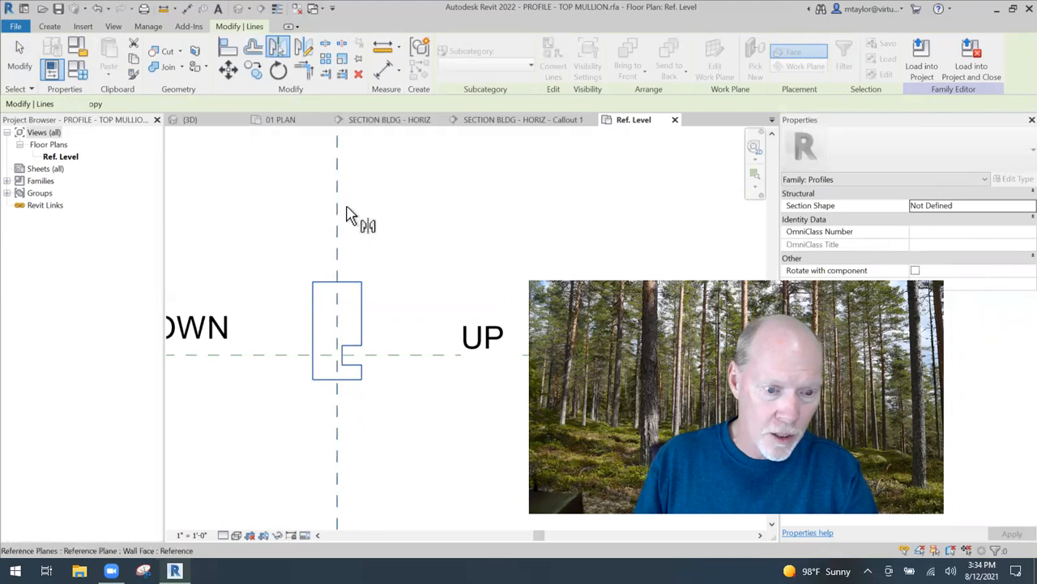
click(408, 245)
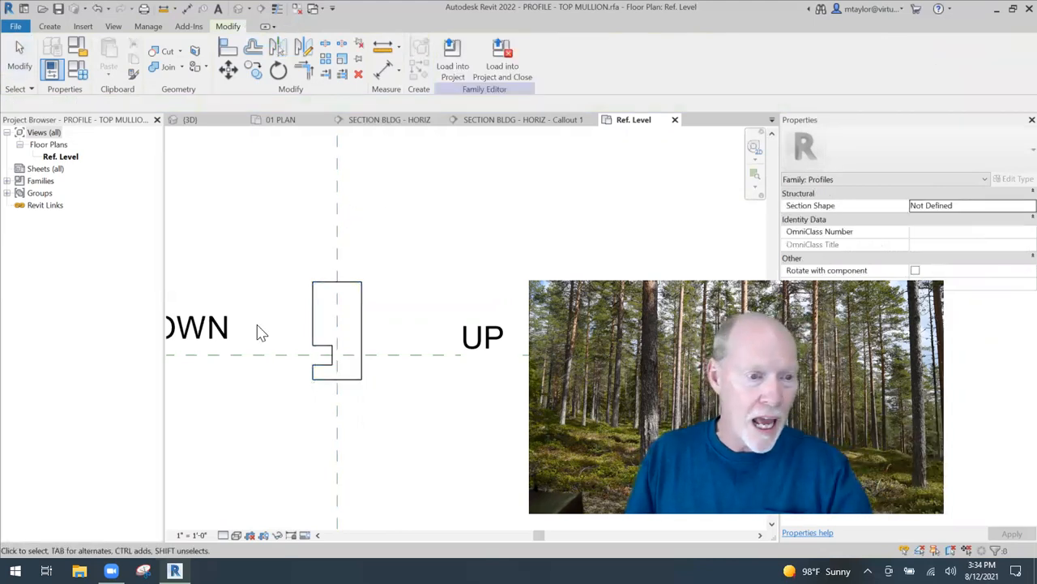
scroll(213, 394, down, 2)
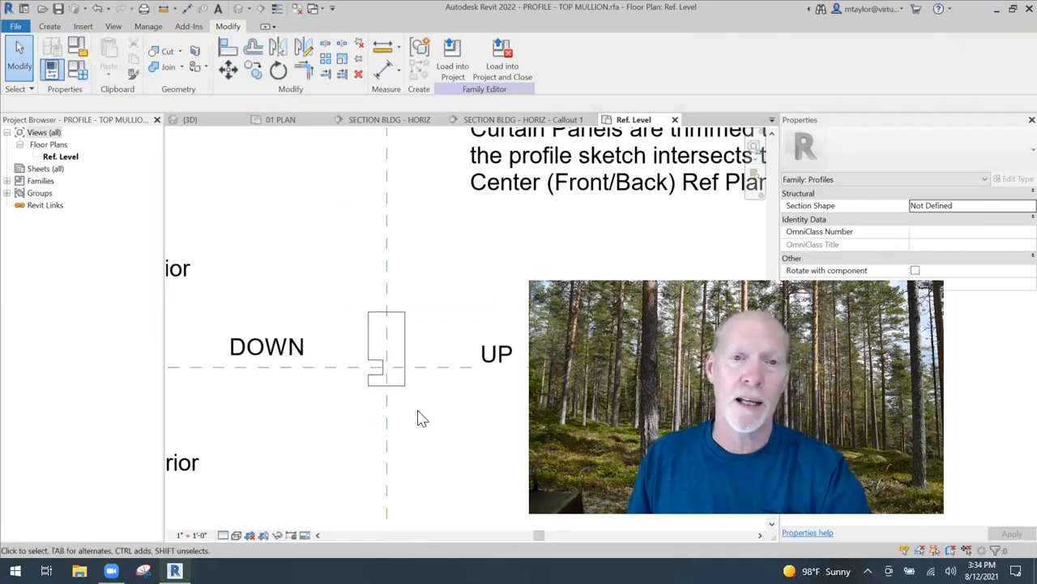
Save the top mullion profile family, load it into Project2, and return to the SECTION BLDG - HORIZ - Callout 1 view.
click(60, 9)
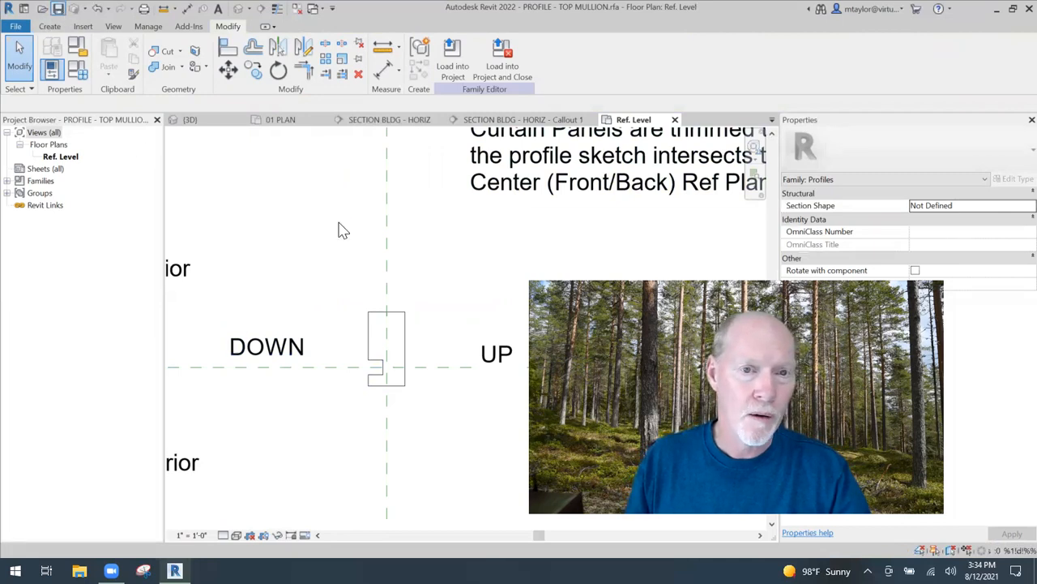
click(452, 64)
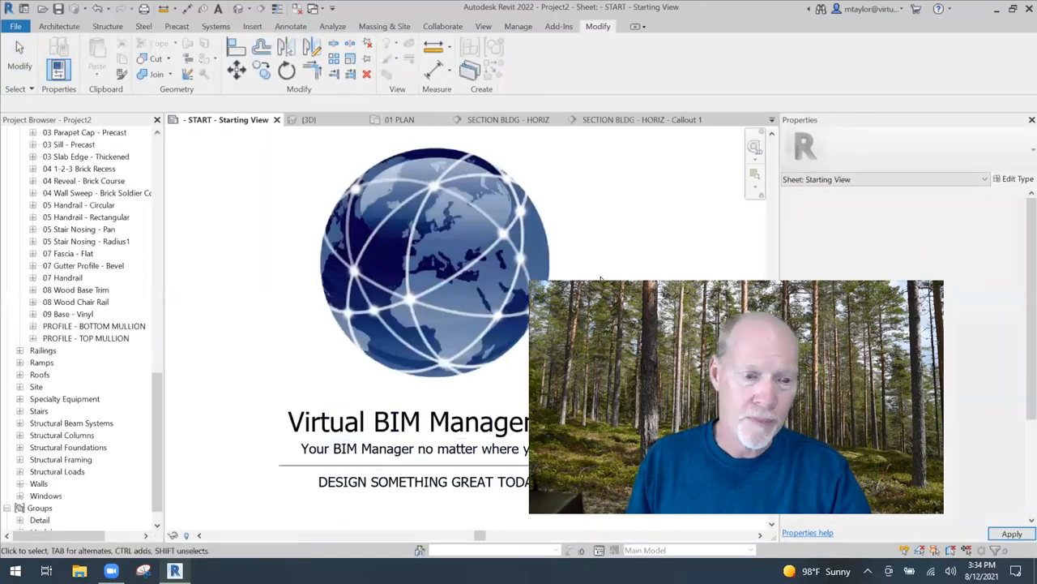
click(662, 124)
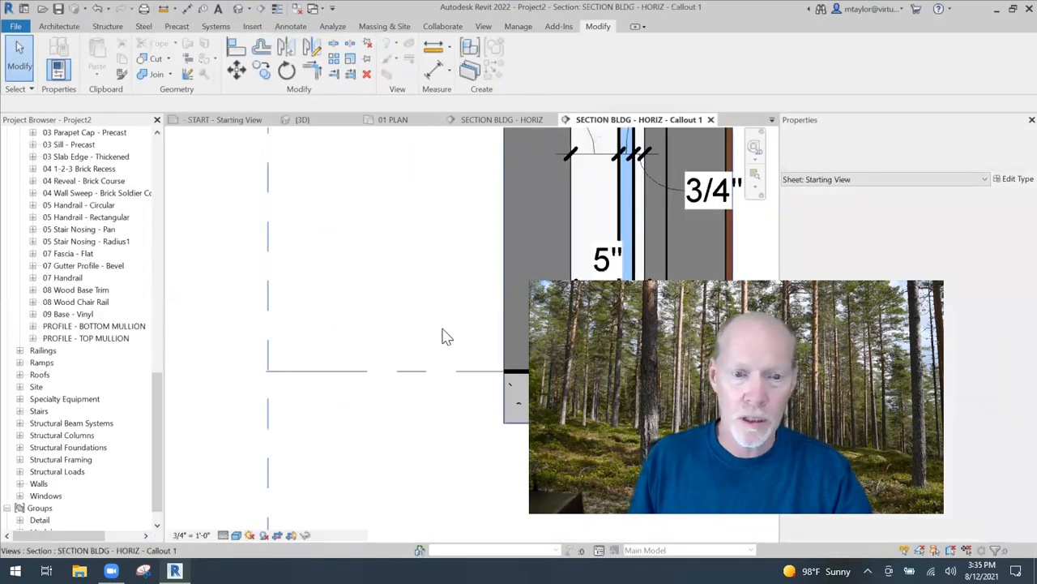
Extend the callout's crop region upward until the curtain wall's top mullion is included in the view.
scroll(436, 294, down, 2)
middle_drag(435, 294, 228, 388)
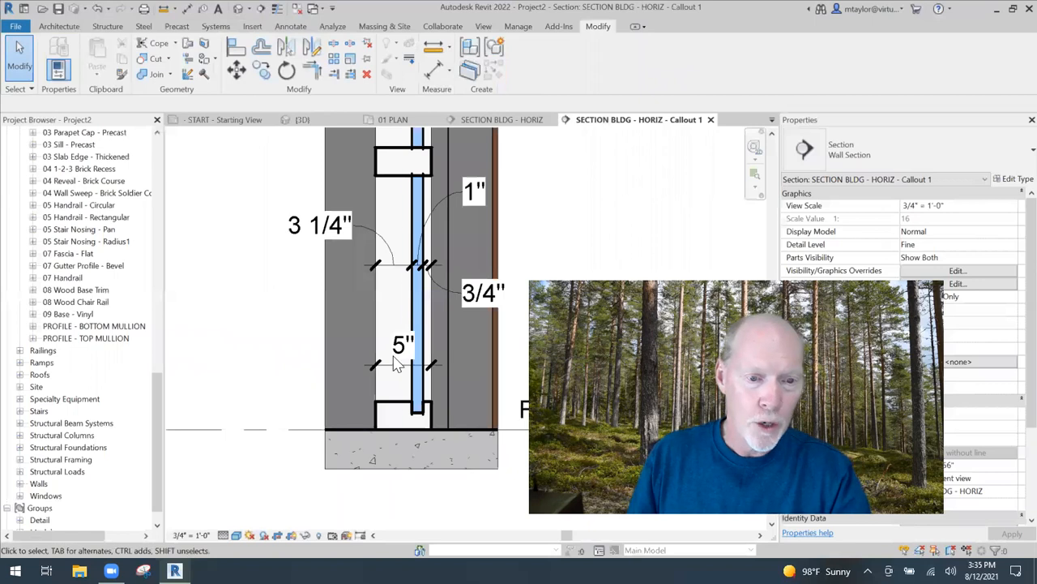
middle_drag(479, 287, 466, 380)
middle_drag(445, 227, 432, 391)
middle_drag(428, 188, 428, 279)
scroll(430, 284, down, 1)
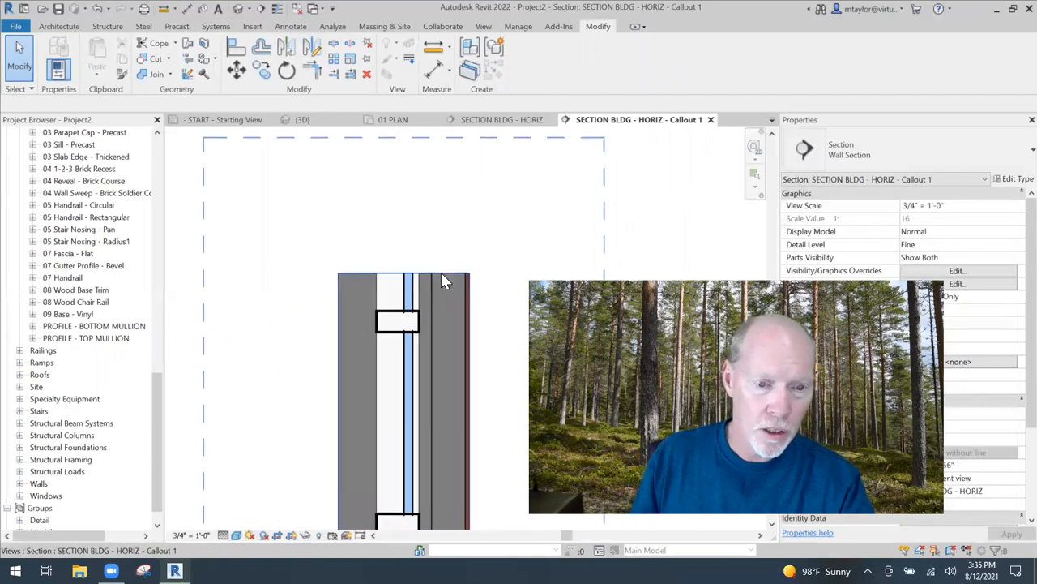
click(394, 273)
drag(403, 270, 510, 191)
middle_drag(520, 258, 506, 395)
drag(395, 336, 491, 219)
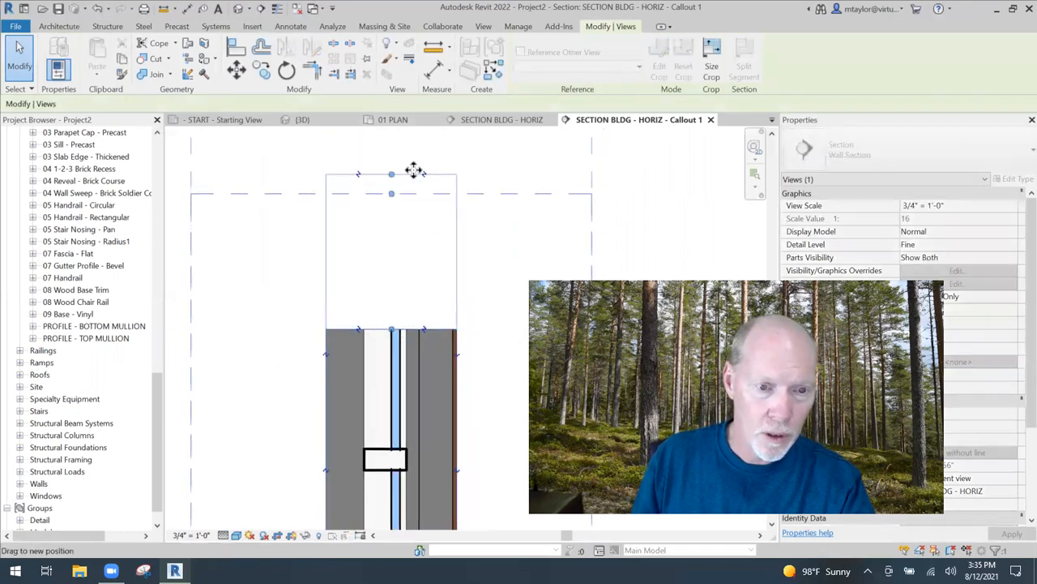
drag(413, 169, 414, 166)
middle_drag(491, 236, 486, 360)
drag(388, 293, 386, 174)
middle_drag(471, 208, 470, 315)
drag(389, 295, 388, 235)
scroll(324, 317, up, 3)
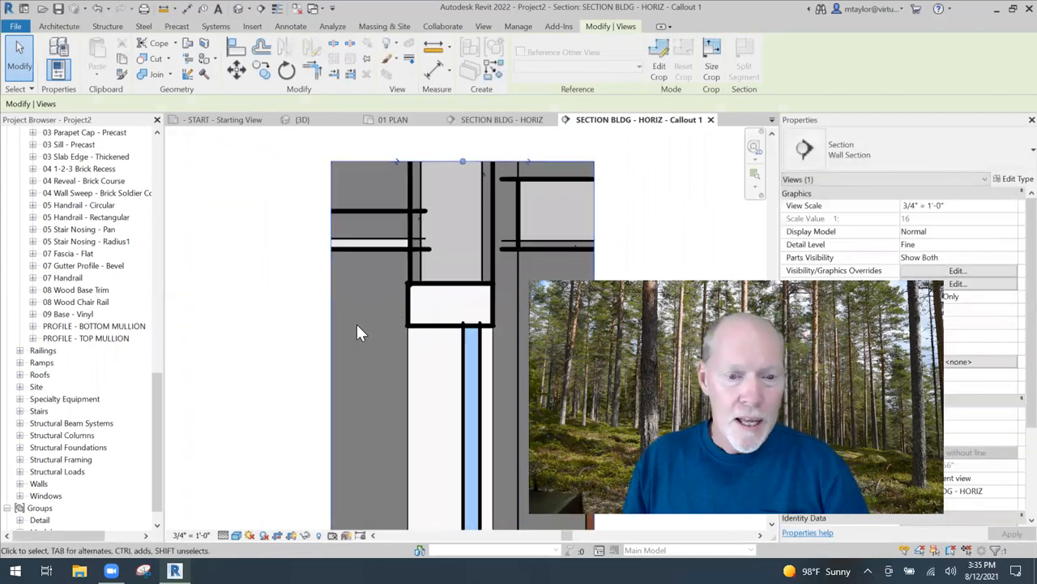
scroll(356, 324, down, 1)
middle_drag(358, 322, 284, 271)
key(Escape)
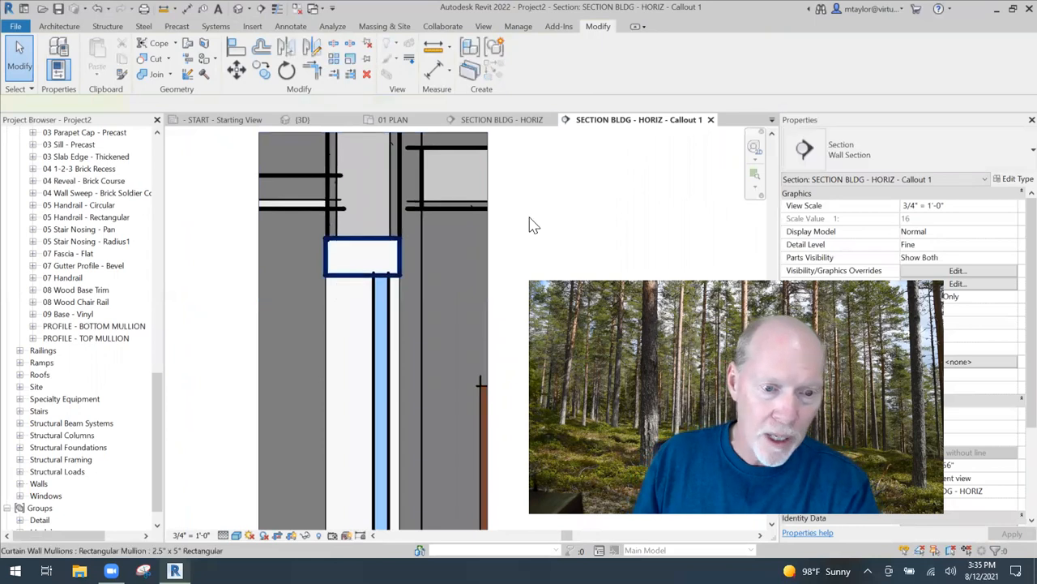
Duplicate the top mullion's 2.5" x 5" Rectangular type as a new type named TOP MULLION.
click(533, 225)
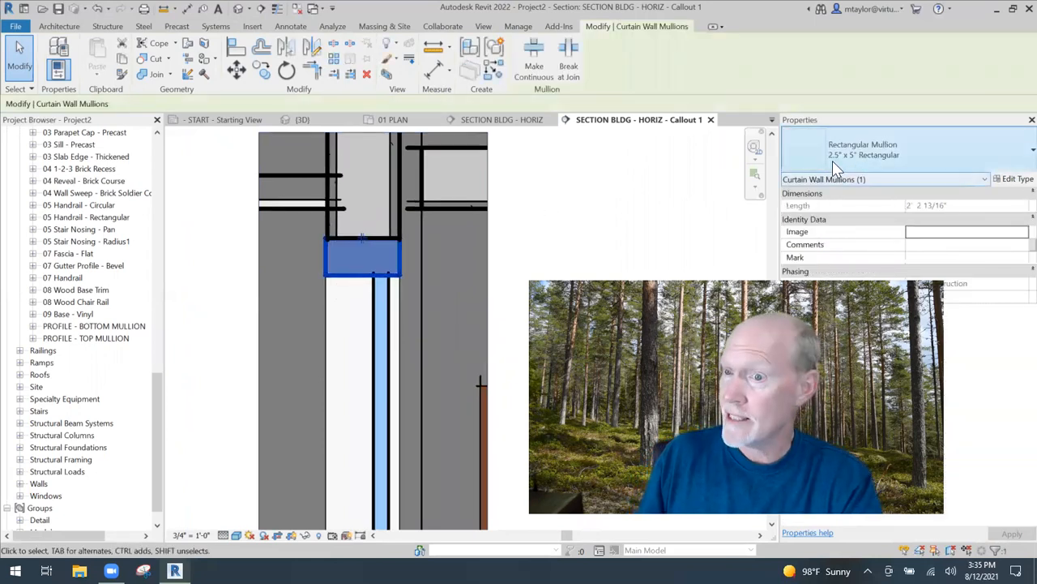
click(1014, 179)
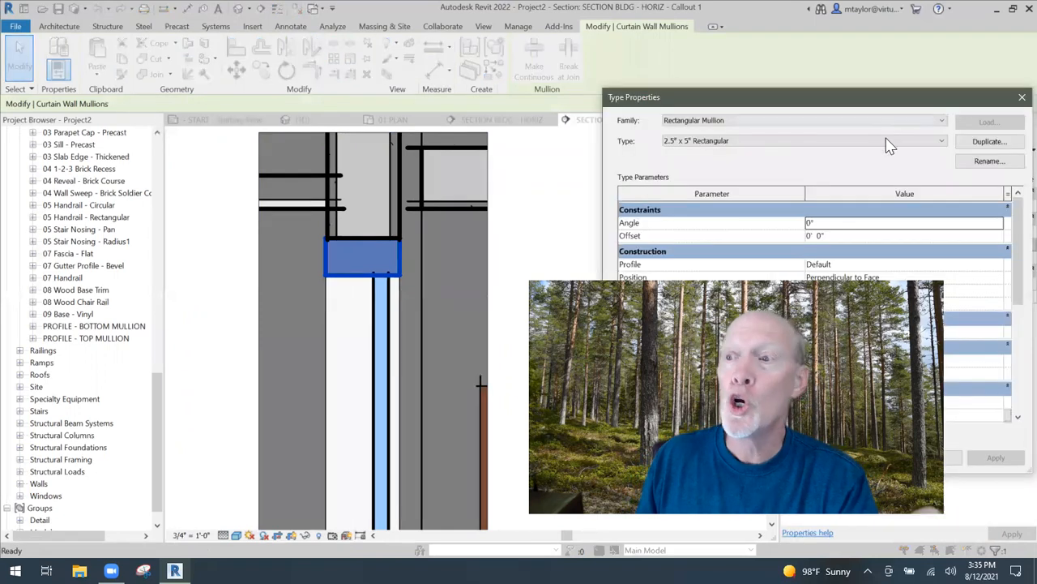
click(990, 141)
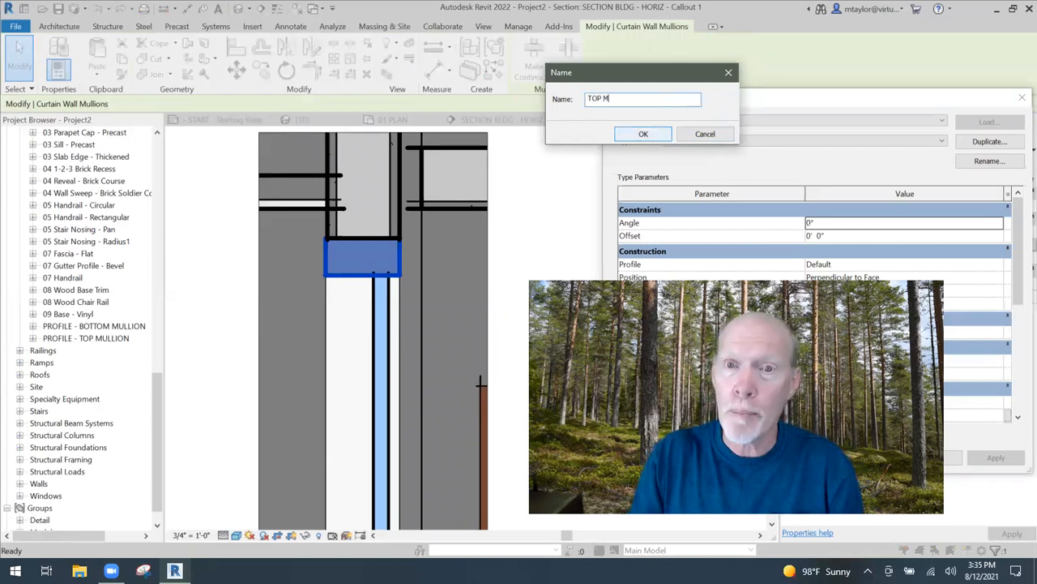
text(N)
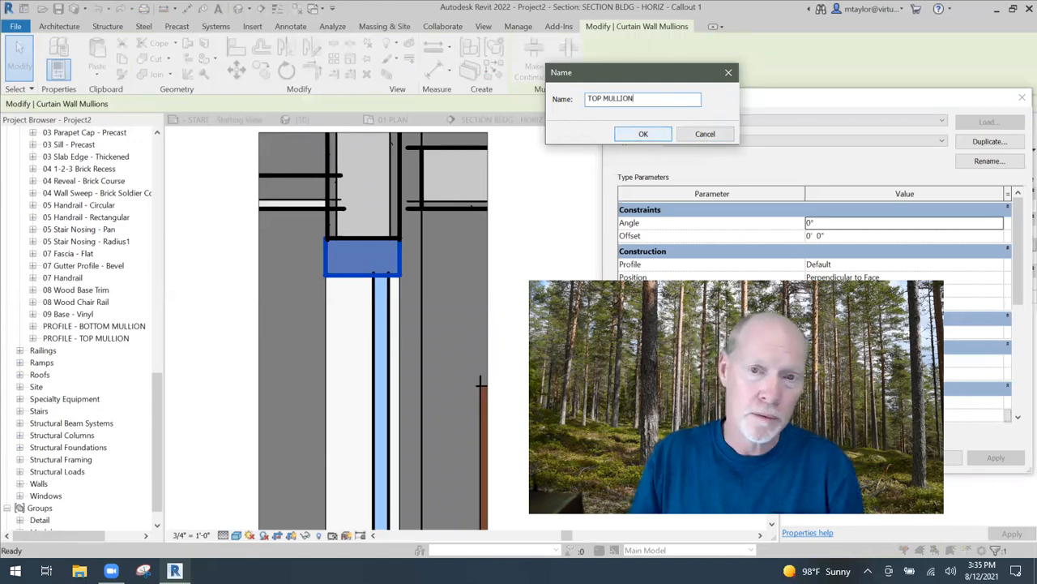
click(658, 134)
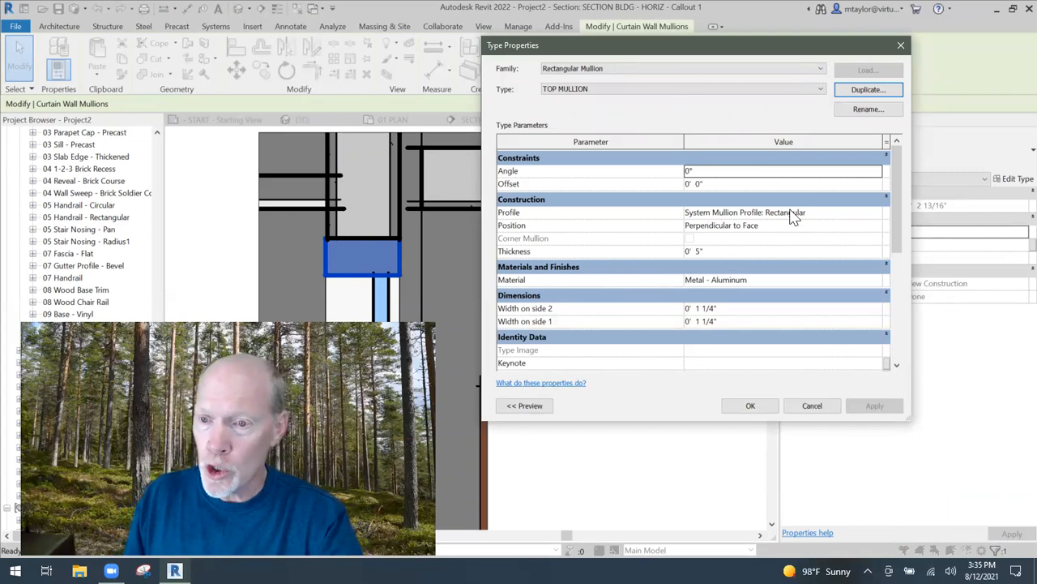
Set the TOP MULLION type's profile to PROFILE - TOP MULLION and its offset to 1.25", and apply the changes.
click(878, 214)
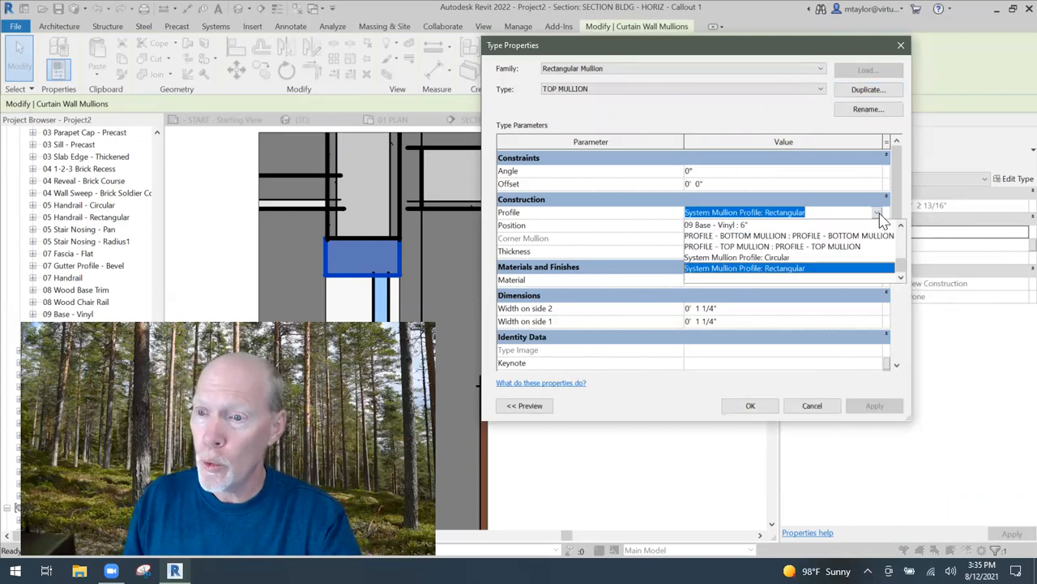
click(767, 245)
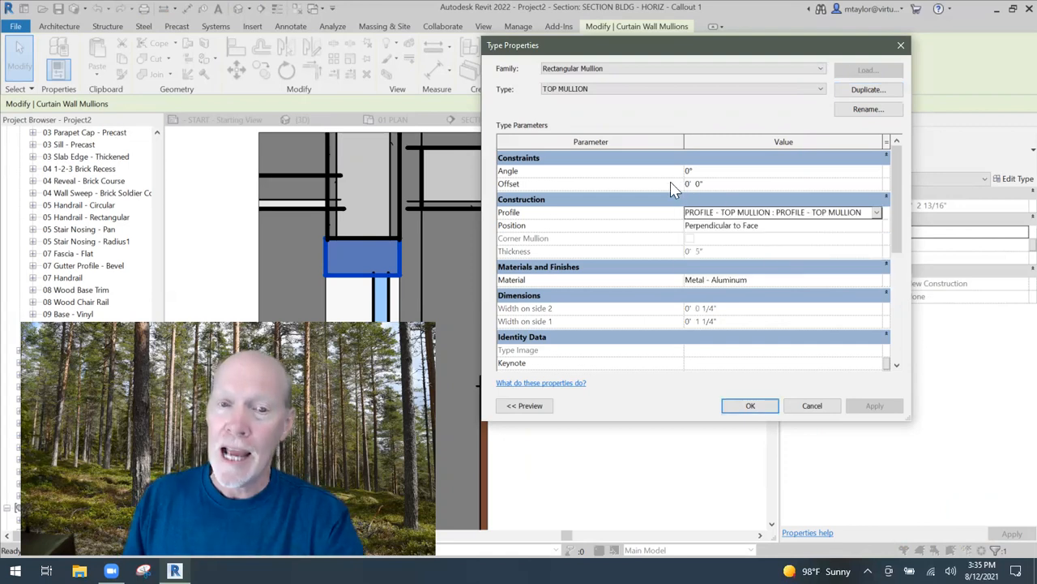
drag(709, 183, 671, 184)
text(1)
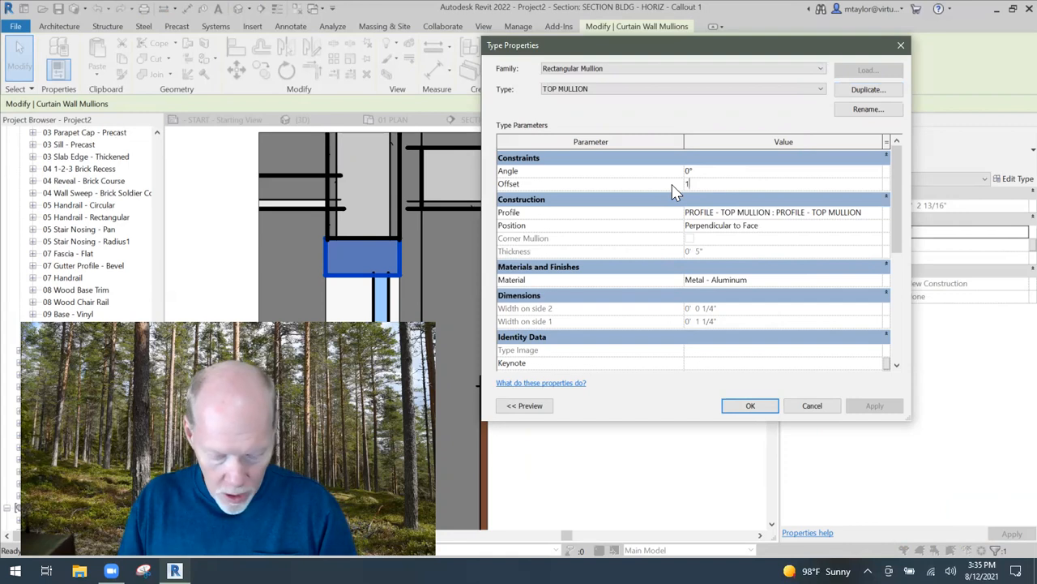
text(")
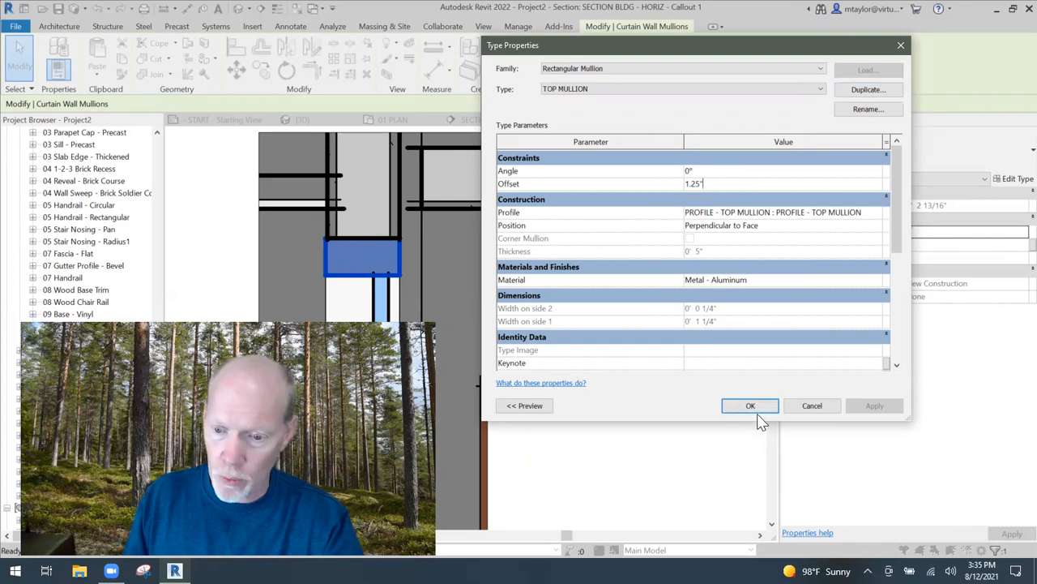
key(Return)
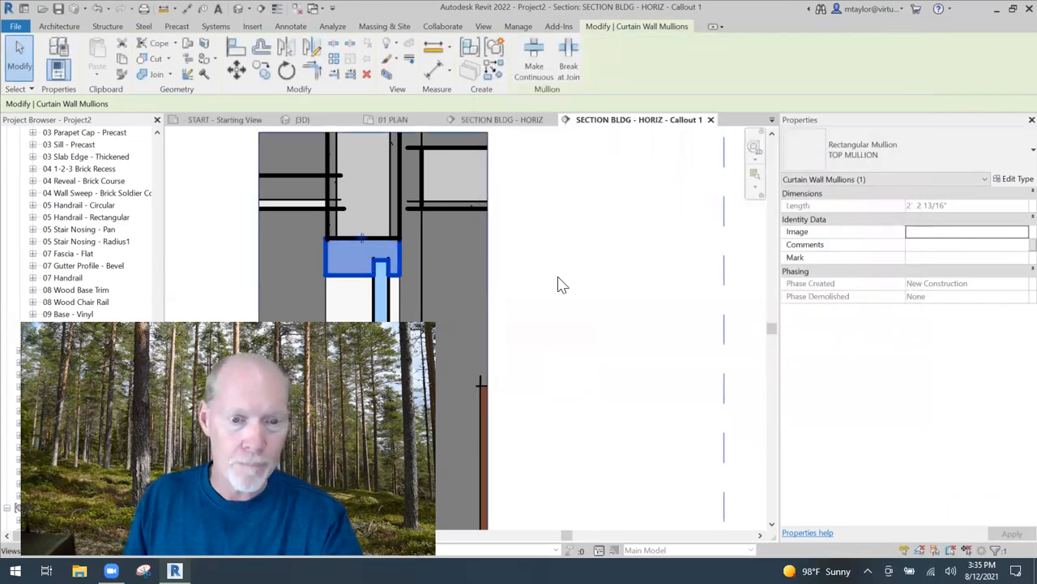
scroll(543, 293, down, 1)
scroll(543, 292, down, 1)
middle_drag(587, 300, 666, 285)
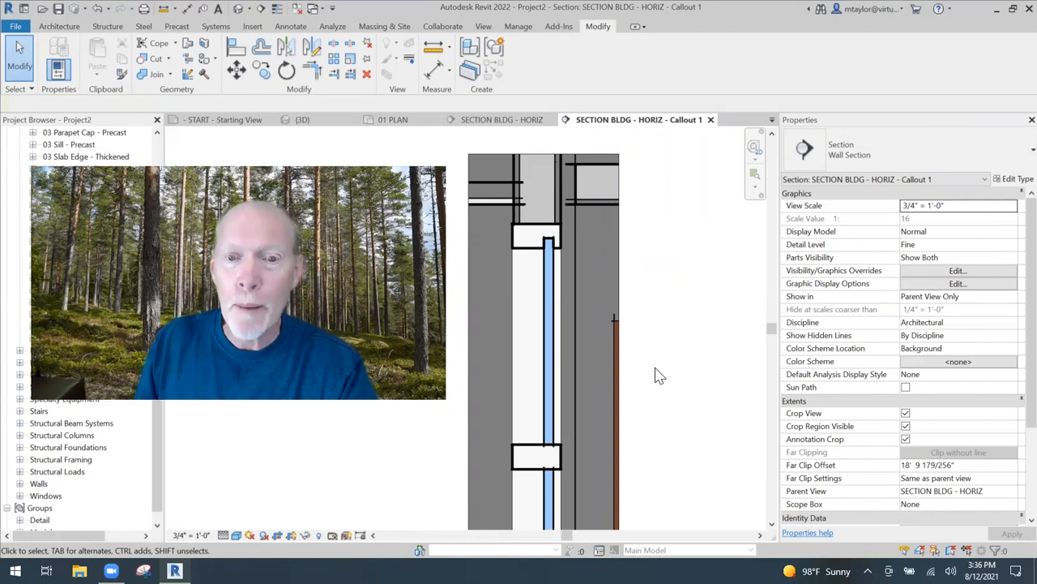
Open the PROFILE - TOP MULLION family from the project's profile families for editing.
scroll(657, 363, down, 1)
middle_drag(660, 335, 664, 366)
click(546, 369)
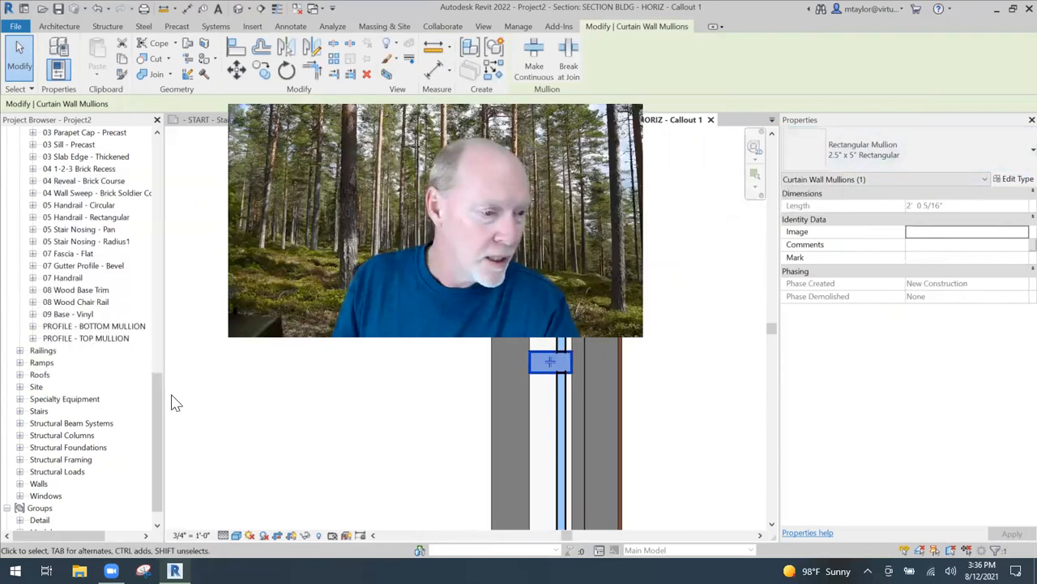
click(89, 338)
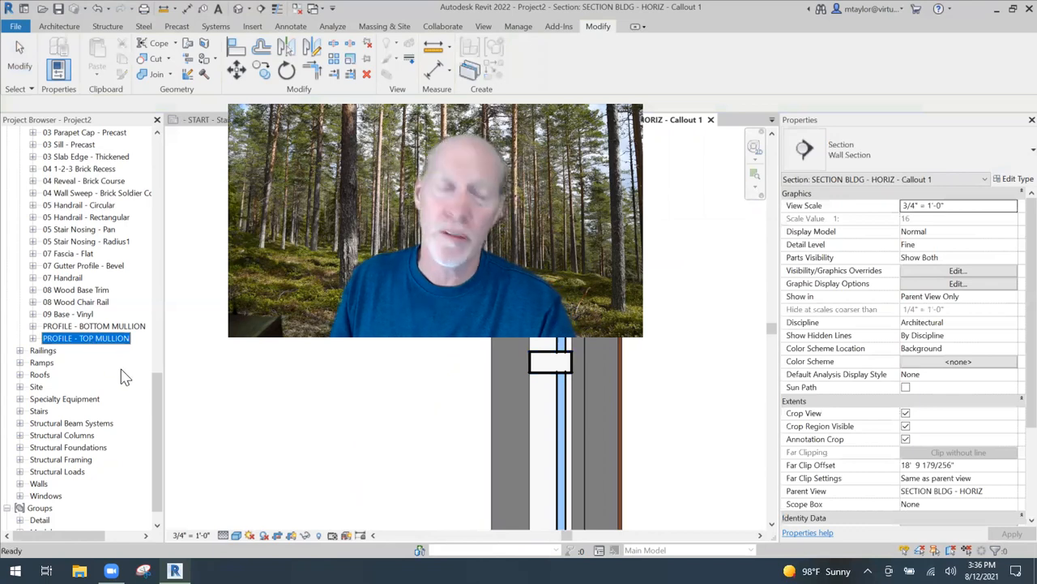
right_click(87, 340)
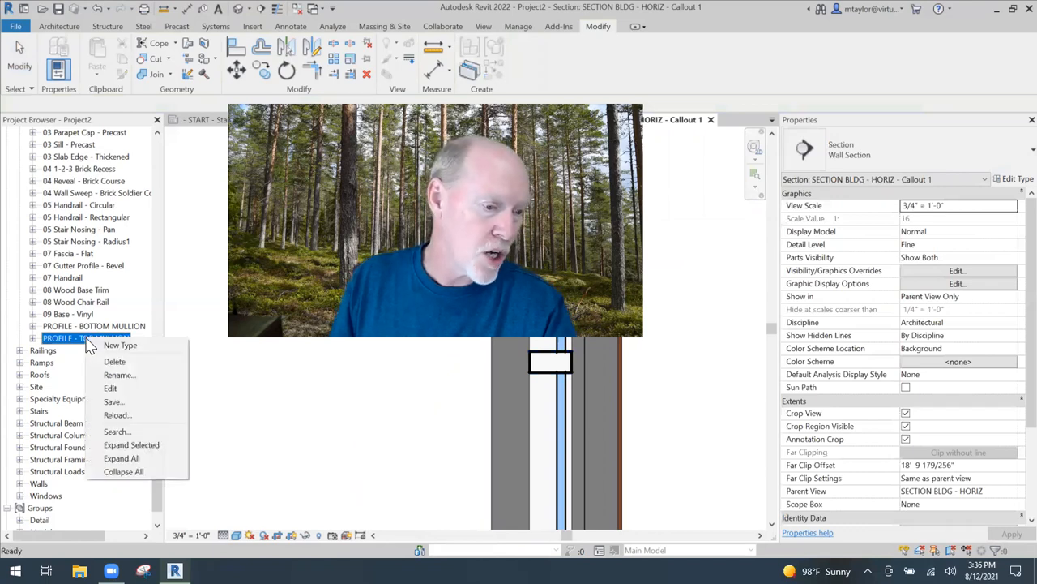
click(112, 389)
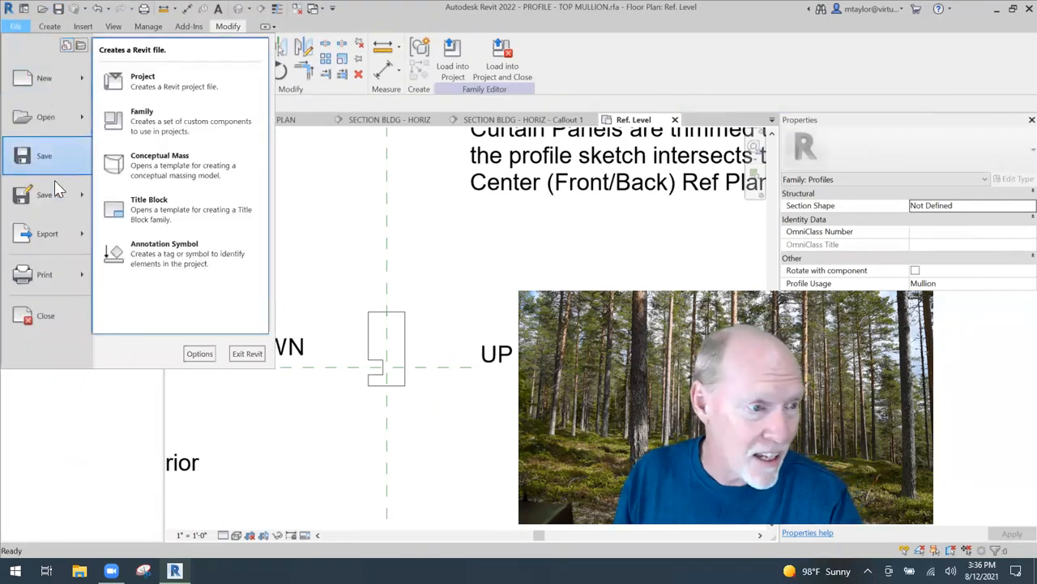
Save the open top mullion family as a new family file named PROFILE - MIDDLE MULLION.rfa.
mouse_move(53, 193)
click(158, 186)
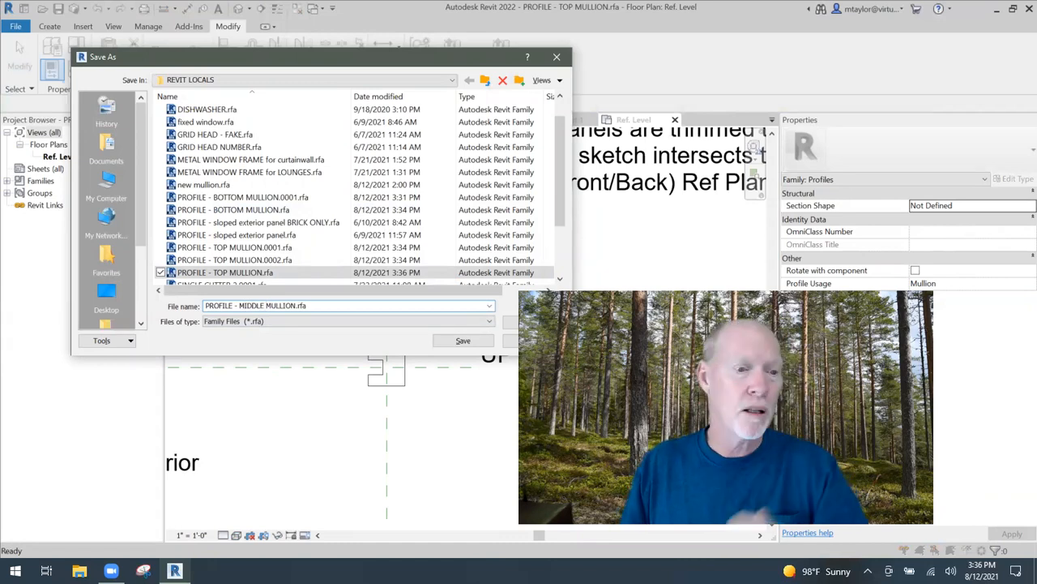
click(462, 342)
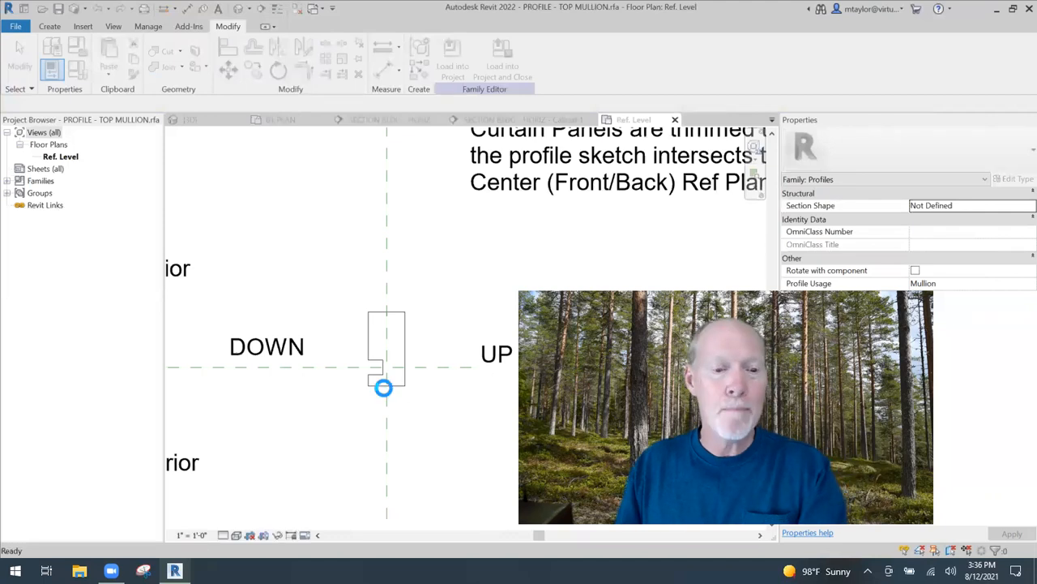
Mirror the three notch lines about the vertical reference plane to copy the notch onto the profile's opposite side.
middle_drag(412, 430, 405, 387)
scroll(403, 379, up, 3)
scroll(406, 379, up, 1)
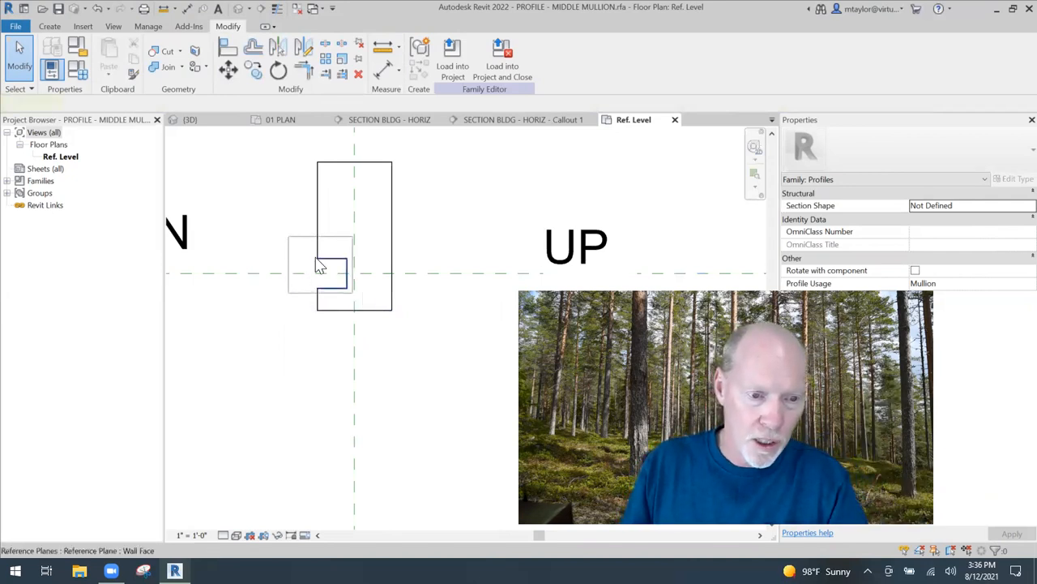
click(322, 287)
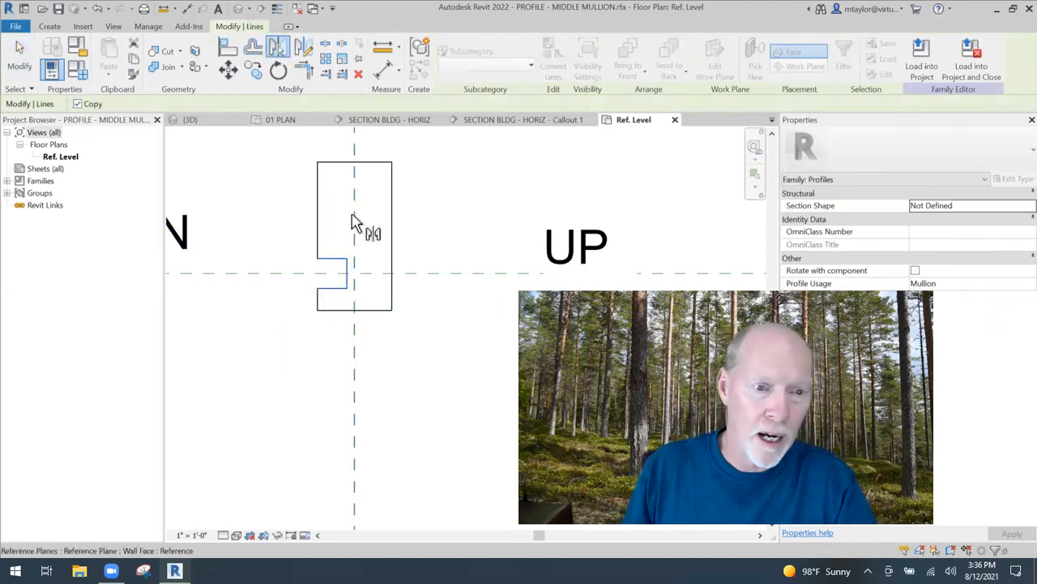
click(355, 328)
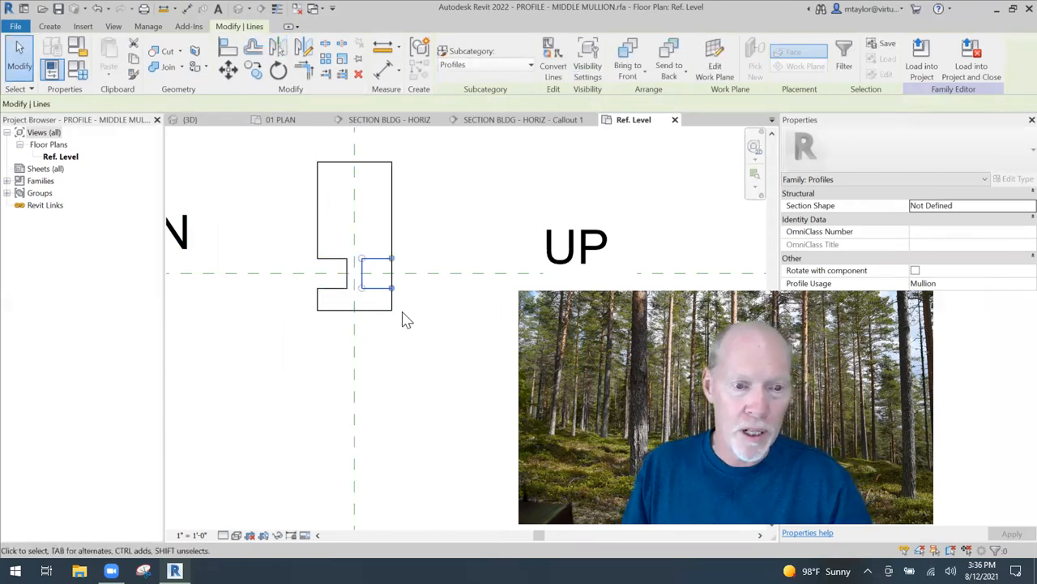
scroll(405, 310, up, 2)
click(431, 298)
scroll(431, 300, down, 1)
middle_drag(447, 357, 453, 398)
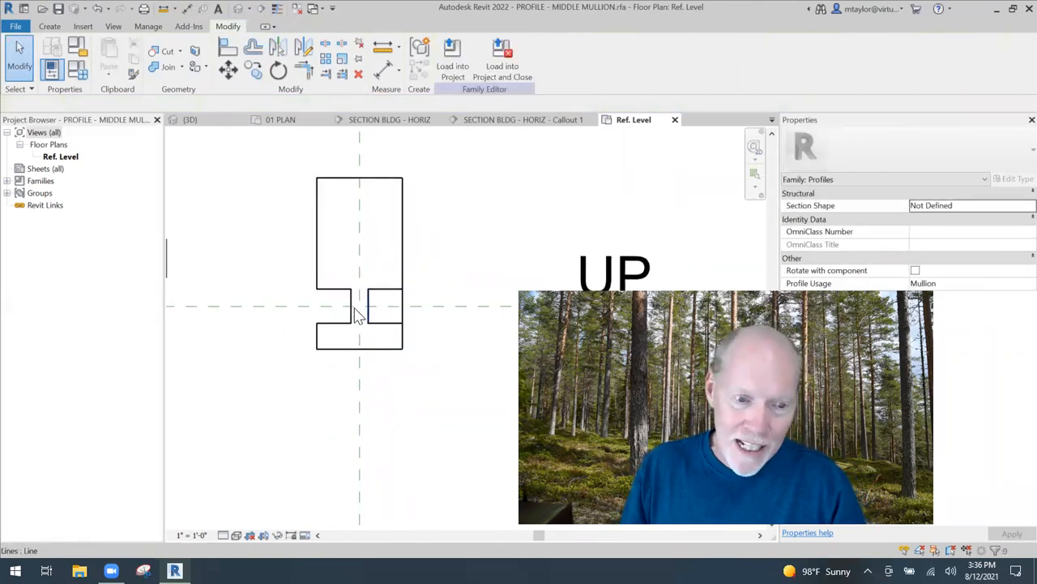
Split the profile's right edge at the mirrored notch and trim it to the notch lines to form a closed outline.
key(s)
key(l)
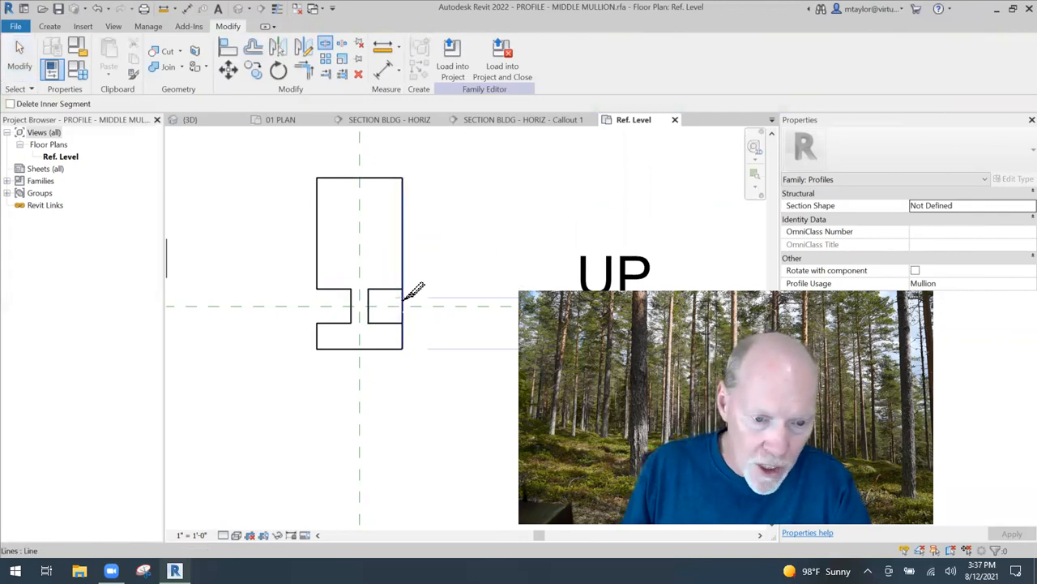
key(t)
key(r)
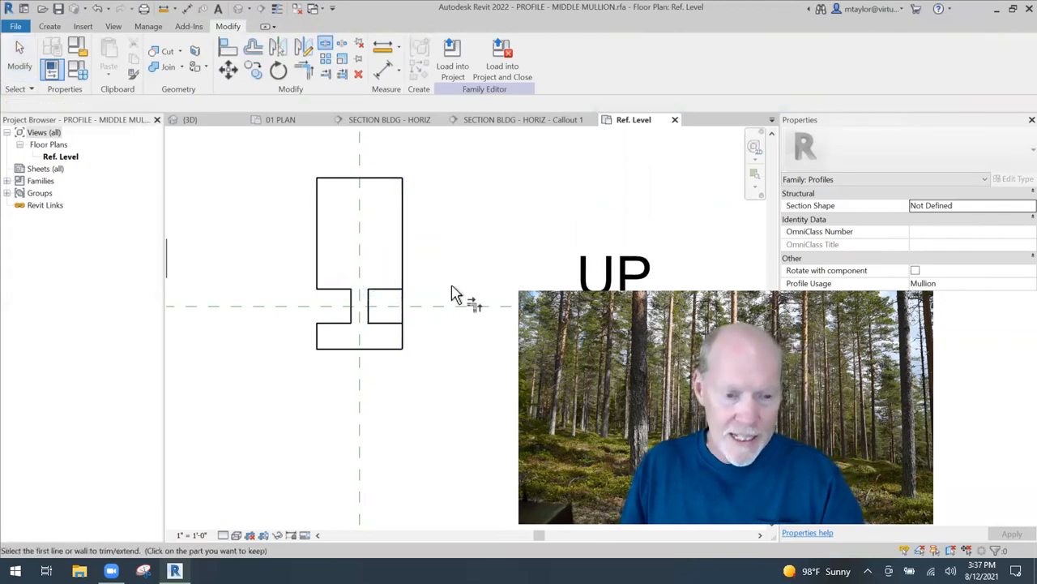
click(402, 265)
click(382, 325)
click(402, 335)
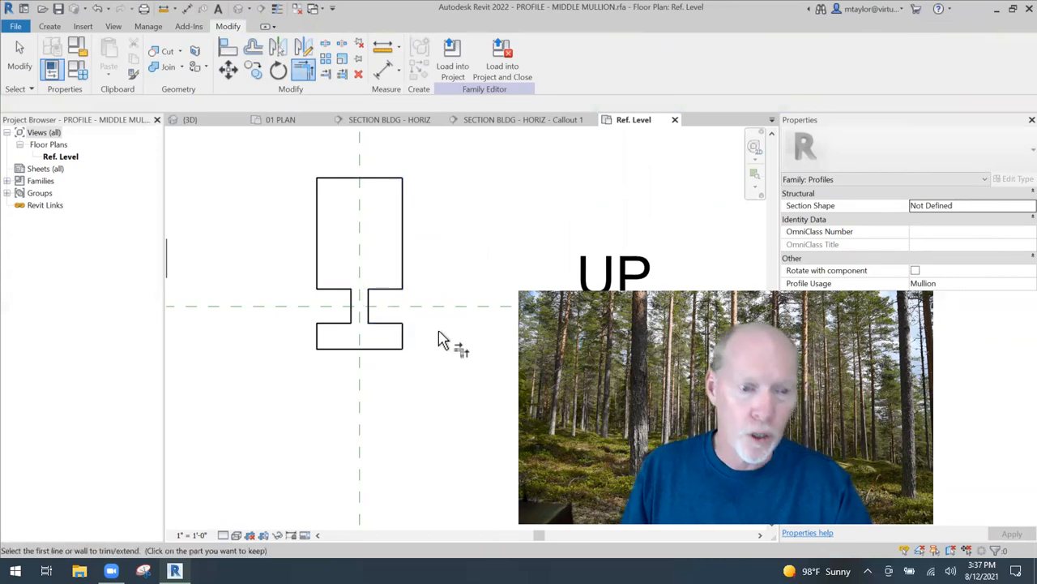
scroll(437, 341, down, 1)
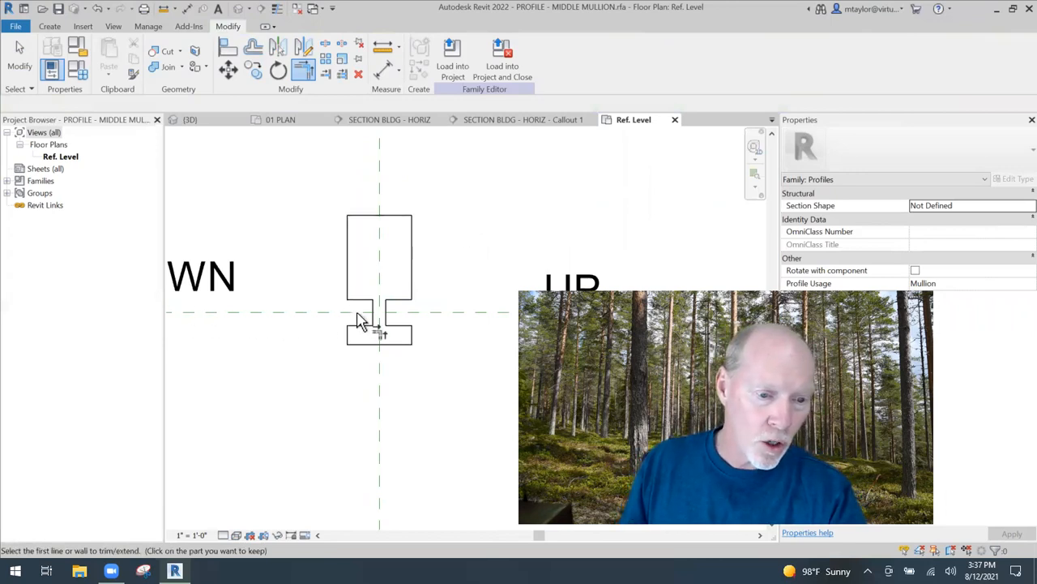
key(t)
key(r)
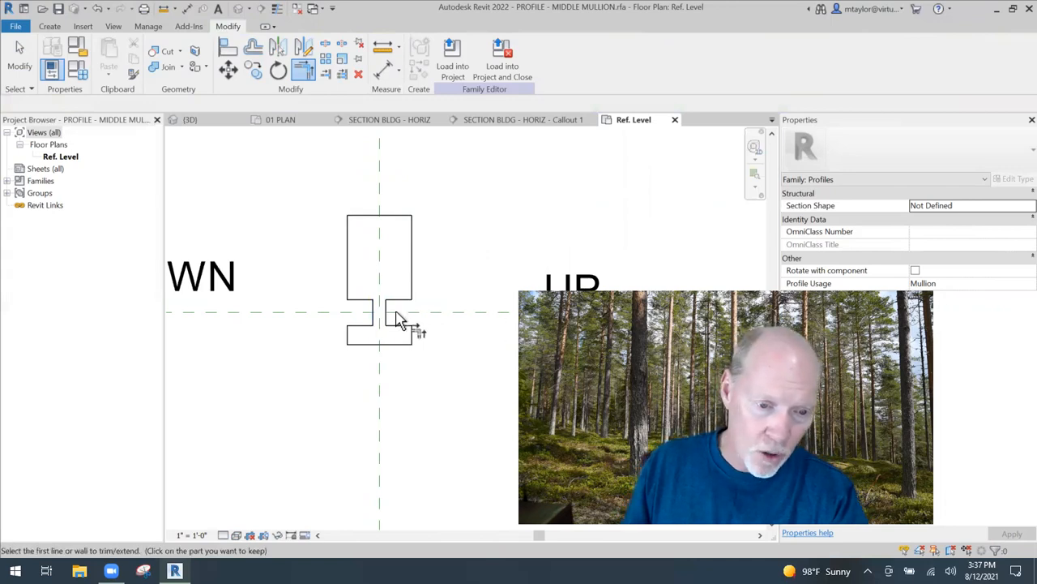
Save the middle mullion family and load it into the project, with the SECTION BLDG - HORIZ - Callout 1 view open.
click(59, 10)
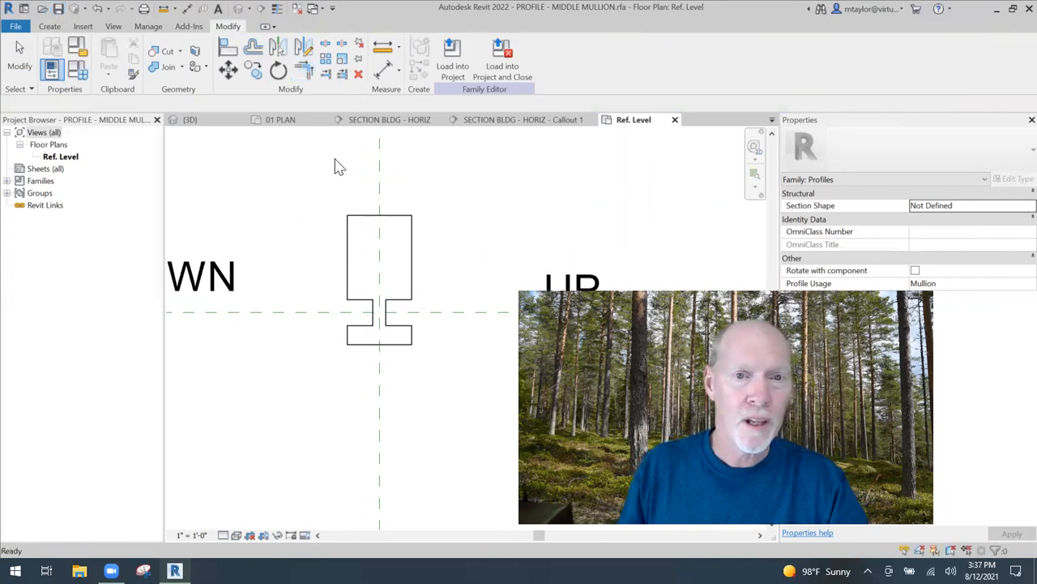
click(452, 70)
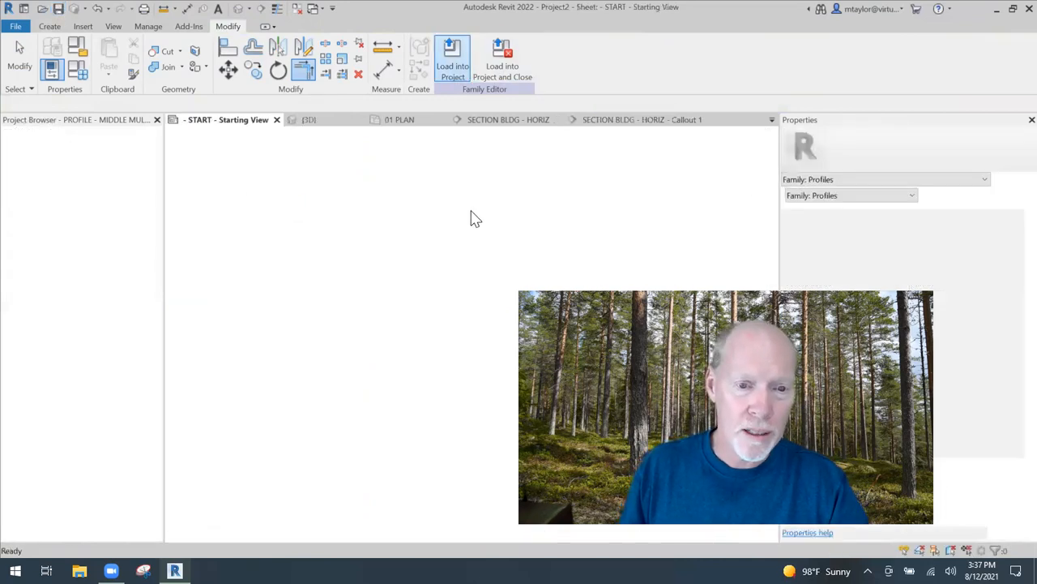
click(609, 120)
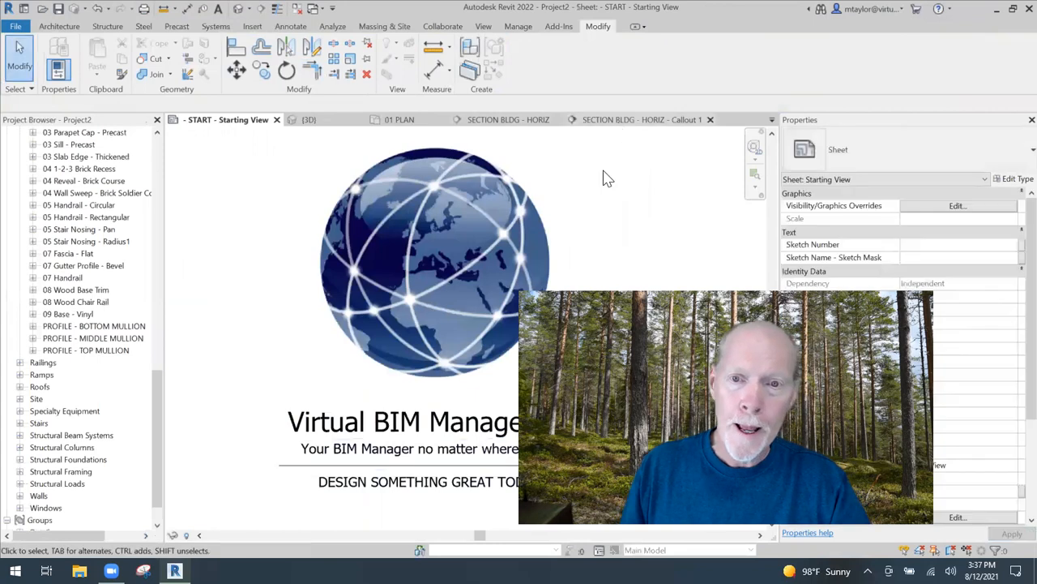
middle_drag(693, 237, 482, 256)
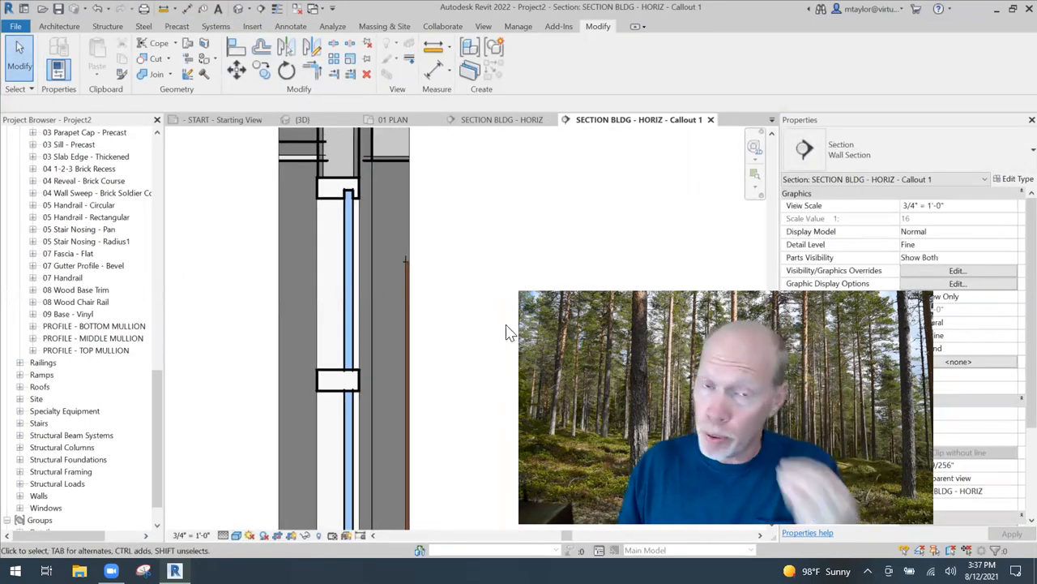
Duplicate the upper intermediate mullion's 2.5" x 5" Rectangular type as a new type named MIDDLE MULLION.
middle_drag(456, 389, 451, 352)
click(329, 345)
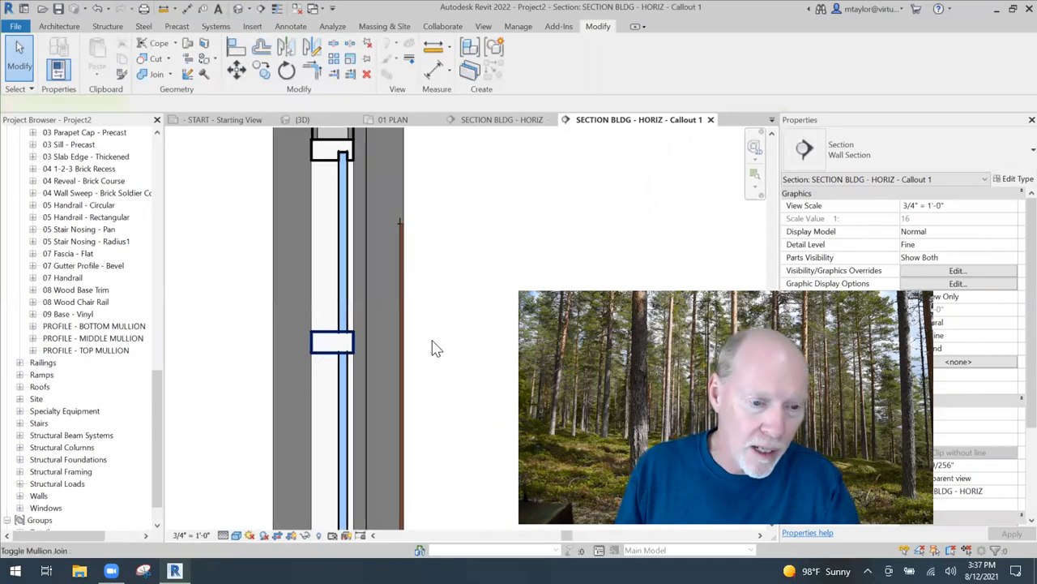
click(1005, 180)
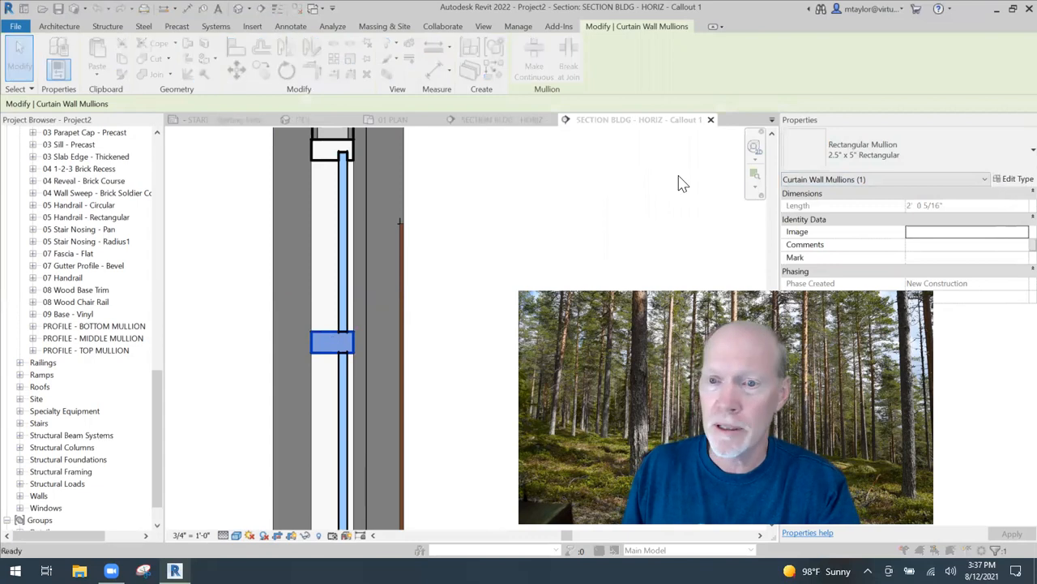
click(867, 90)
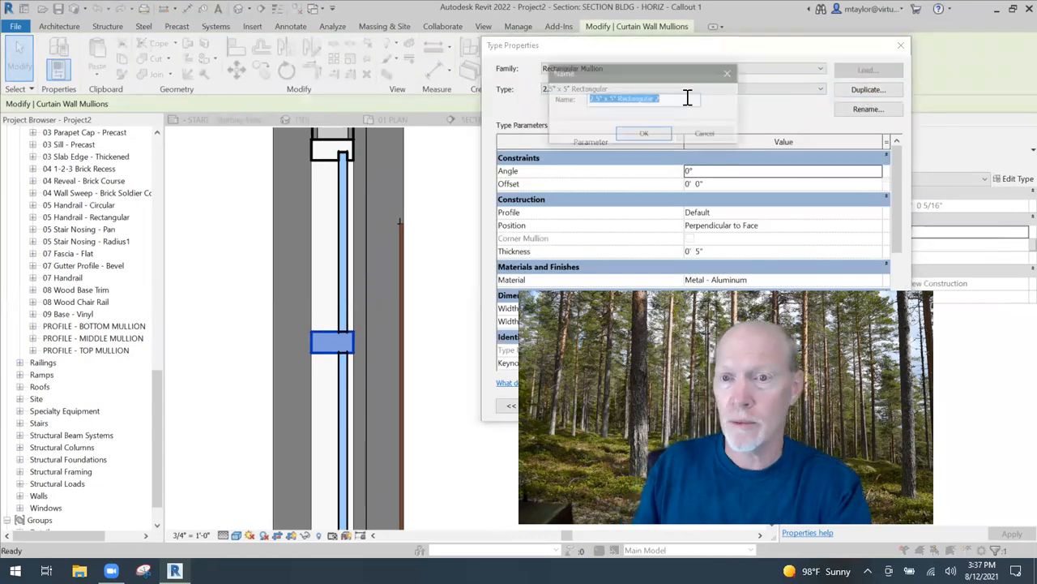
text(MIDDLE MULLION)
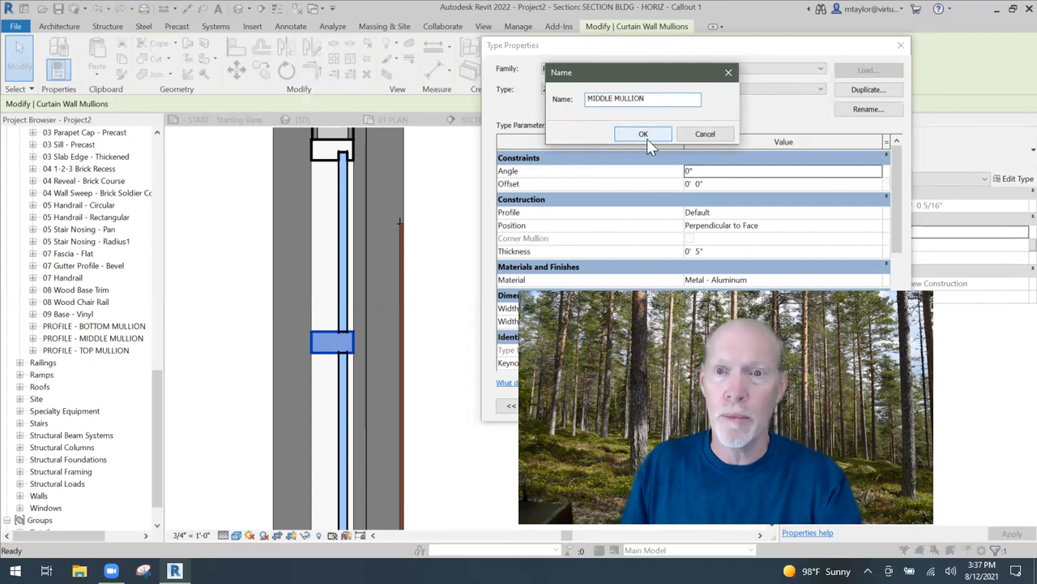
click(643, 135)
Set the MIDDLE MULLION type's profile to PROFILE - MIDDLE MULLION and its offset to 1.25", and apply the changes.
click(882, 213)
click(877, 212)
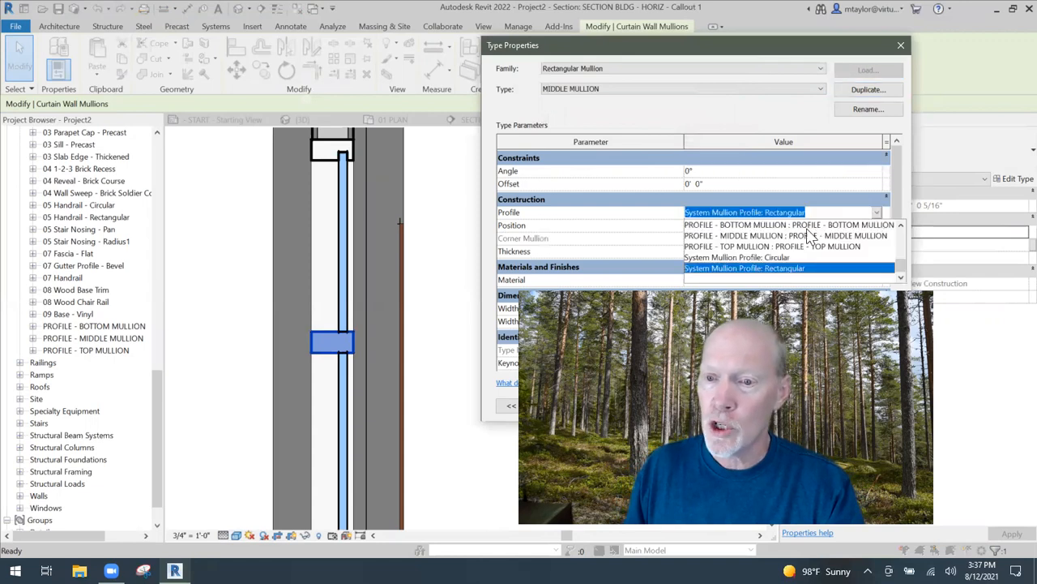
click(730, 235)
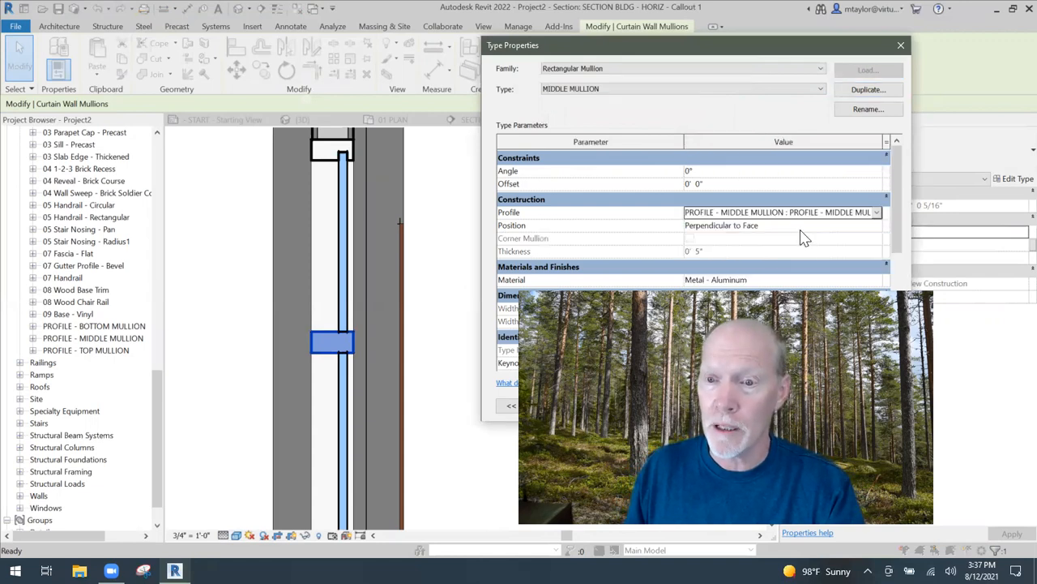
click(721, 184)
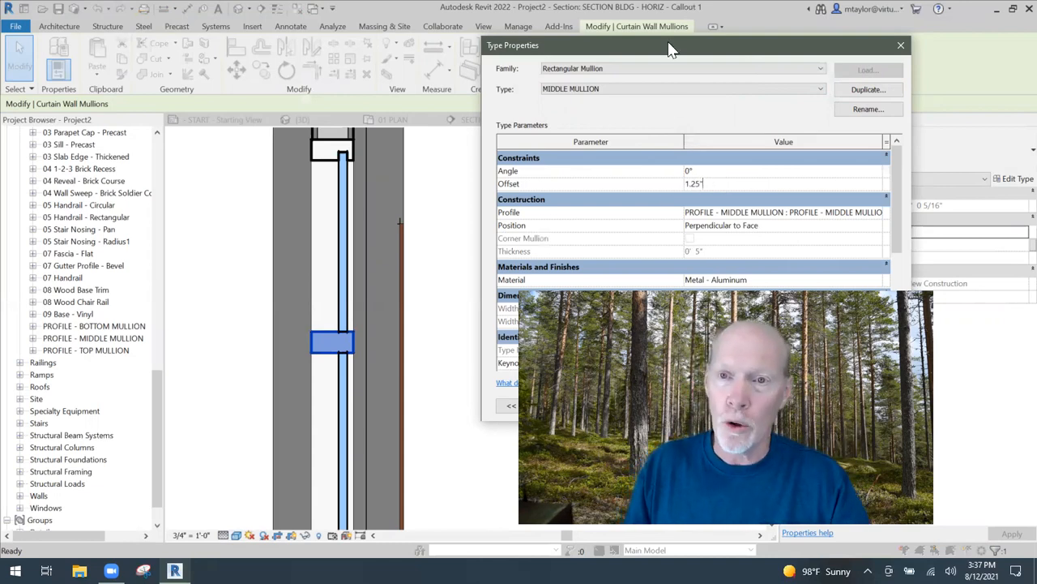
drag(669, 50, 248, 48)
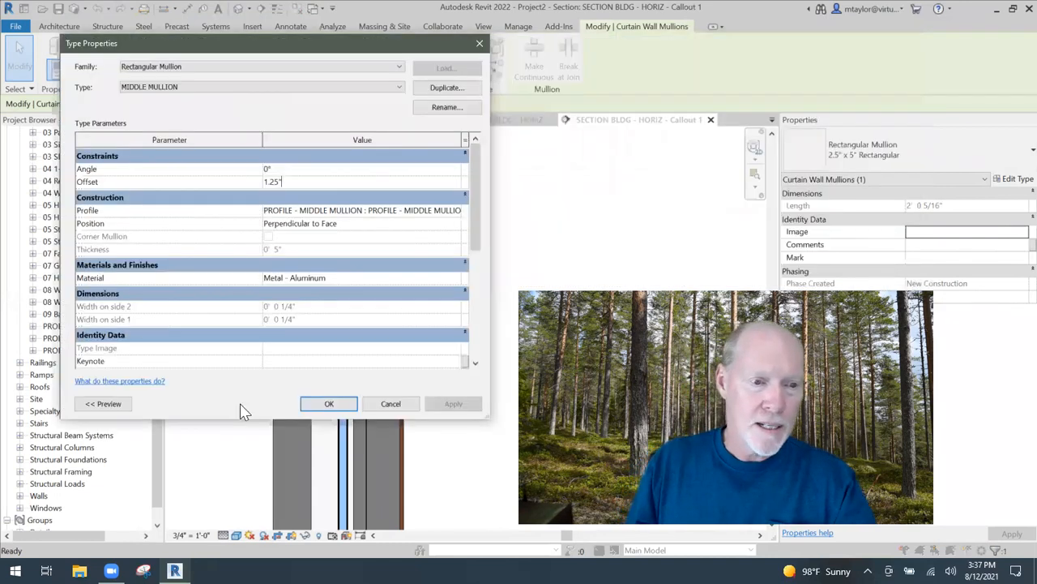
click(329, 403)
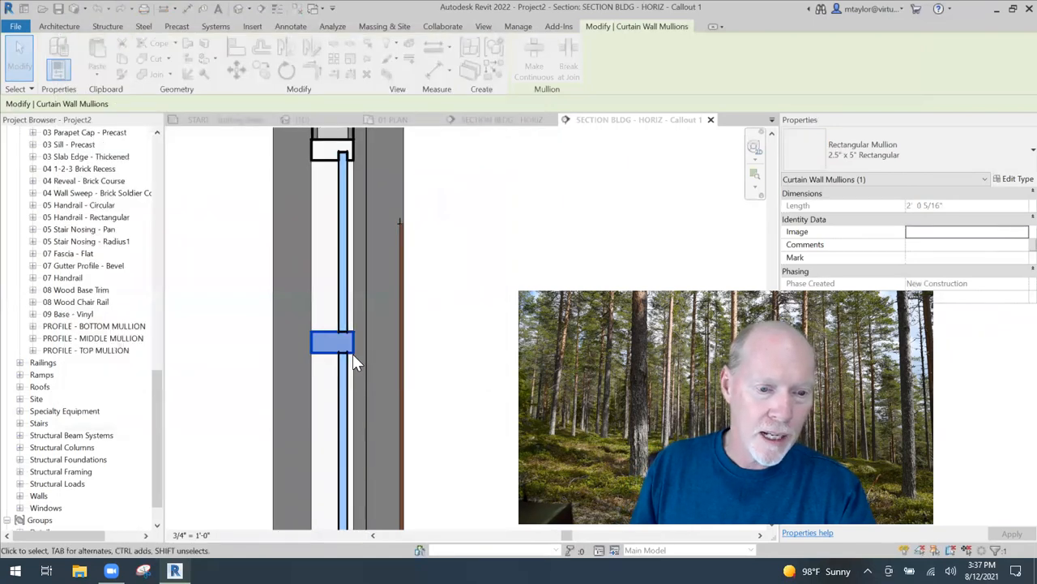
click(444, 367)
Match the type of the two remaining intermediate mullions in the section to the MIDDLE MULLION above them.
scroll(444, 367, down, 1)
middle_drag(443, 364, 432, 267)
scroll(425, 300, down, 1)
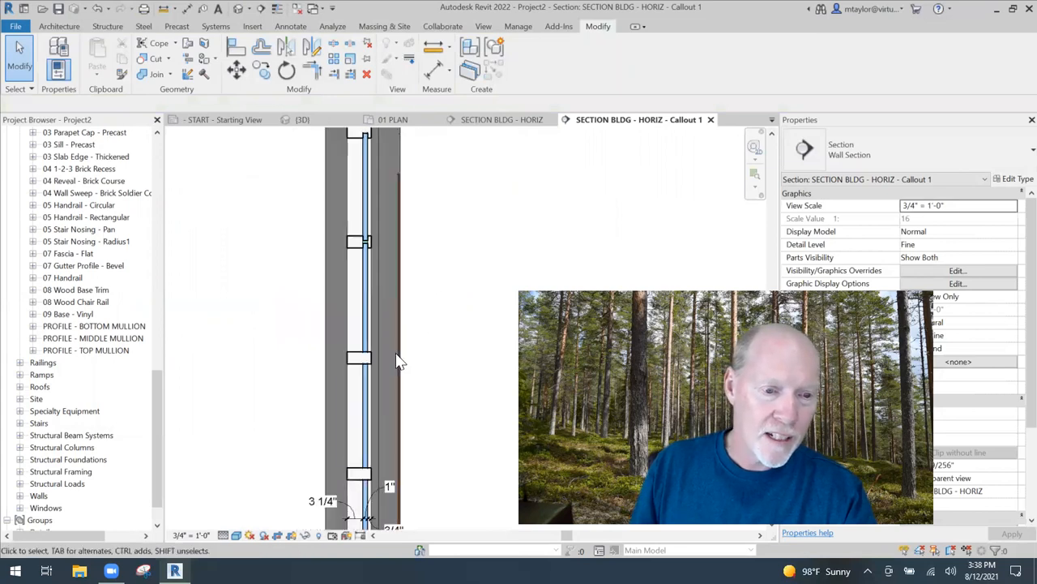
click(120, 77)
click(351, 245)
middle_drag(436, 359, 441, 242)
click(356, 359)
scroll(471, 328, down, 1)
key(Escape)
middle_drag(478, 262, 442, 339)
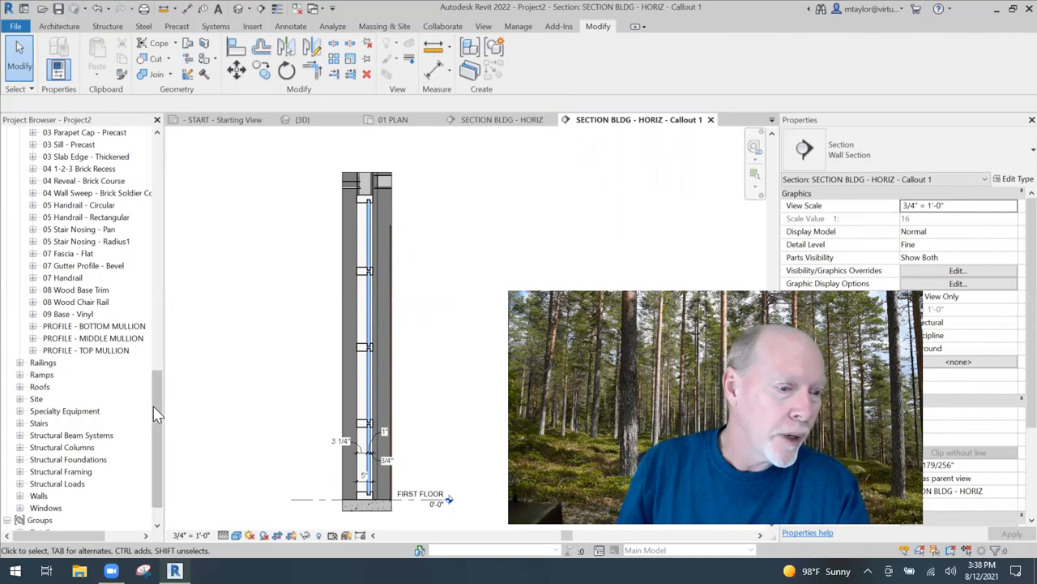
Open the type properties of the Storefront - Fixed Number Vert curtain wall type from the project's wall families.
drag(154, 385, 162, 497)
click(20, 459)
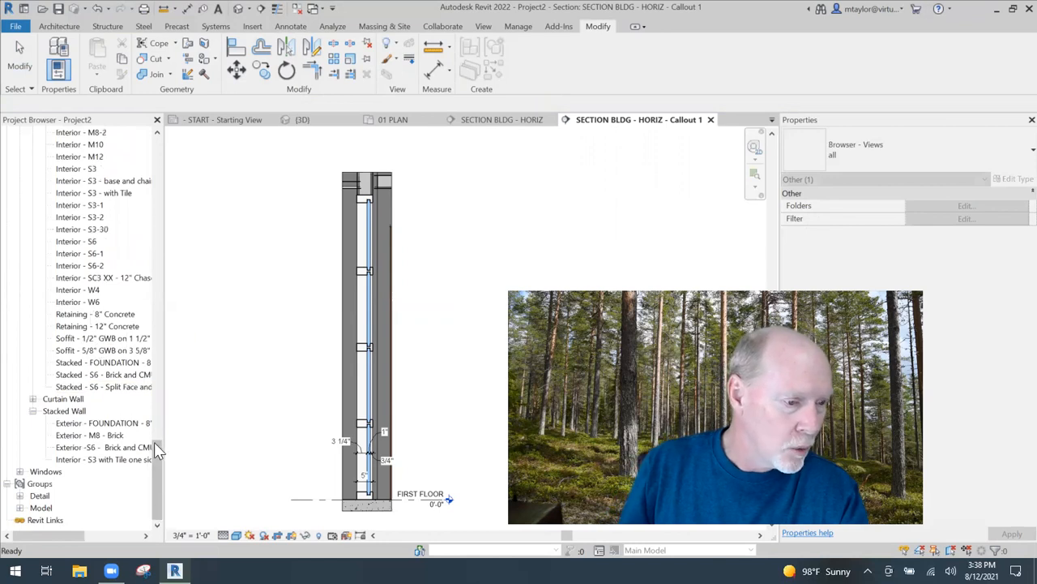
click(32, 399)
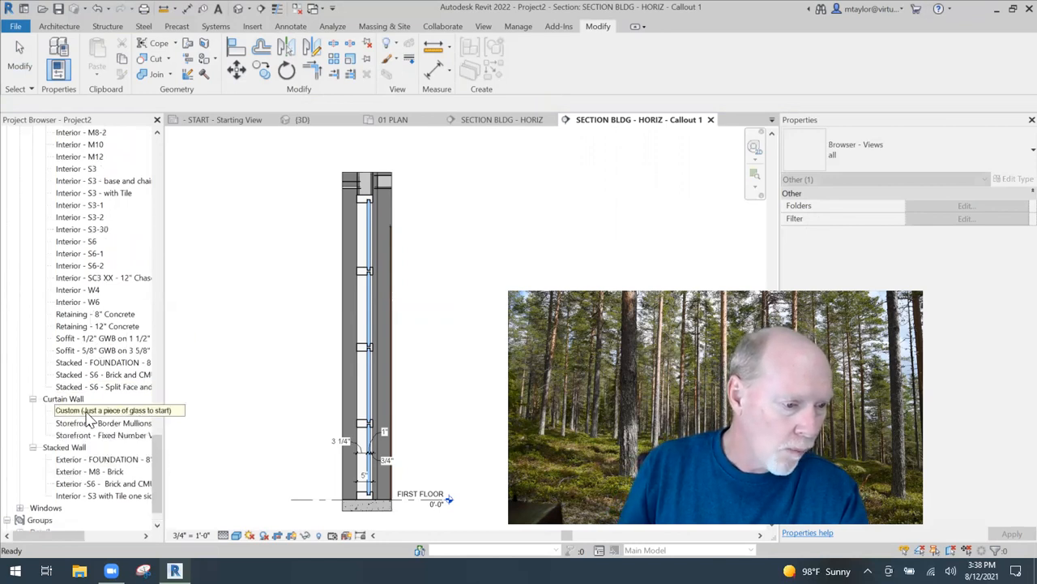
click(109, 435)
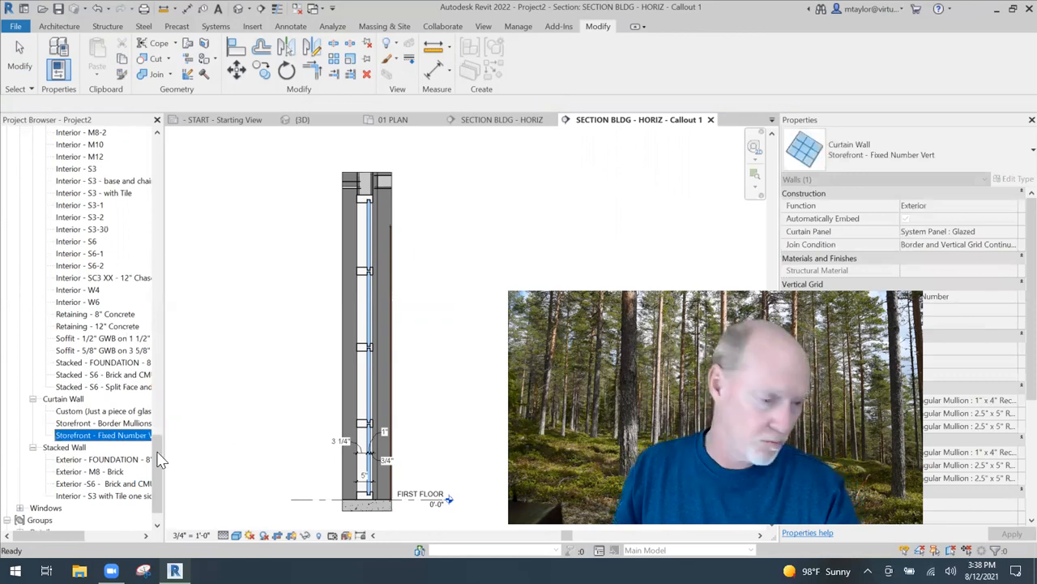
double_click(91, 435)
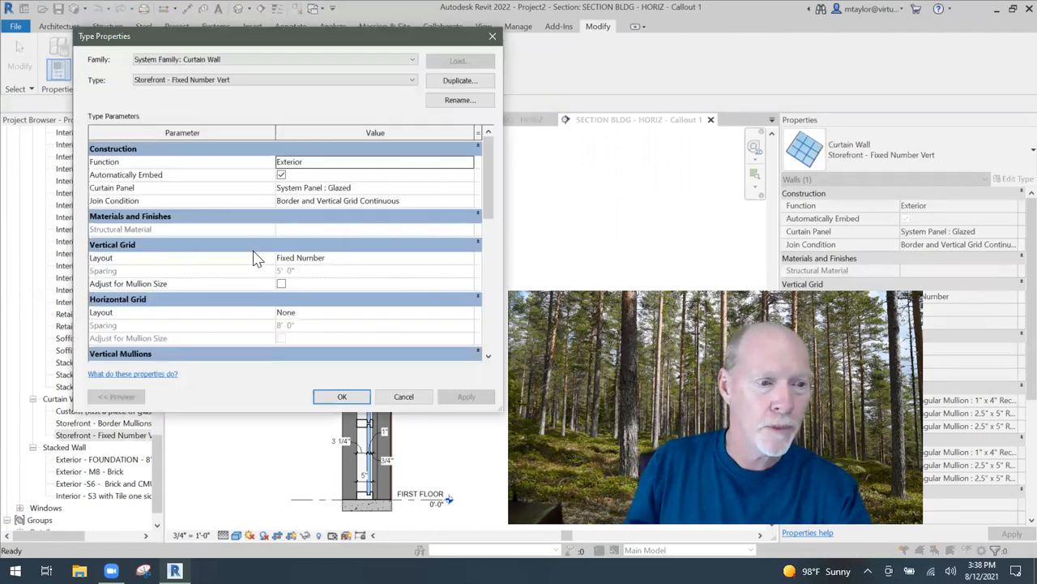
Set the curtain wall type's vertical mullion Interior Type to Rectangular Mullion : MIDDLE MULLION.
drag(488, 212, 477, 263)
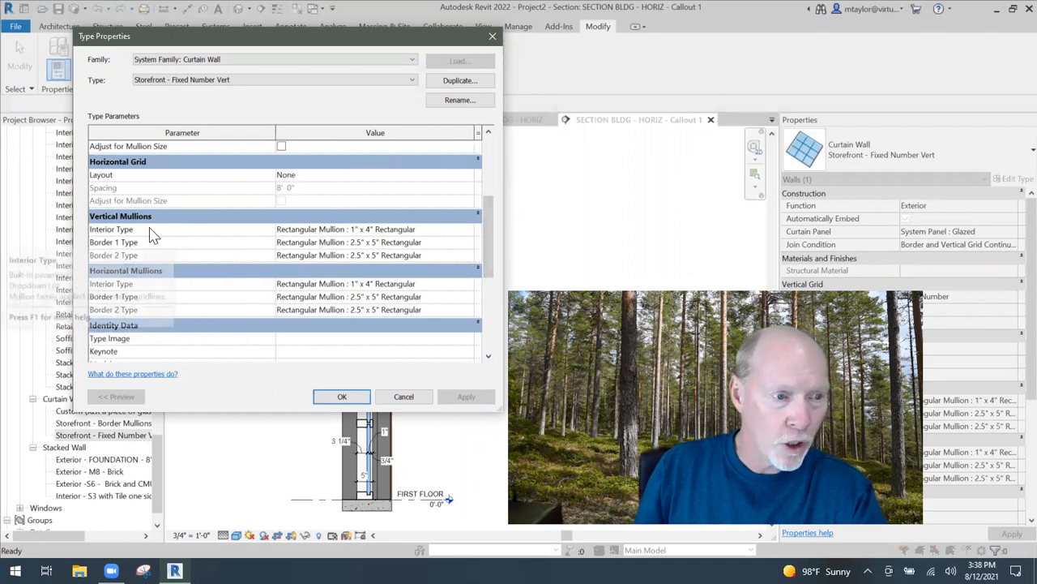
click(468, 233)
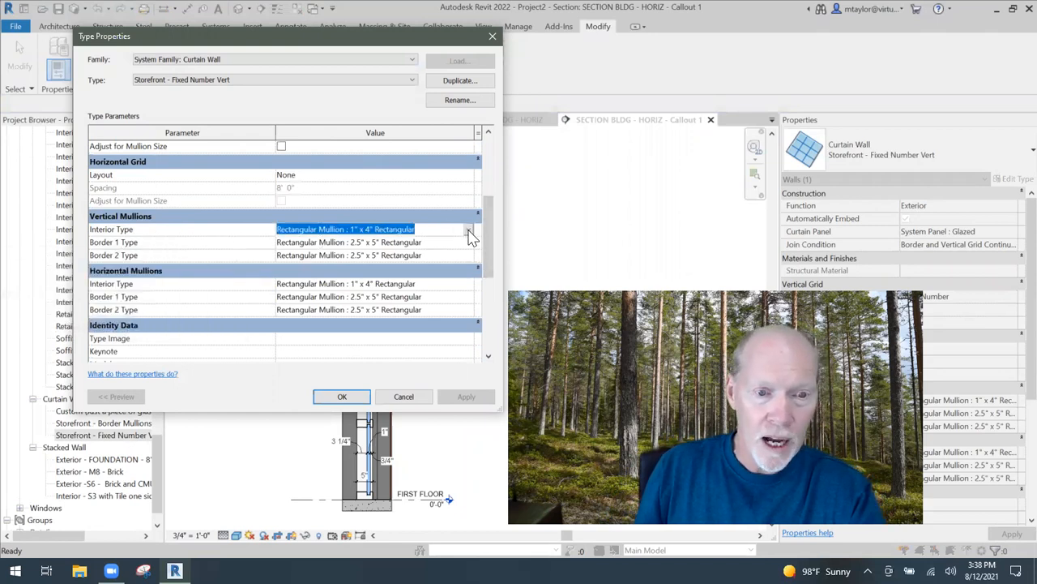
click(469, 234)
scroll(417, 274, down, 1)
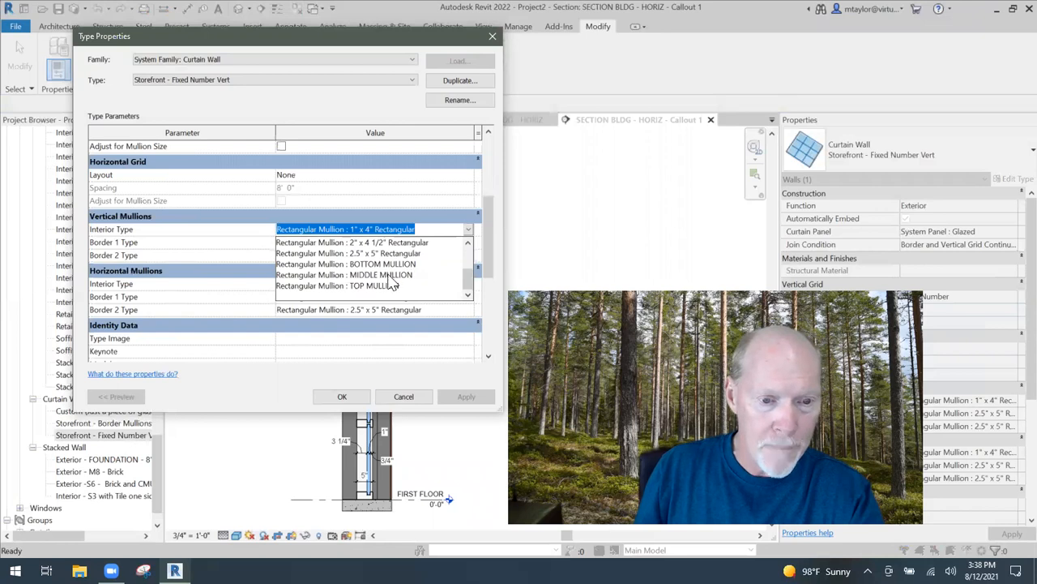
click(391, 275)
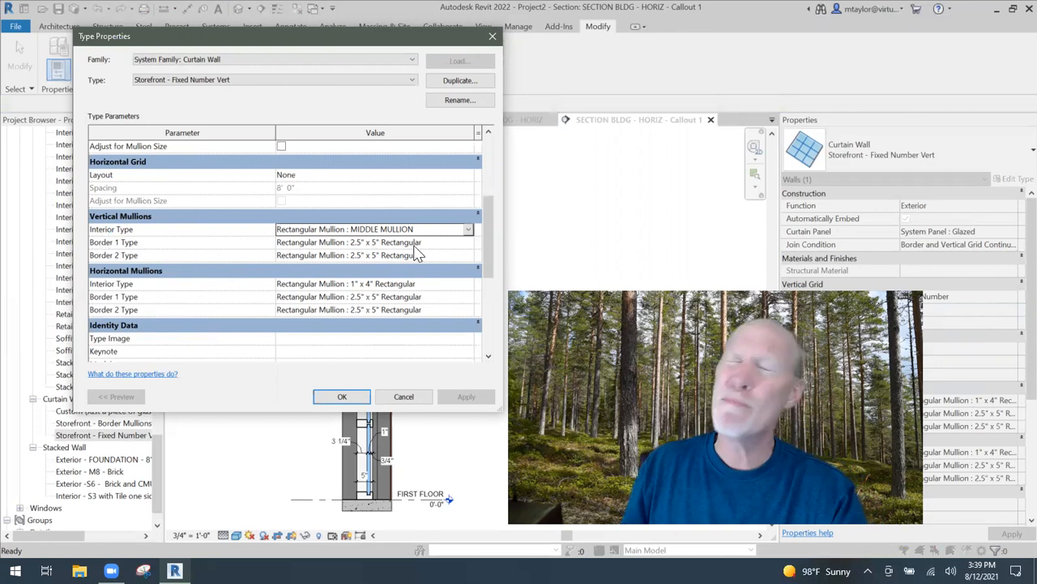
Set the vertical mullions' Border 1 Type to Rectangular Mullion : TOP MULLION and Border 2 Type to Rectangular Mullion : BOTTOM MULLION.
click(469, 242)
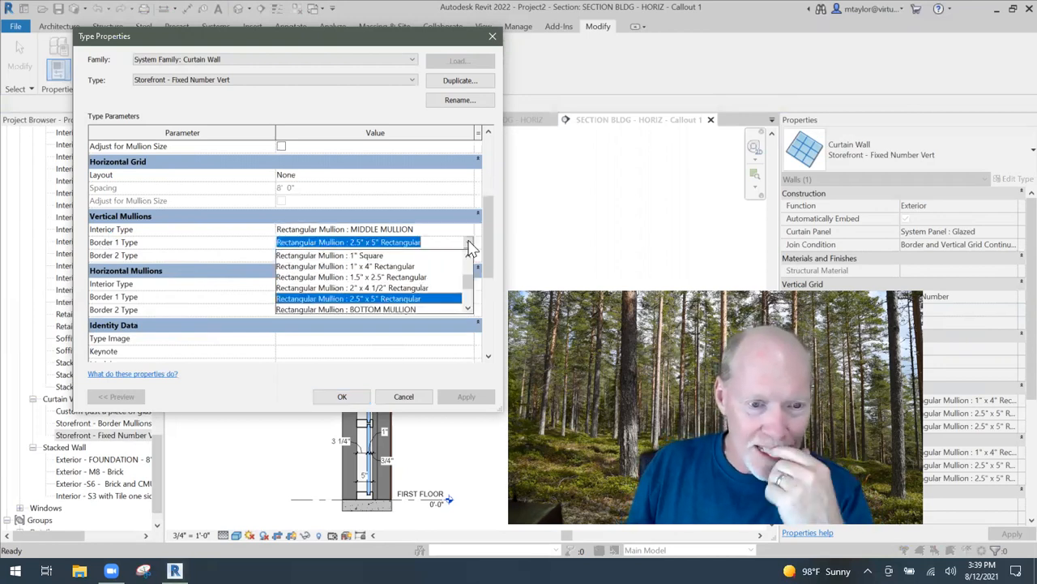
click(469, 309)
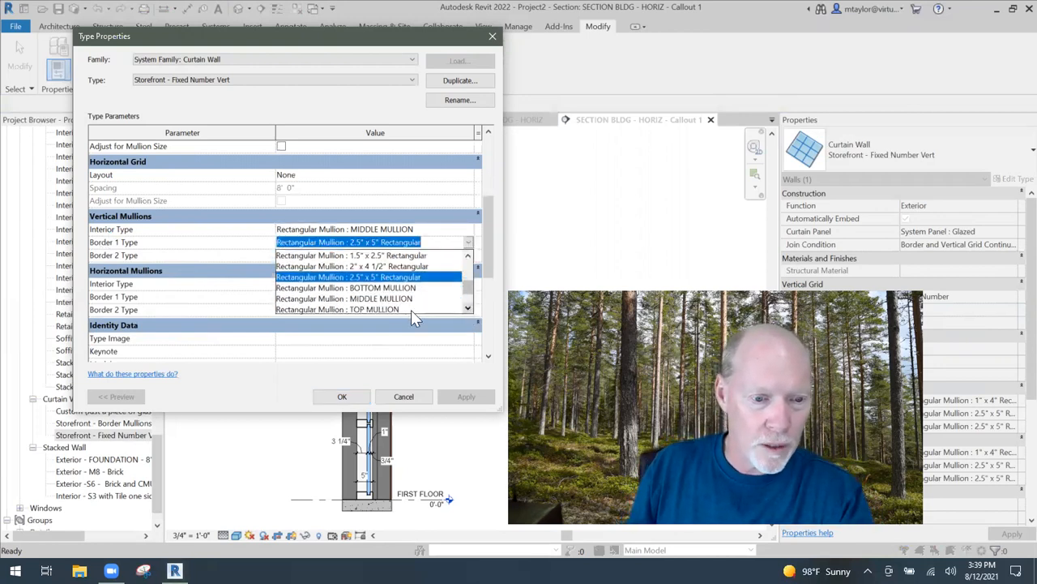
click(377, 308)
click(373, 255)
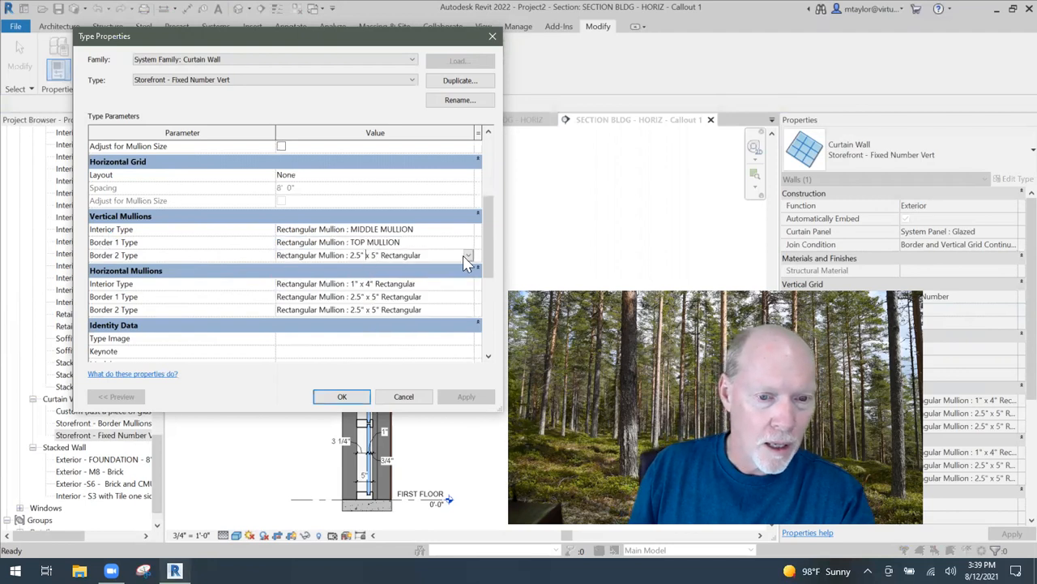
click(468, 256)
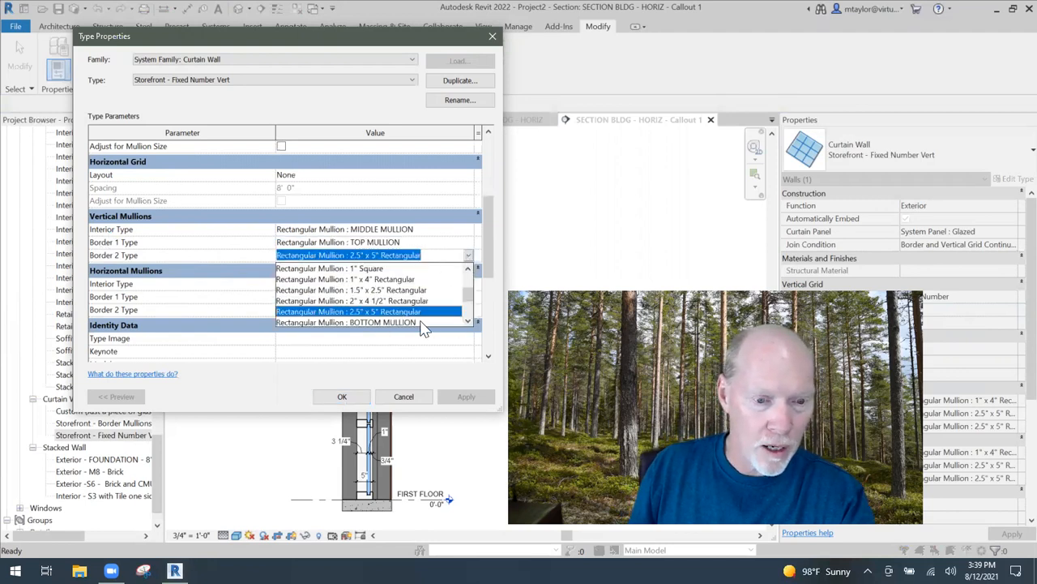
click(381, 322)
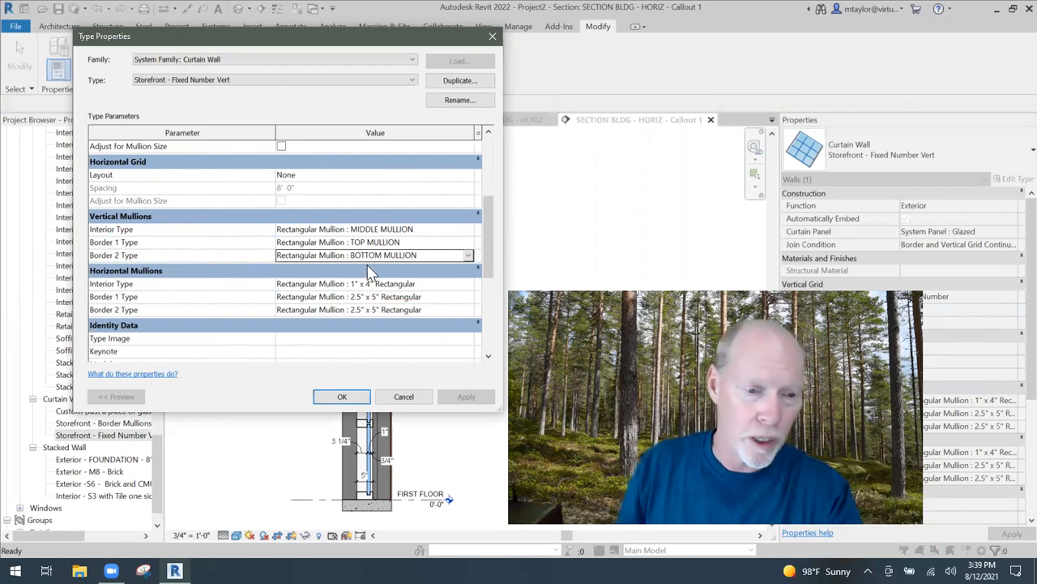
Set the horizontal mullions' Border 1 Type to Rectangular Mullion : TOP MULLION and Border 2 Type to Rectangular Mullion : MIDDLE MULLION.
double_click(468, 297)
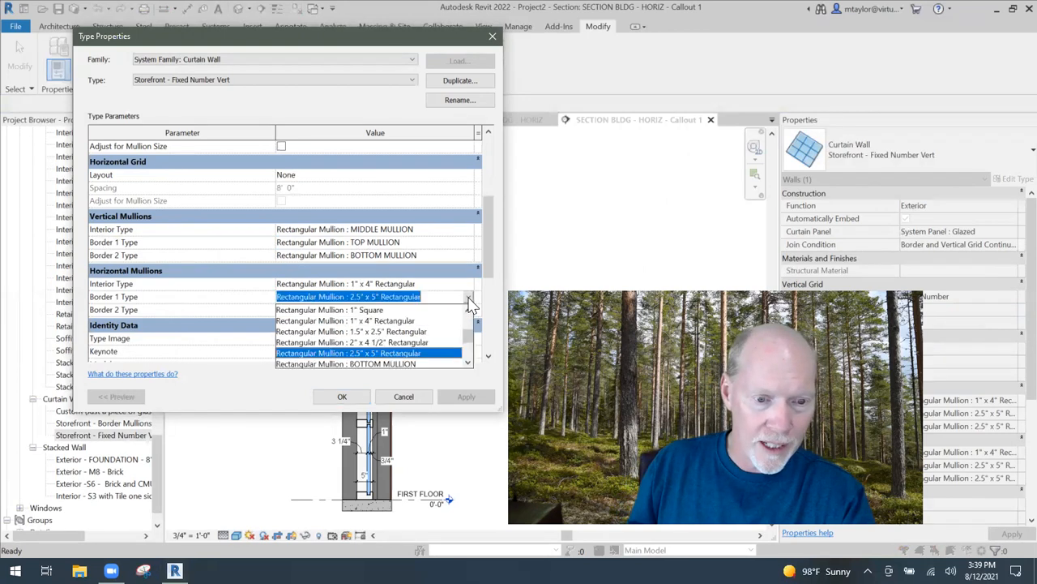
click(387, 364)
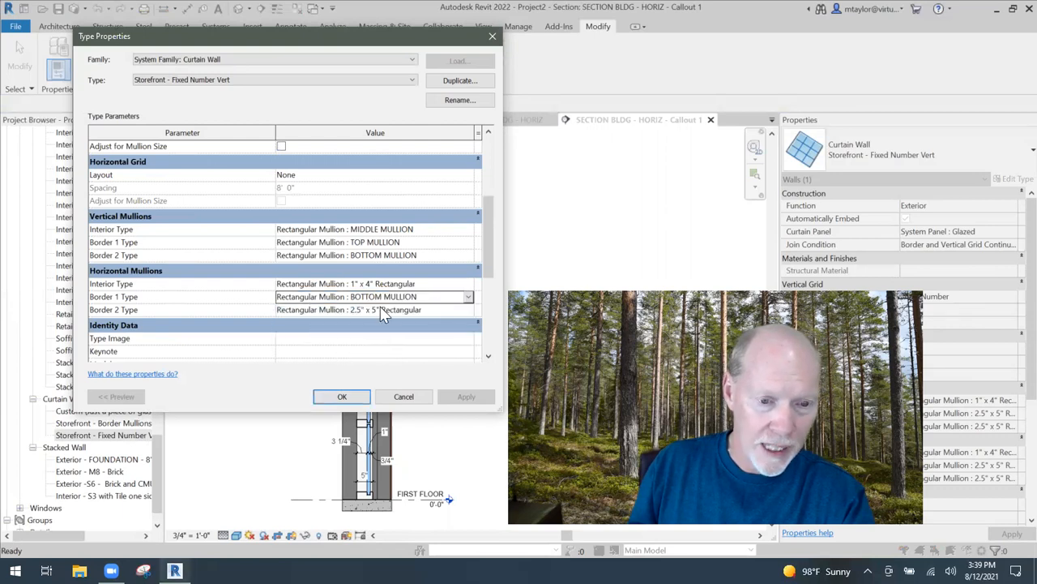
click(471, 299)
scroll(467, 359, down, 3)
click(385, 322)
click(447, 311)
click(468, 310)
click(377, 348)
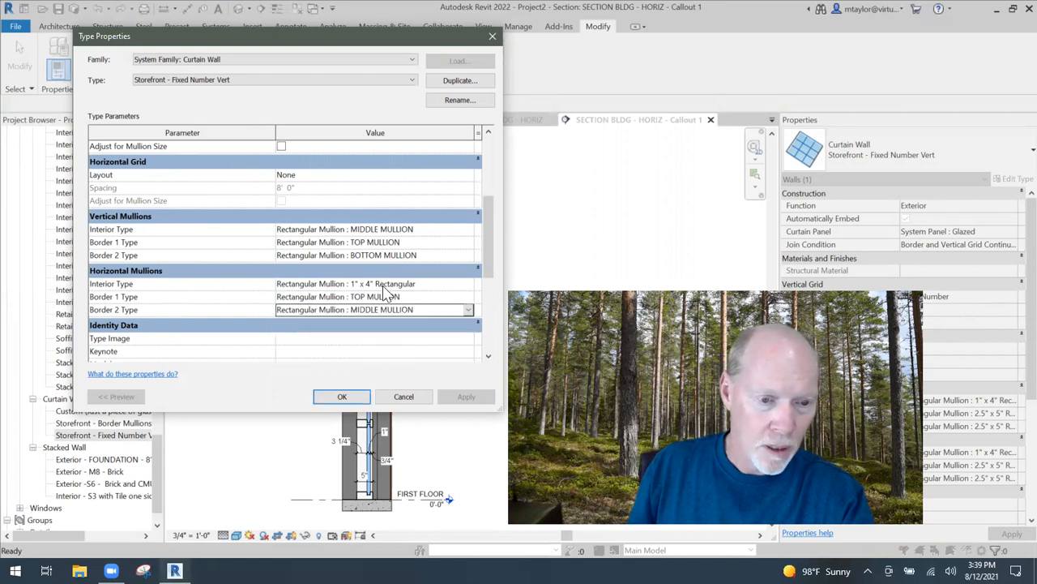
Set the horizontal mullions' Interior Type to Rectangular Mullion : MIDDLE MULLION and accept the curtain wall type changes.
click(422, 283)
click(470, 284)
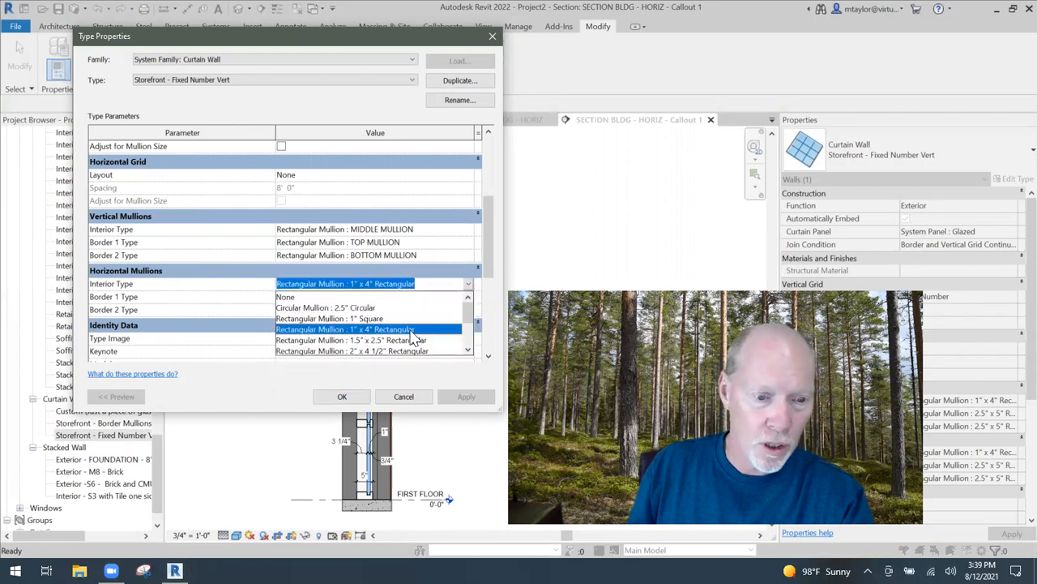
scroll(405, 338, down, 2)
click(381, 329)
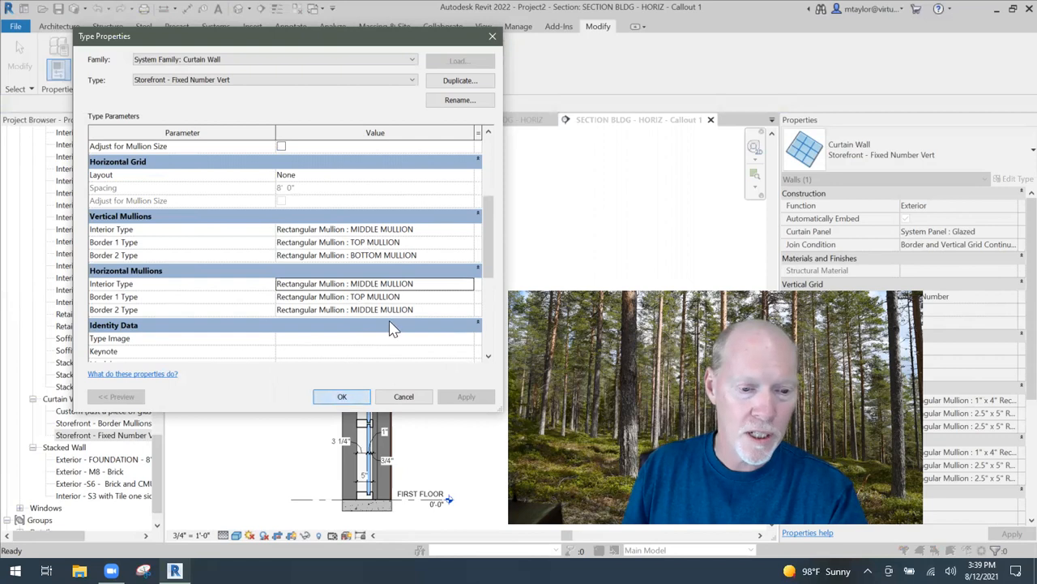
key(Return)
Open the 01 PLAN floor plan with the free area outside the conference room and lobby in view.
click(398, 120)
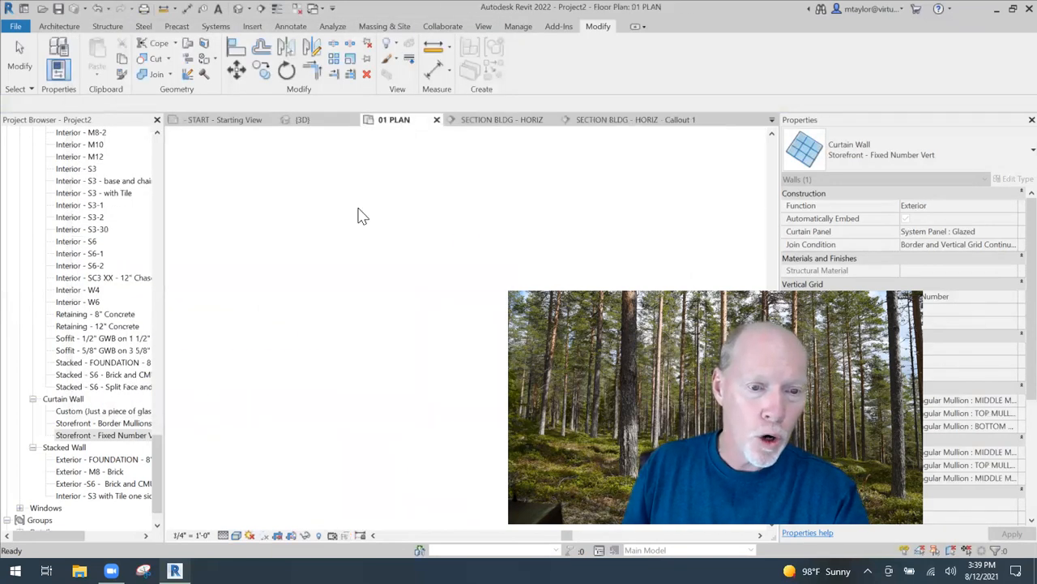
middle_drag(418, 423, 334, 325)
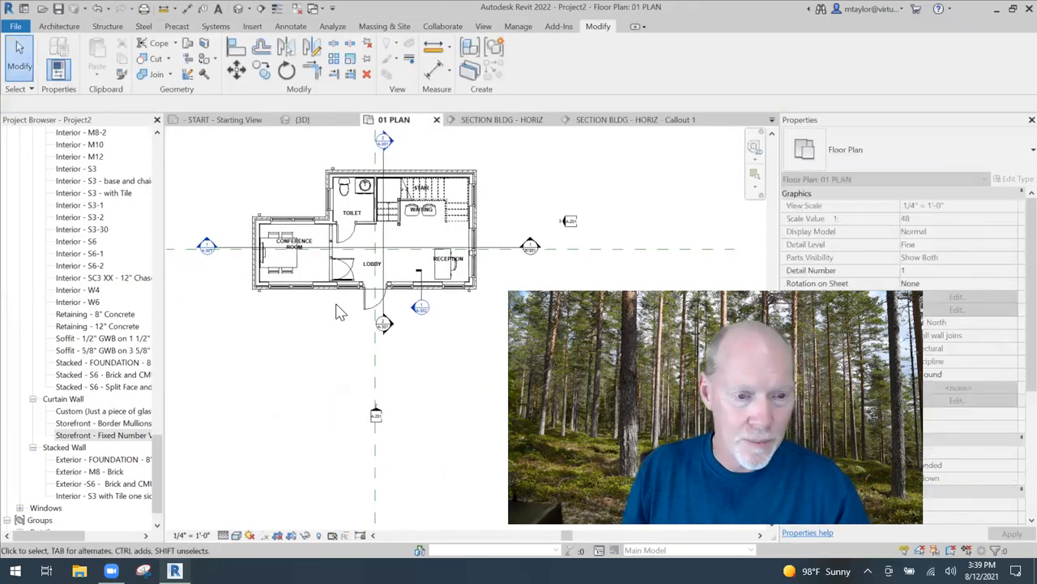
scroll(335, 304, up, 2)
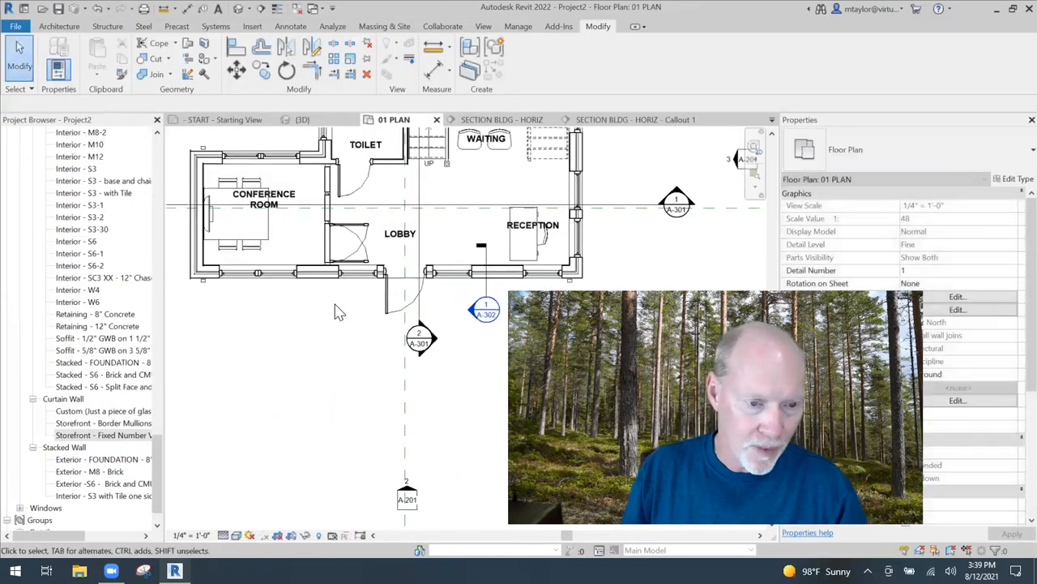
click(365, 233)
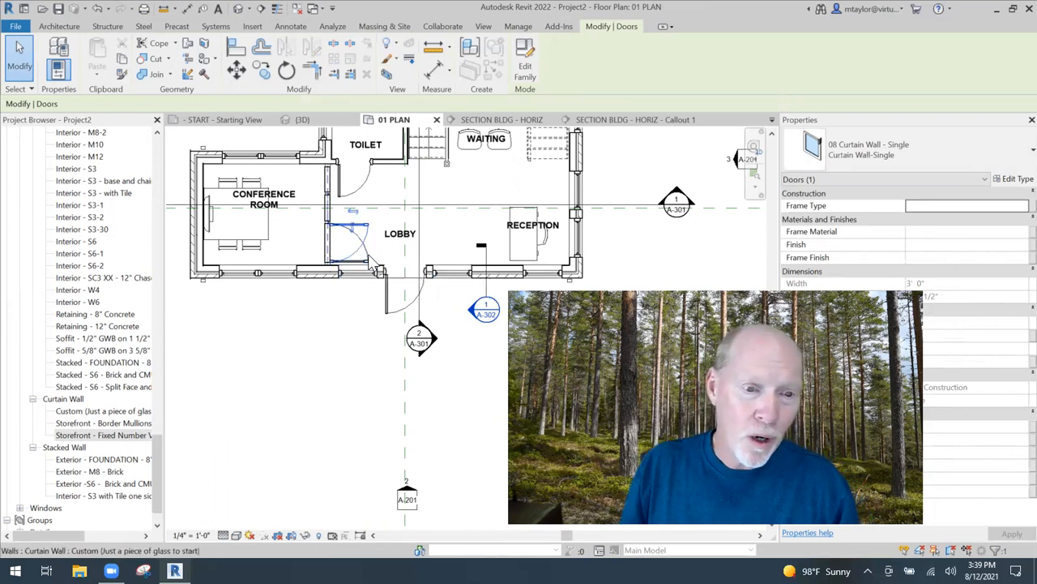
click(879, 162)
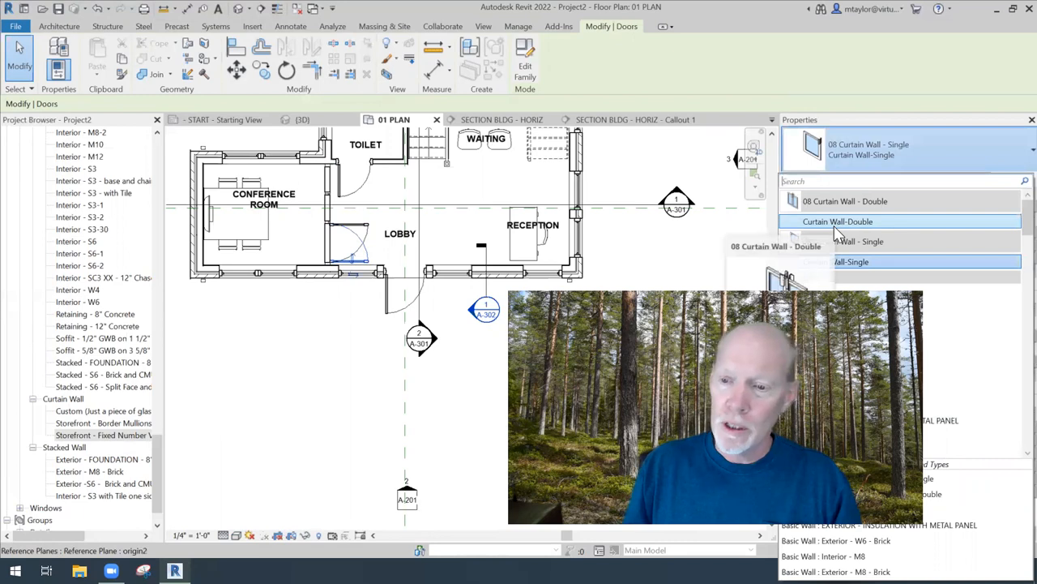
scroll(891, 356, down, 3)
scroll(973, 360, down, 10)
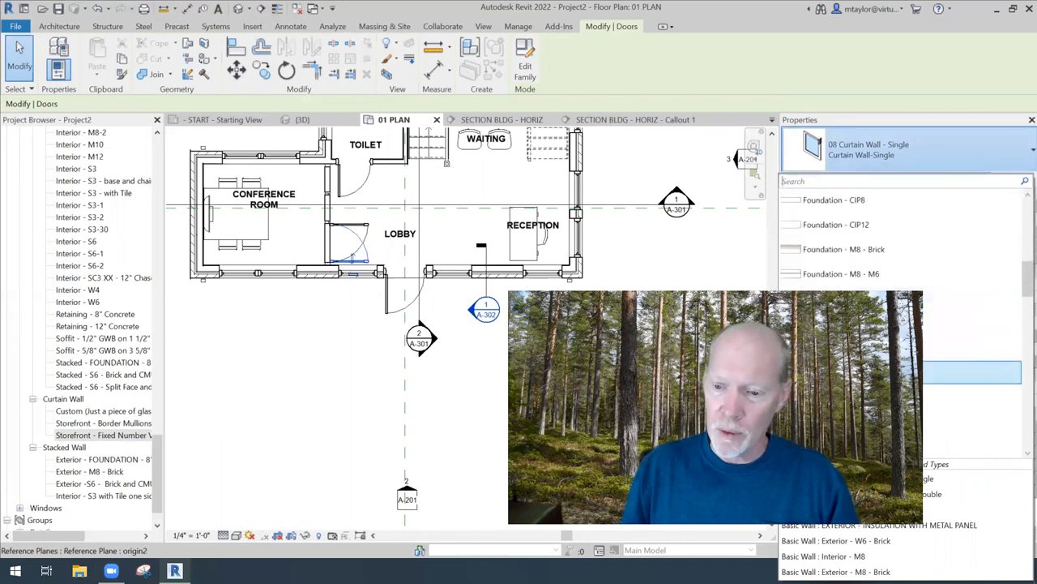
scroll(972, 369, down, 5)
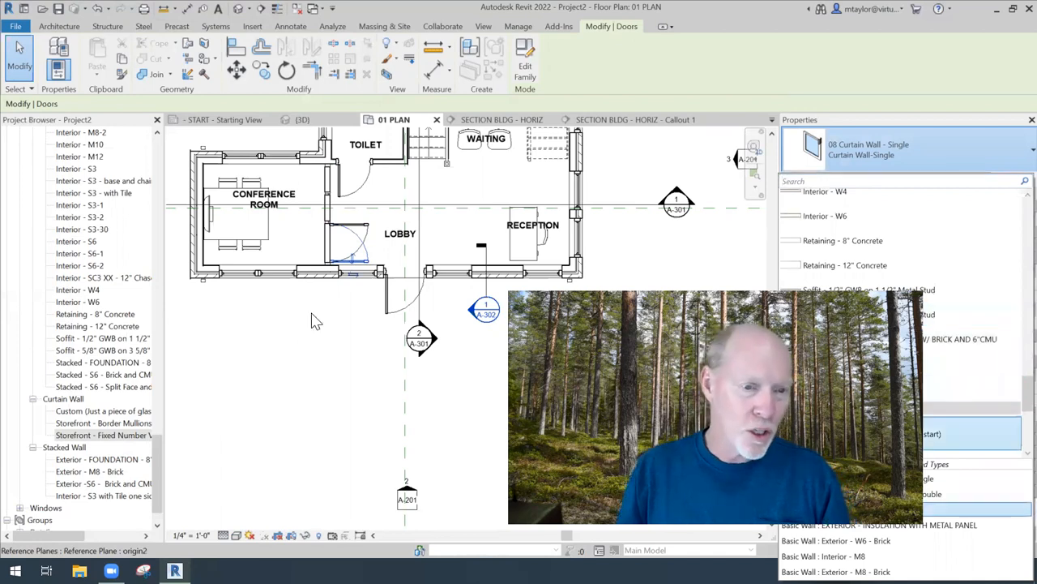
click(270, 379)
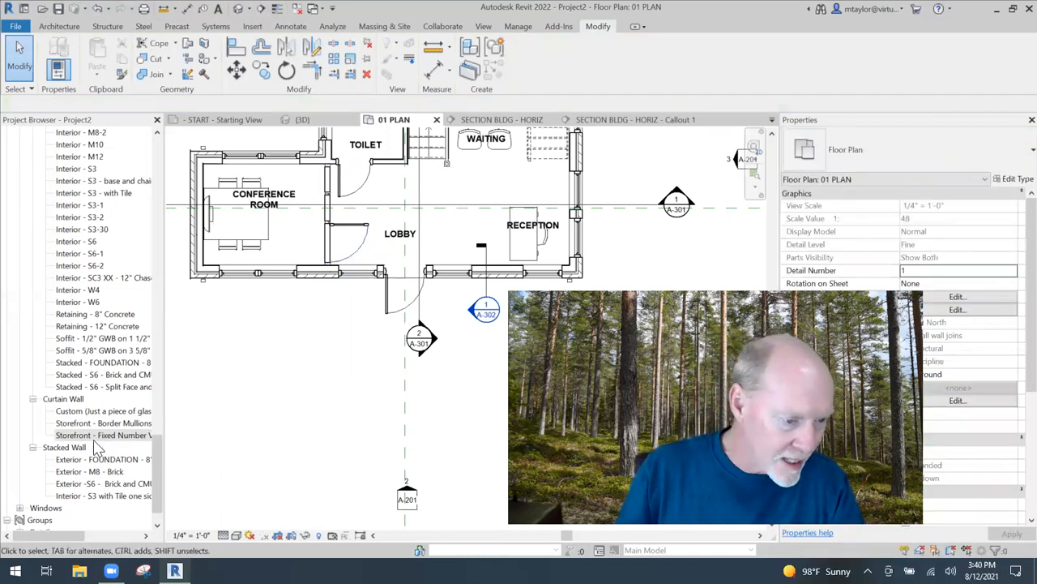
Draw a straight horizontal Storefront - Fixed Number Vert curtain wall in the free area south of the conference room, outside the building.
drag(76, 436, 298, 390)
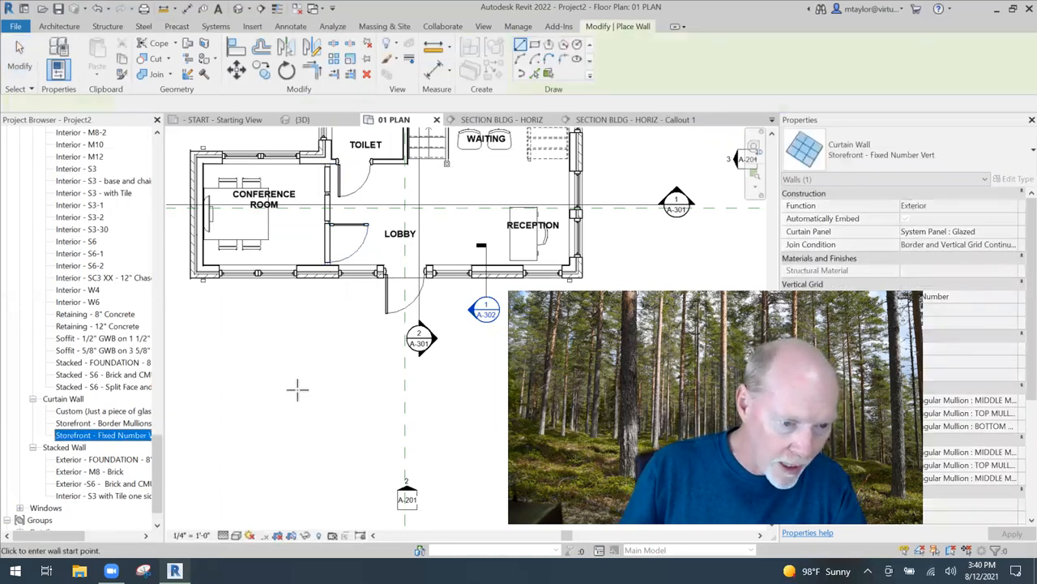
click(380, 371)
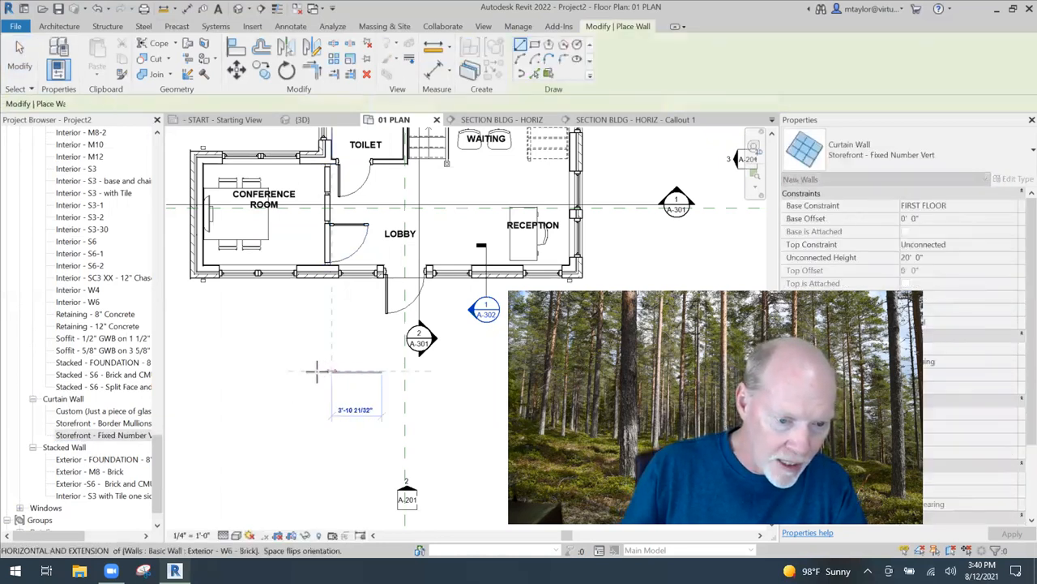
click(257, 371)
scroll(249, 371, up, 3)
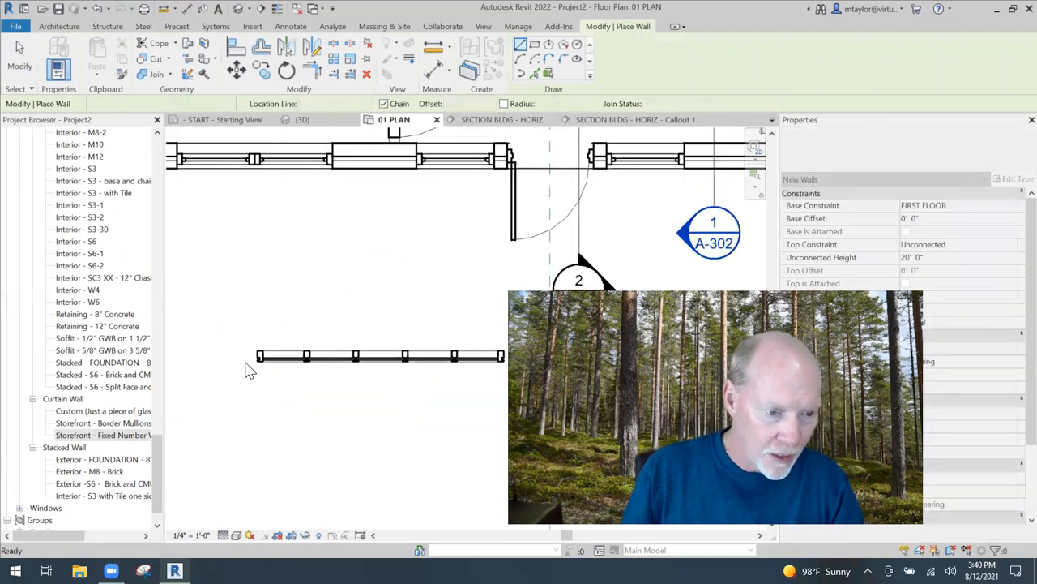
key(Escape)
scroll(249, 371, up, 4)
scroll(293, 379, down, 2)
middle_drag(368, 403, 348, 313)
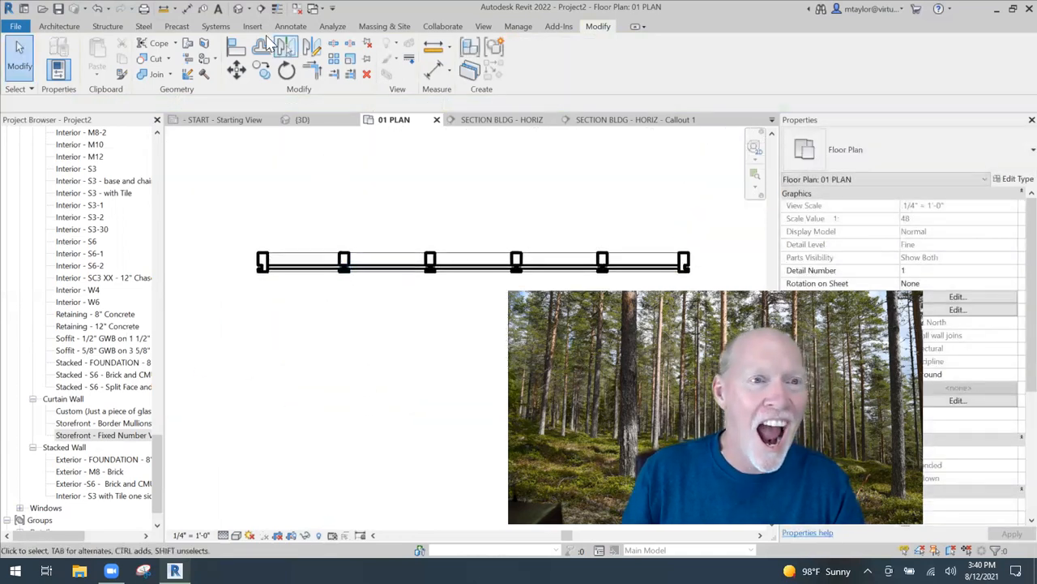
scroll(275, 273, up, 1)
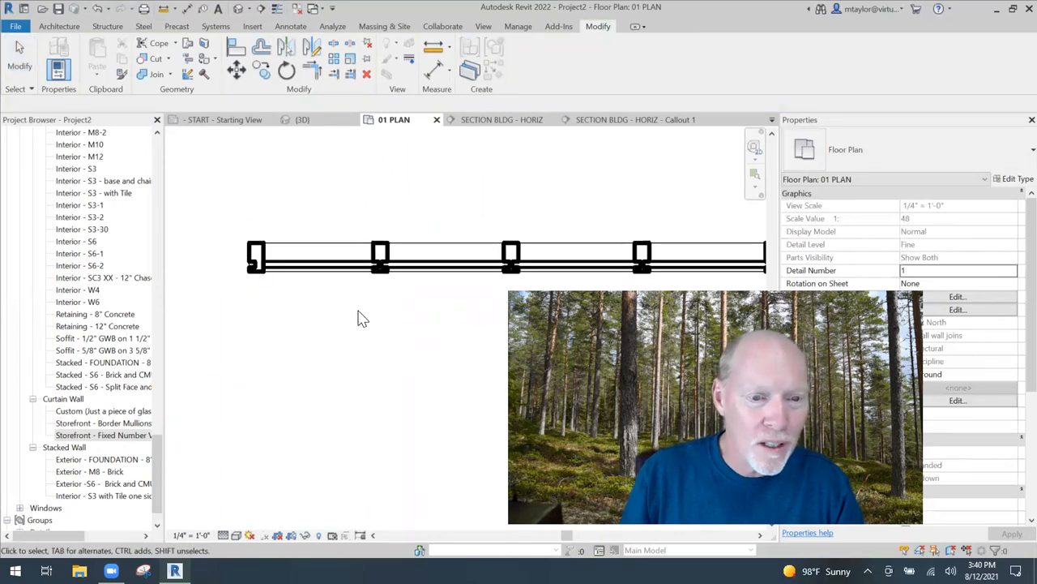
scroll(357, 308, down, 1)
middle_drag(354, 297, 304, 258)
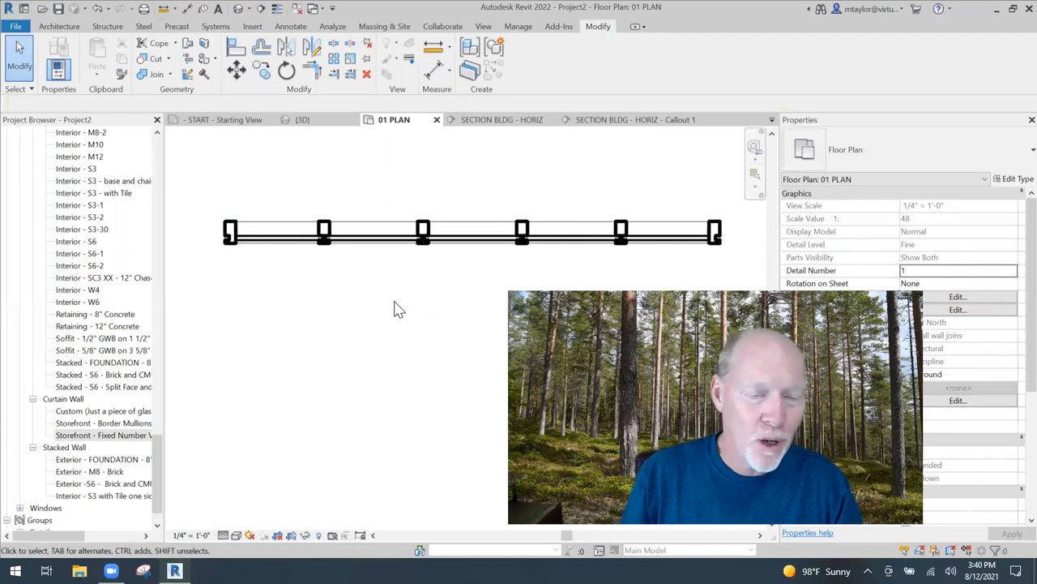
In the new curtain wall's type properties, set the vertical mullions' Border 1 Type to BOTTOM MULLION and Border 2 Type to TOP MULLION.
scroll(385, 322, down, 1)
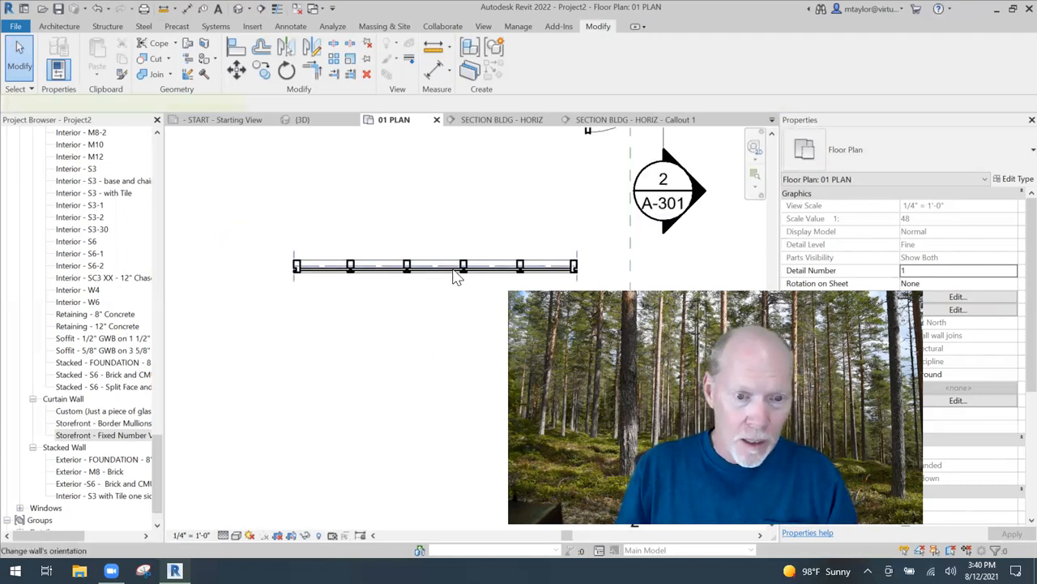
click(449, 270)
click(1013, 178)
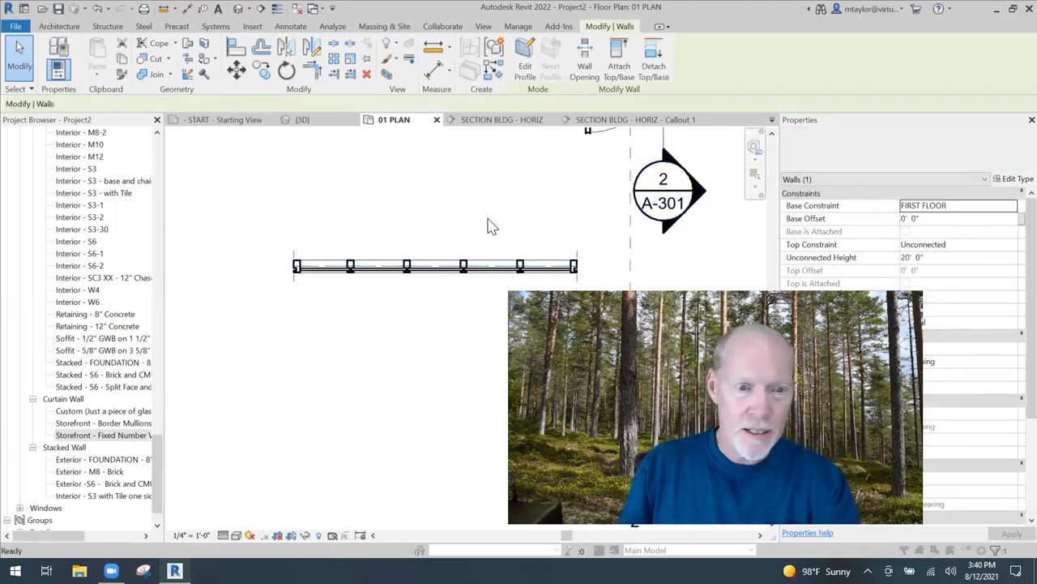
scroll(338, 293, down, 5)
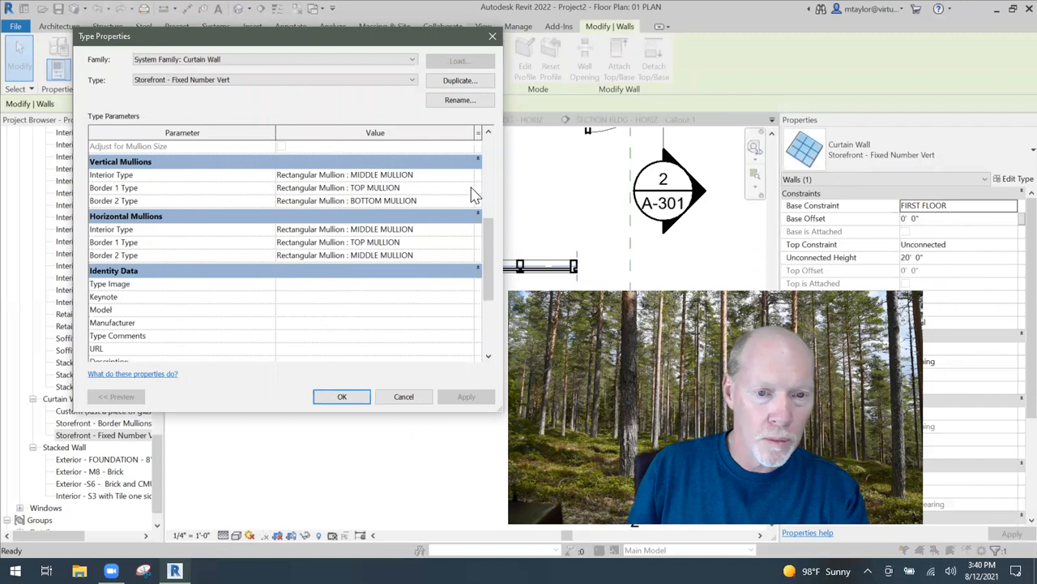
click(469, 188)
click(381, 201)
click(462, 201)
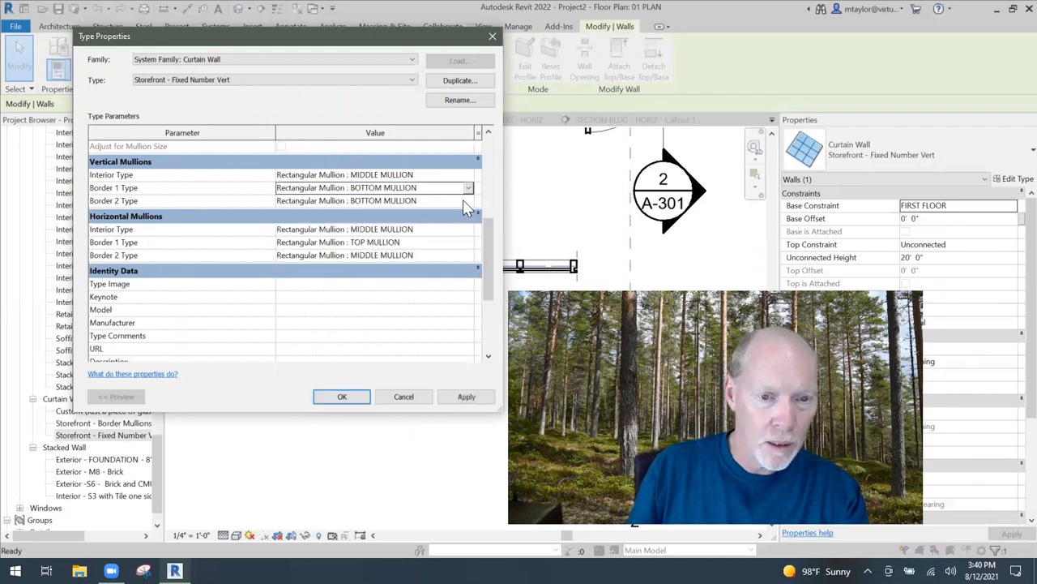
click(468, 201)
click(469, 269)
click(468, 270)
click(381, 256)
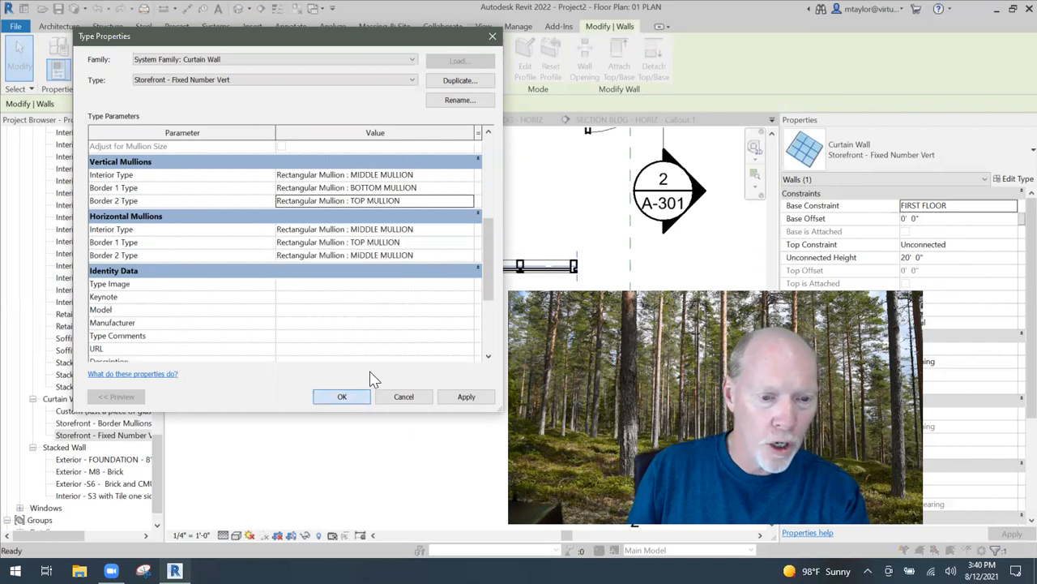
click(356, 396)
Cut a vertical wall section through the new curtain wall between its first two intermediate mullions and open the section view.
scroll(296, 264, up, 5)
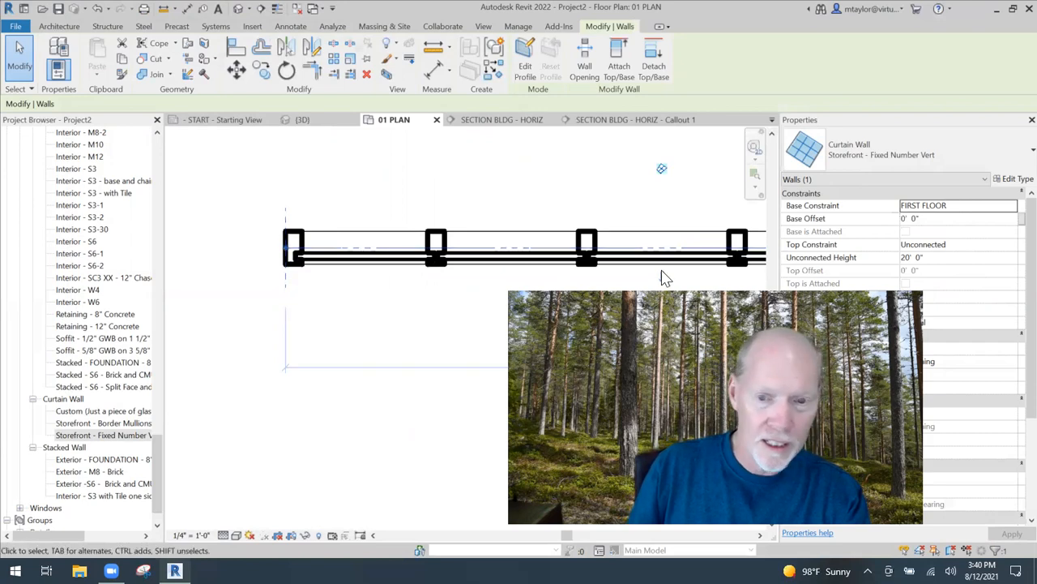
click(465, 416)
middle_drag(465, 417, 344, 358)
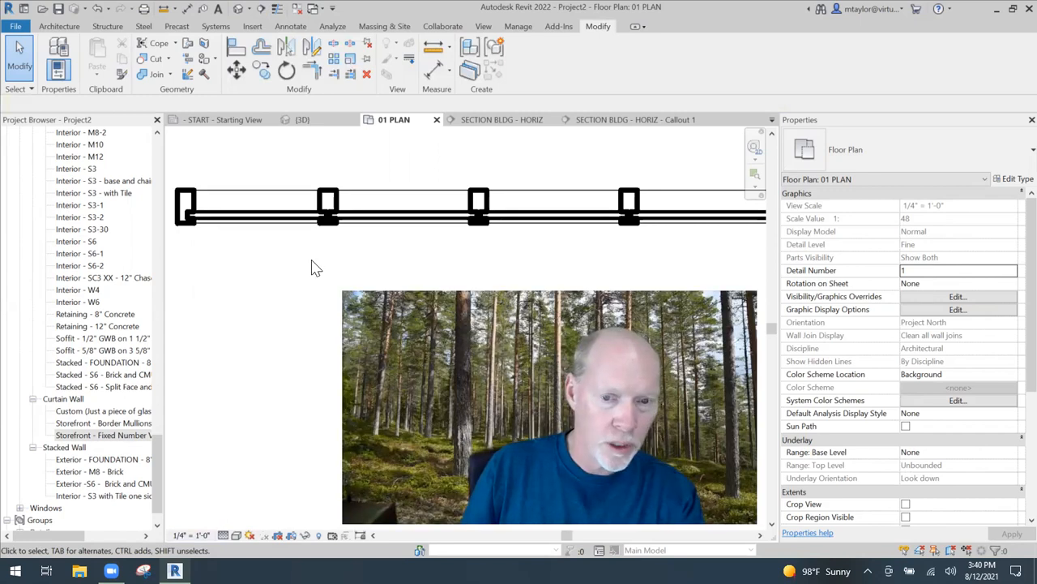
scroll(317, 268, down, 2)
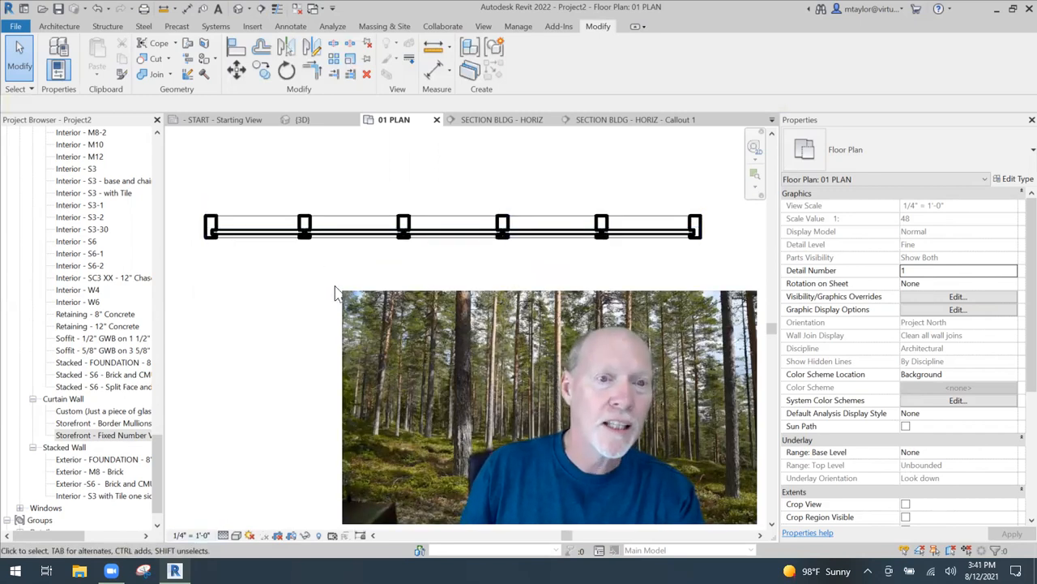
scroll(336, 292, down, 1)
click(260, 8)
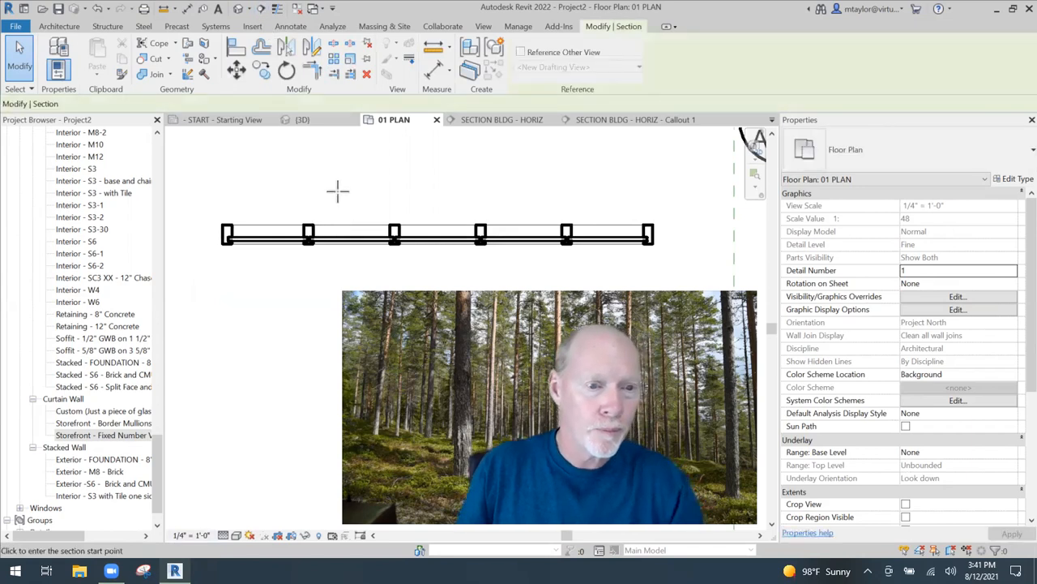
click(337, 191)
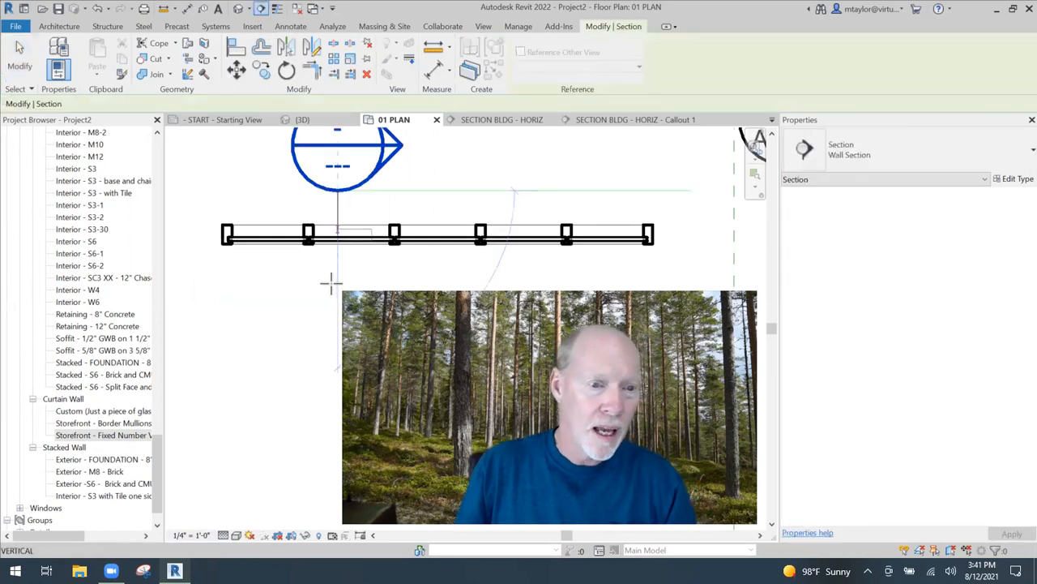
double_click(389, 144)
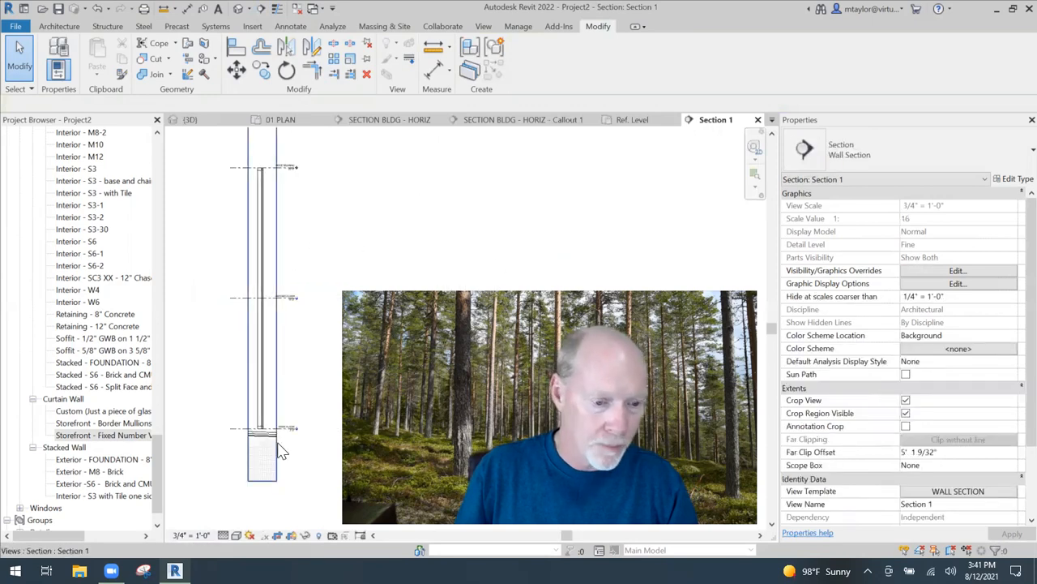
In the sectioned curtain wall's type properties, set the horizontal mullions' Border 1 Type to Rectangular Mullion : BOTTOM MULLION.
scroll(250, 433, up, 6)
middle_drag(248, 386, 203, 308)
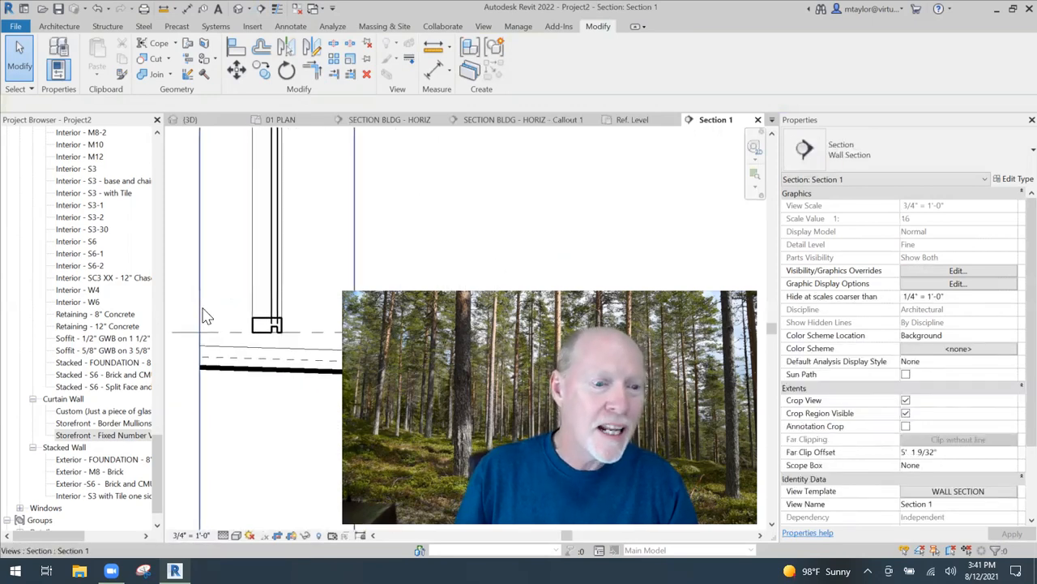
scroll(264, 316, down, 5)
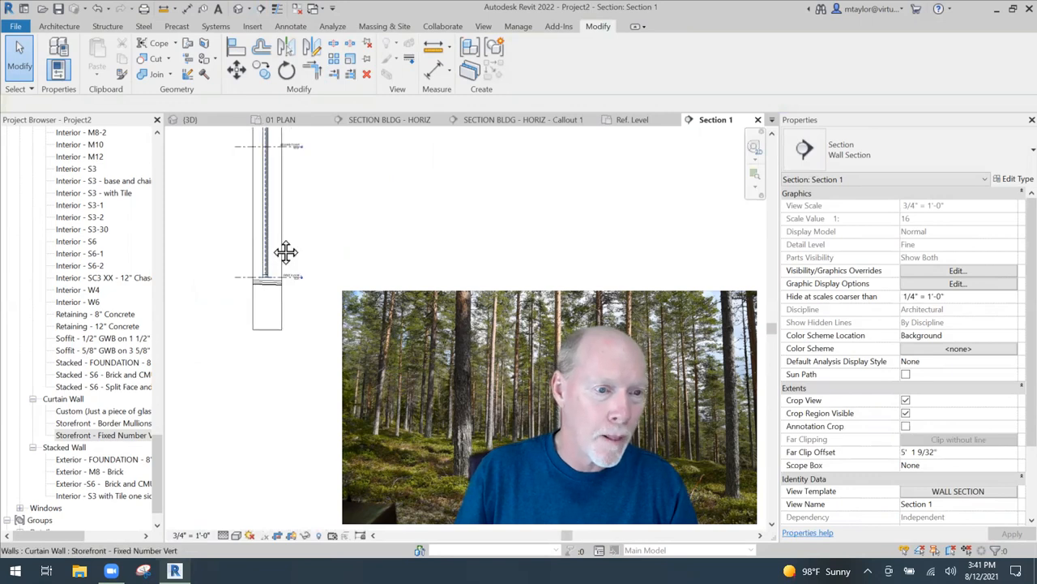
middle_drag(304, 252, 316, 283)
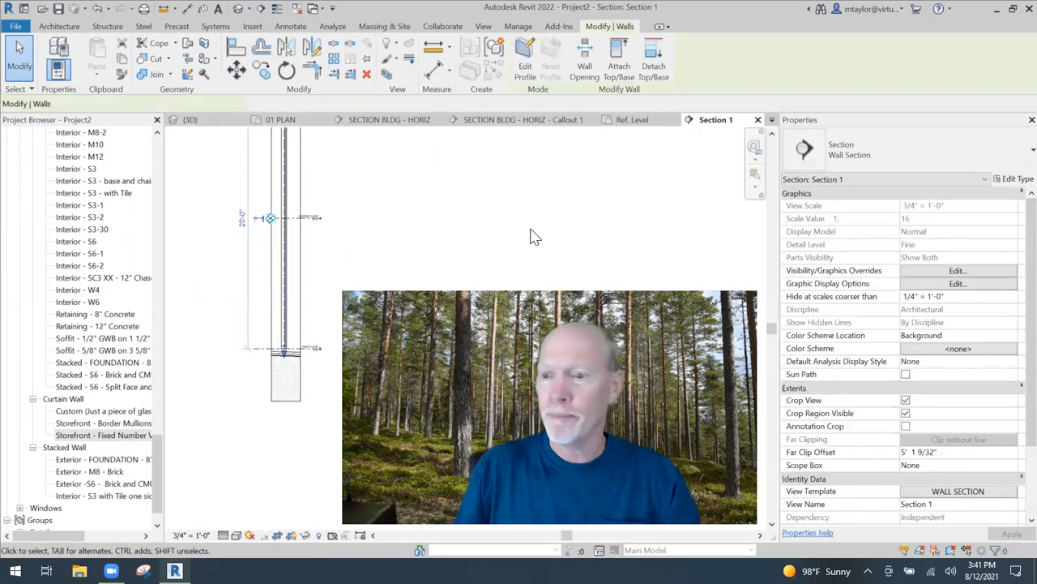
click(1011, 179)
scroll(430, 229, down, 5)
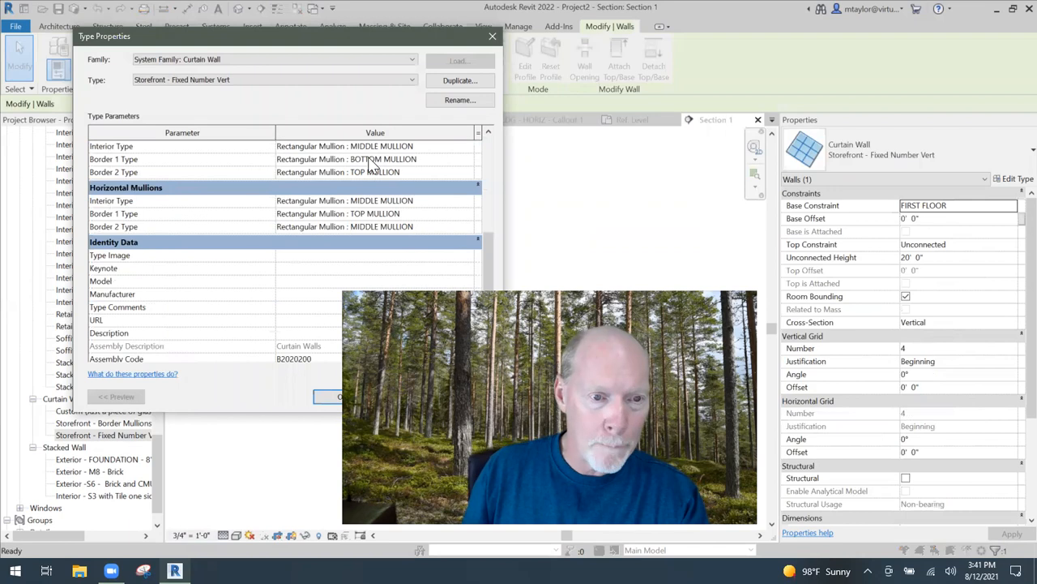
click(419, 214)
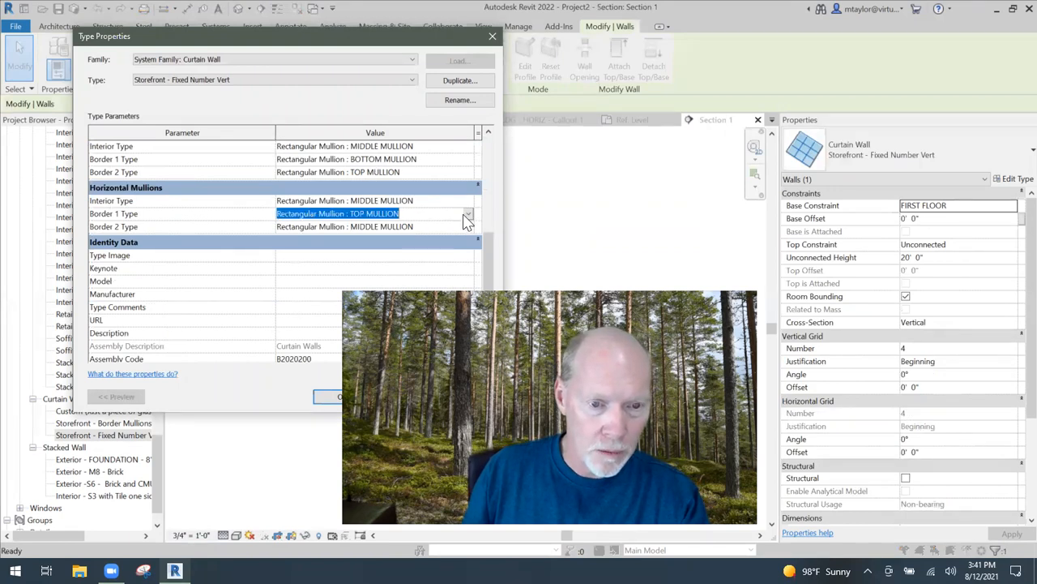
click(468, 215)
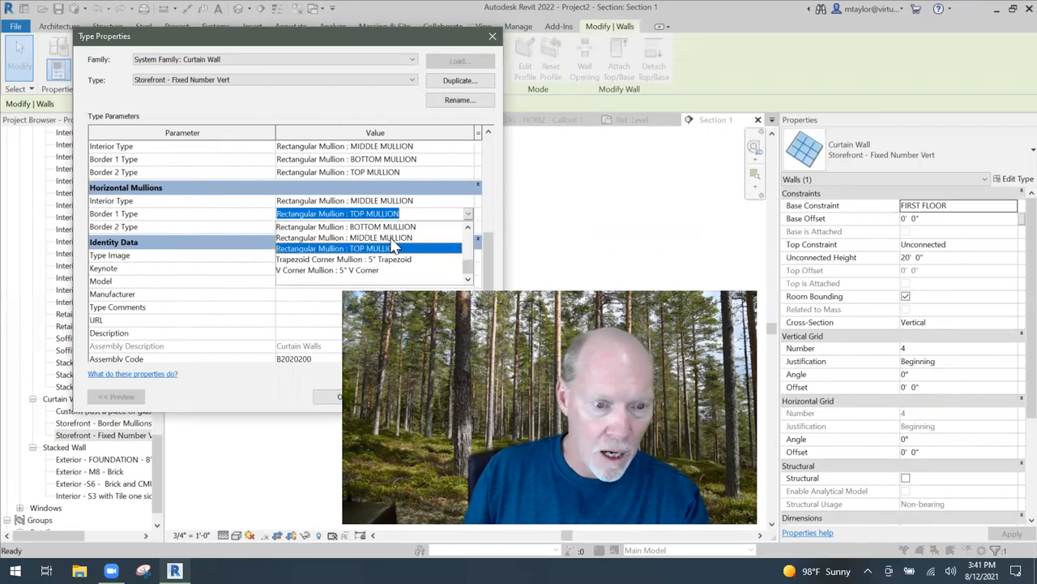
click(425, 227)
Set the horizontal mullions' Border 2 Type to Rectangular Mullion : TOP MULLION and apply the type changes.
click(467, 227)
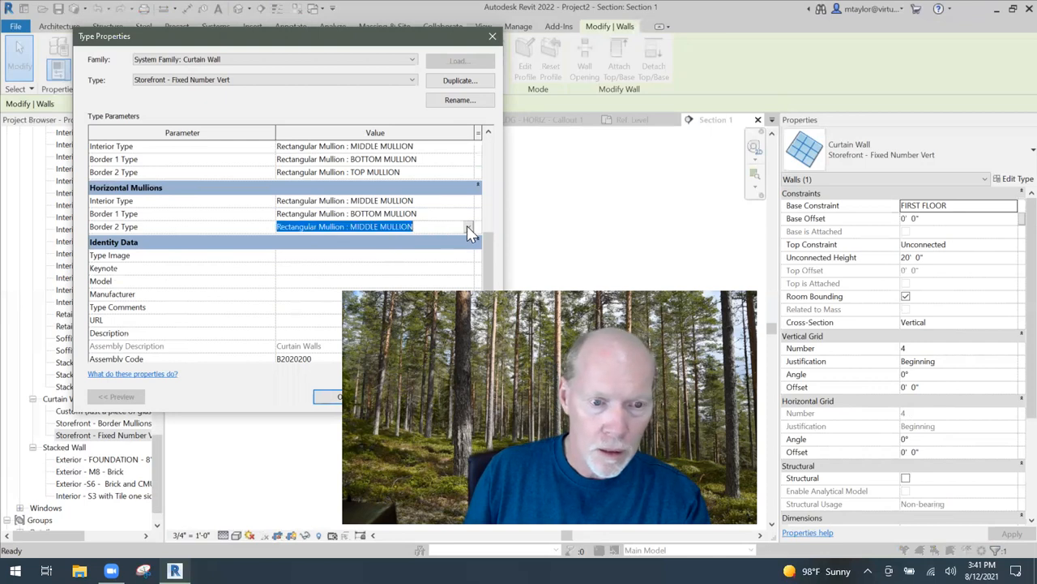
click(469, 226)
click(374, 296)
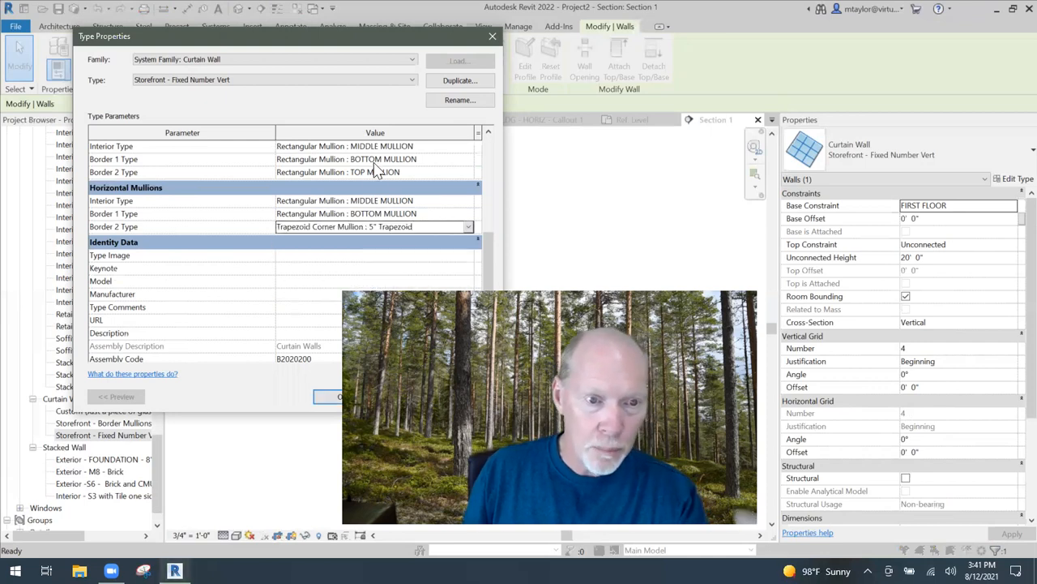
click(469, 227)
click(383, 267)
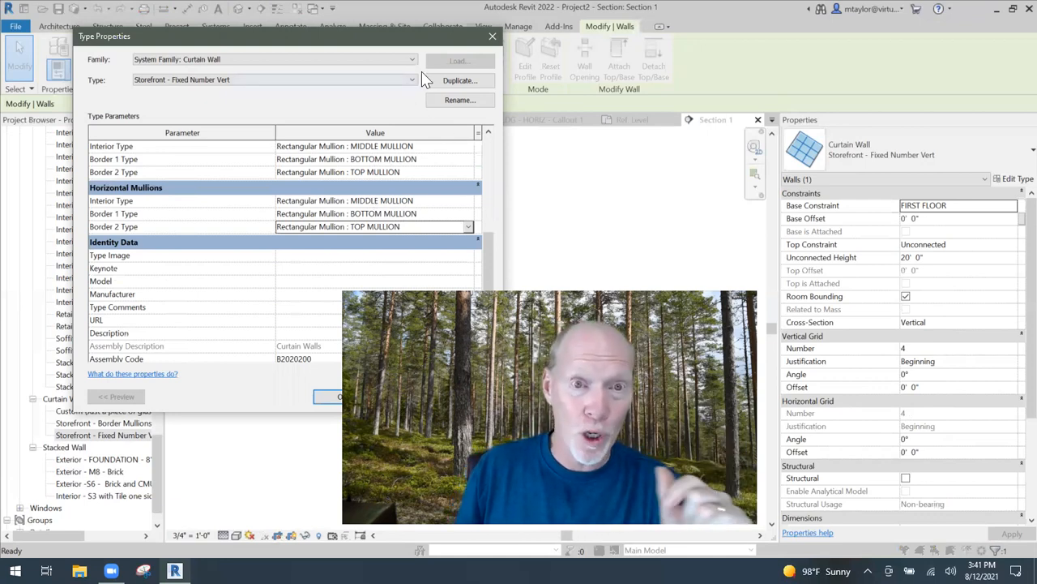
drag(394, 37, 347, 37)
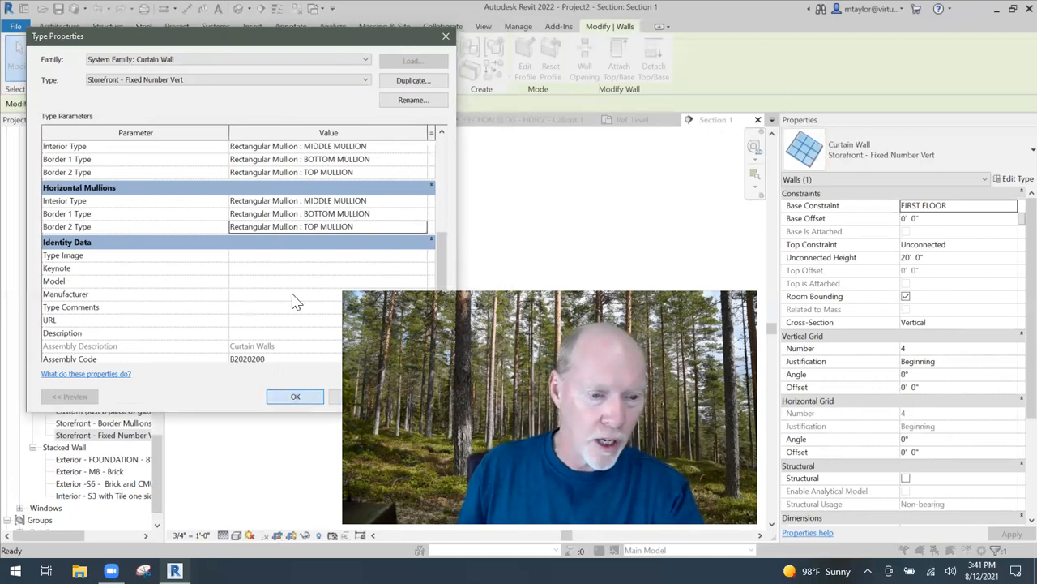
click(295, 396)
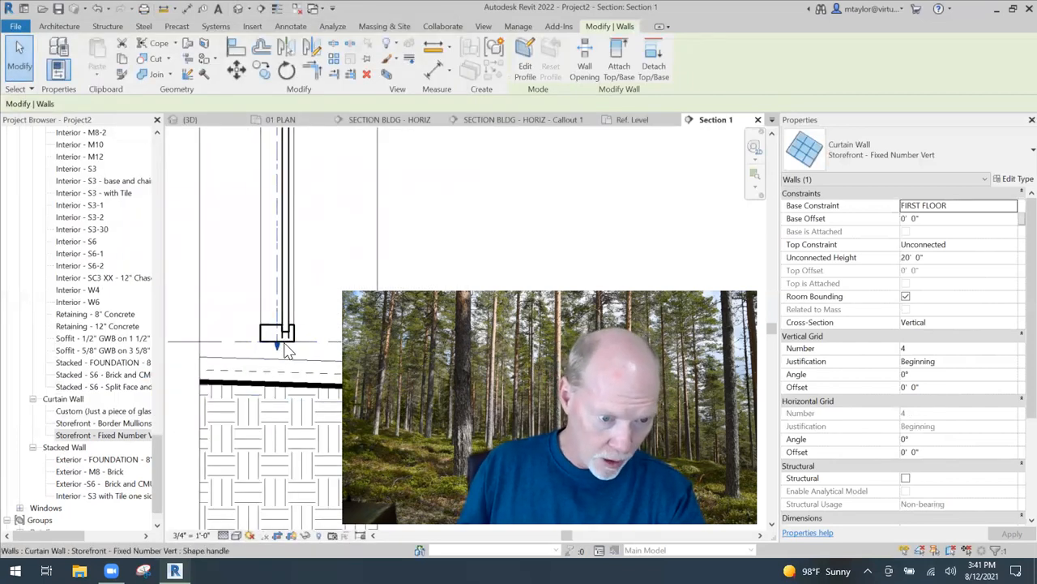
scroll(323, 241, down, 2)
middle_drag(328, 241, 333, 277)
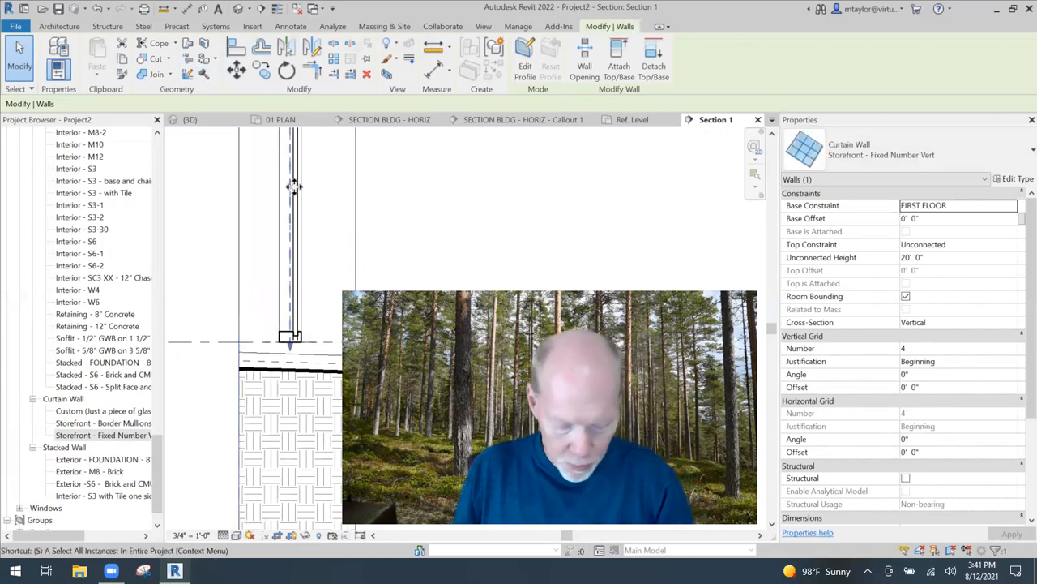
key(s)
key(l)
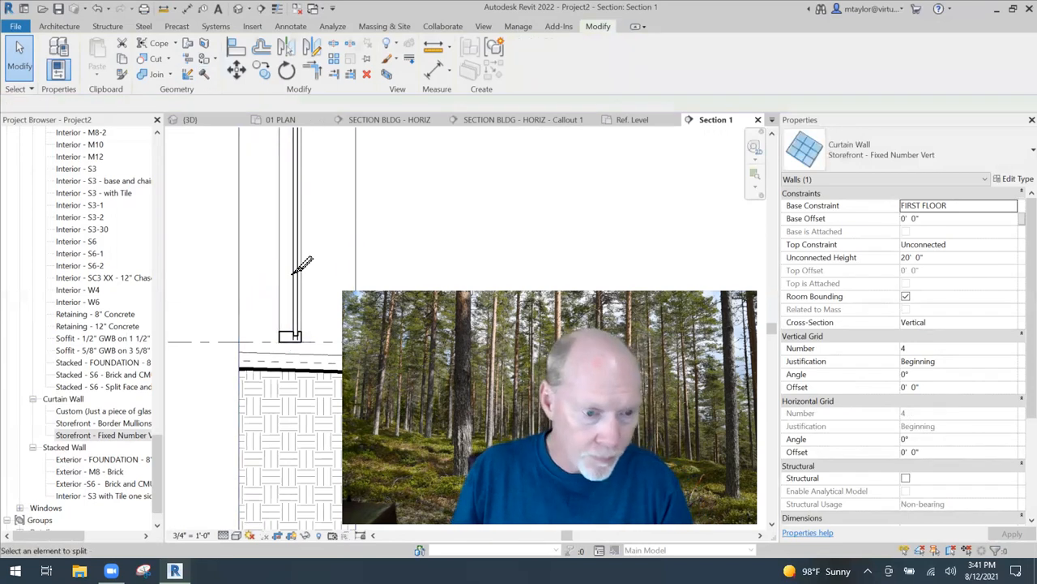
key(Escape)
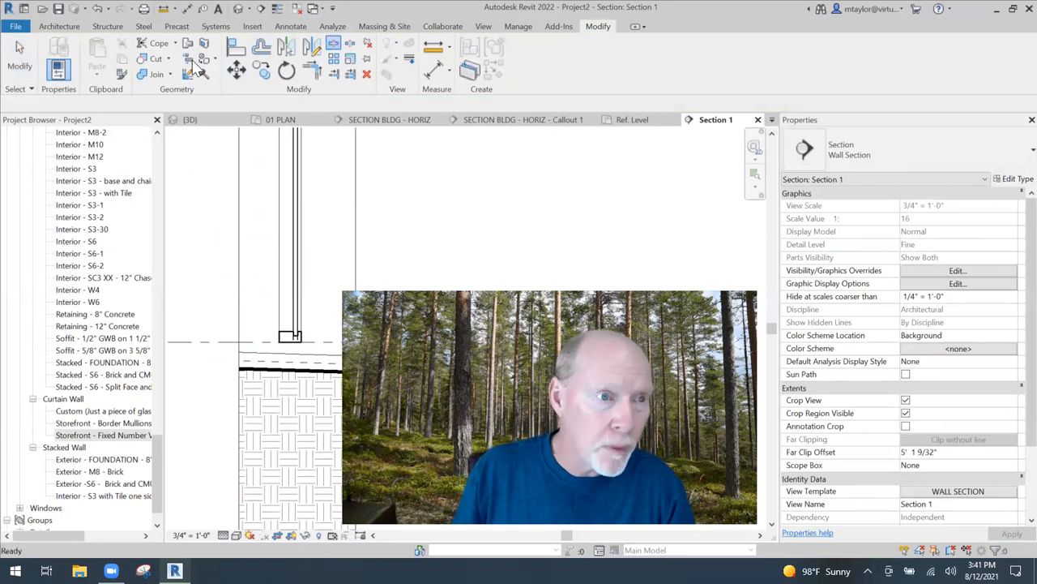
Add five horizontal curtain grid lines at uneven spacing in the wall's lower part, the lowest about 1'-10" above the first floor.
click(59, 27)
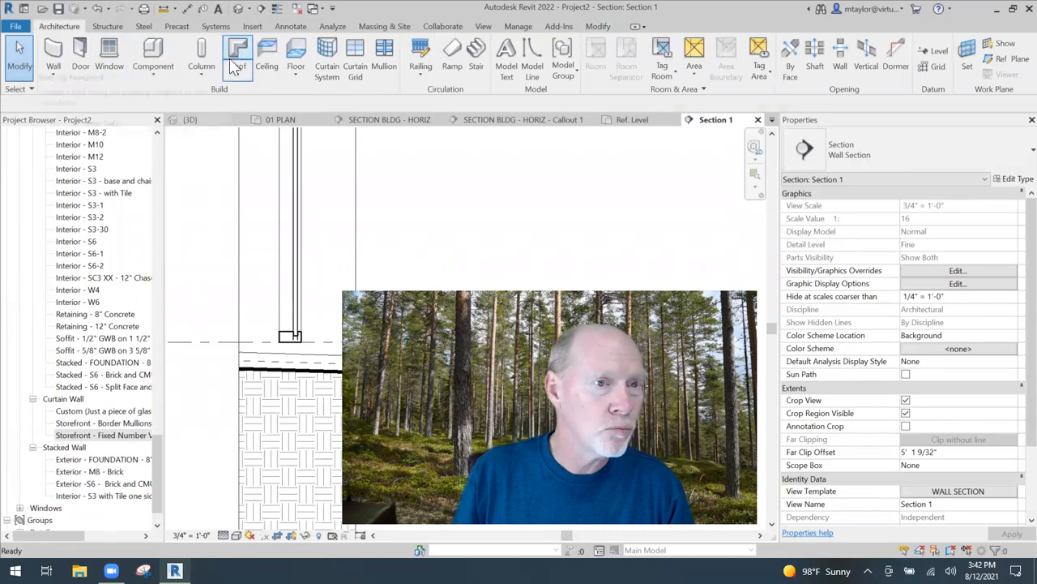
click(354, 63)
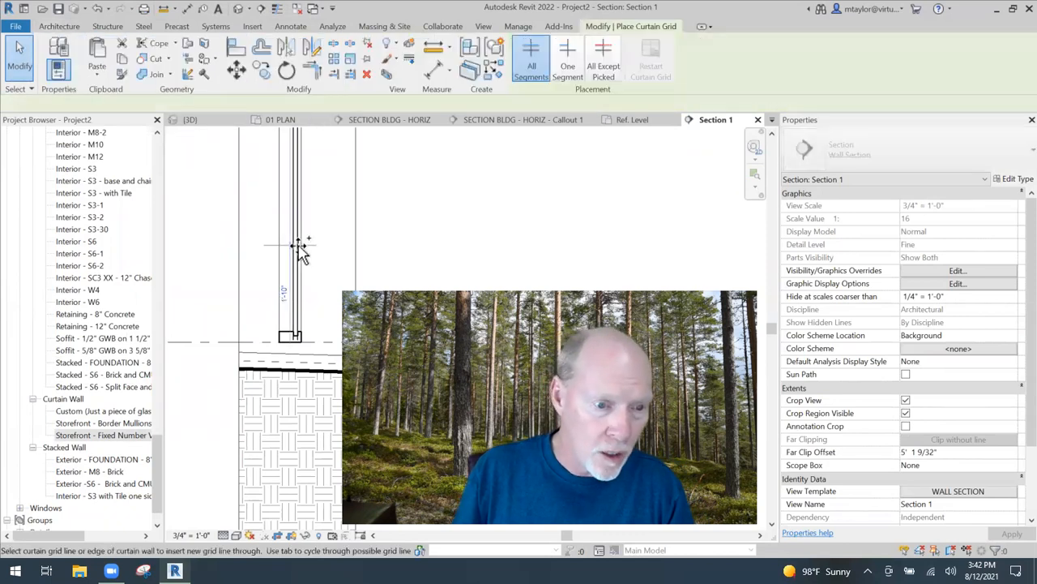
click(301, 243)
click(298, 210)
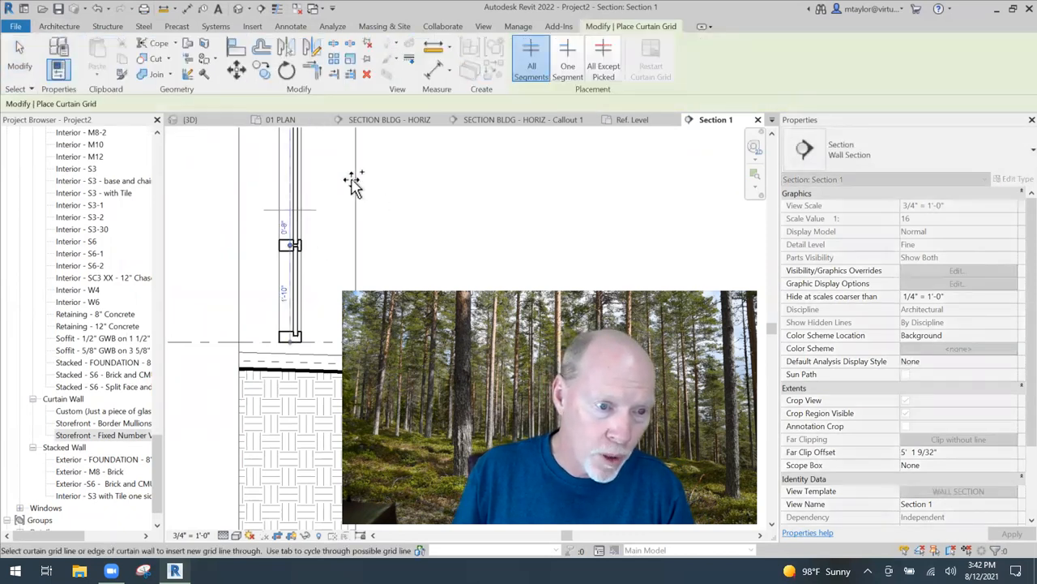
click(319, 167)
middle_drag(356, 221, 397, 291)
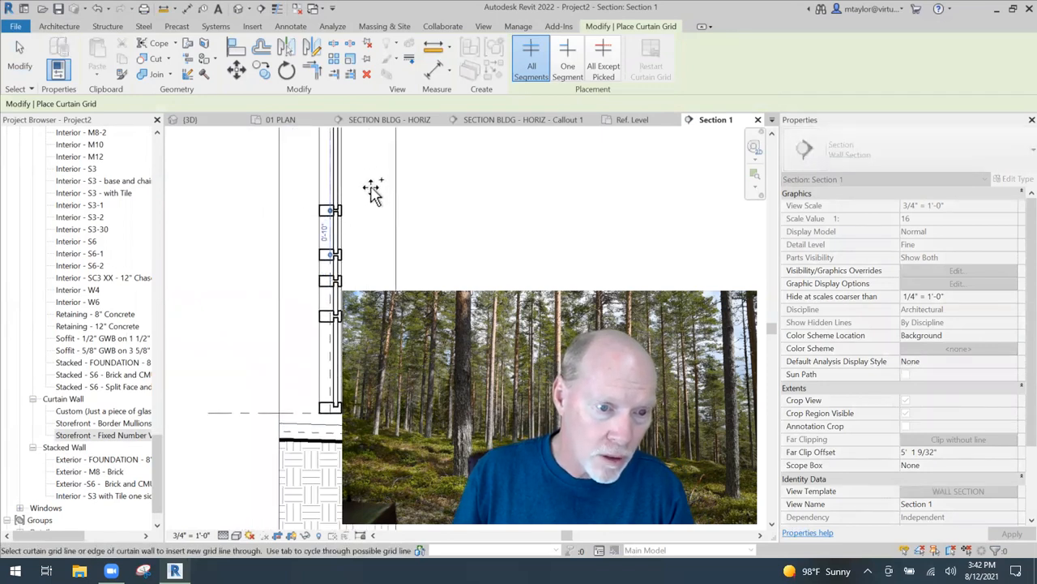
scroll(349, 209, up, 3)
scroll(403, 202, down, 5)
mouse_move(396, 184)
middle_down()
mouse_move(414, 188)
mouse_move(397, 185)
middle_up()
key(Escape)
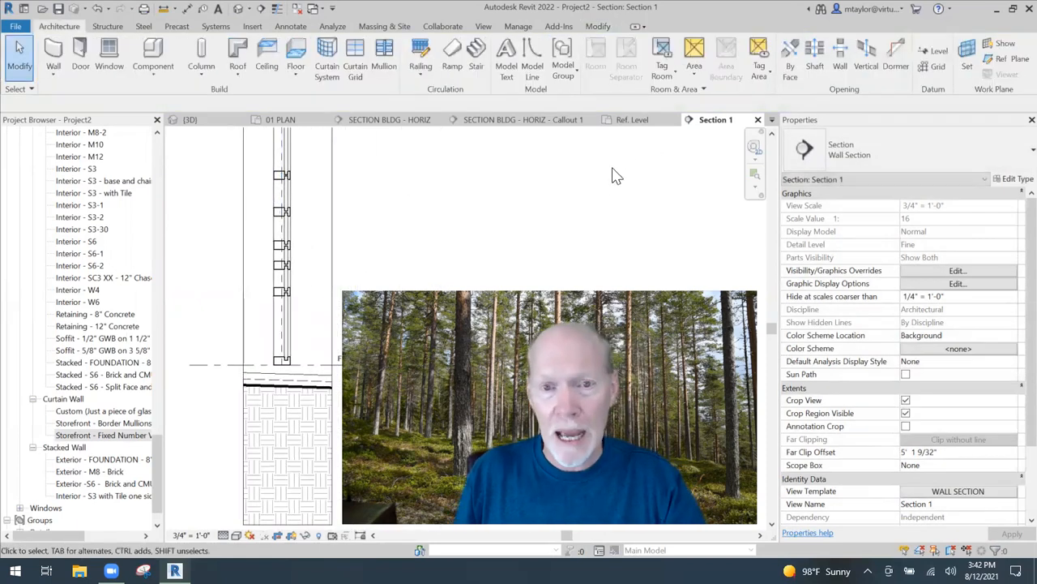
In the 01 PLAN floor plan, set the PLAN - TYPICAL view template's View Scale to 3/4" = 1'-0".
click(295, 120)
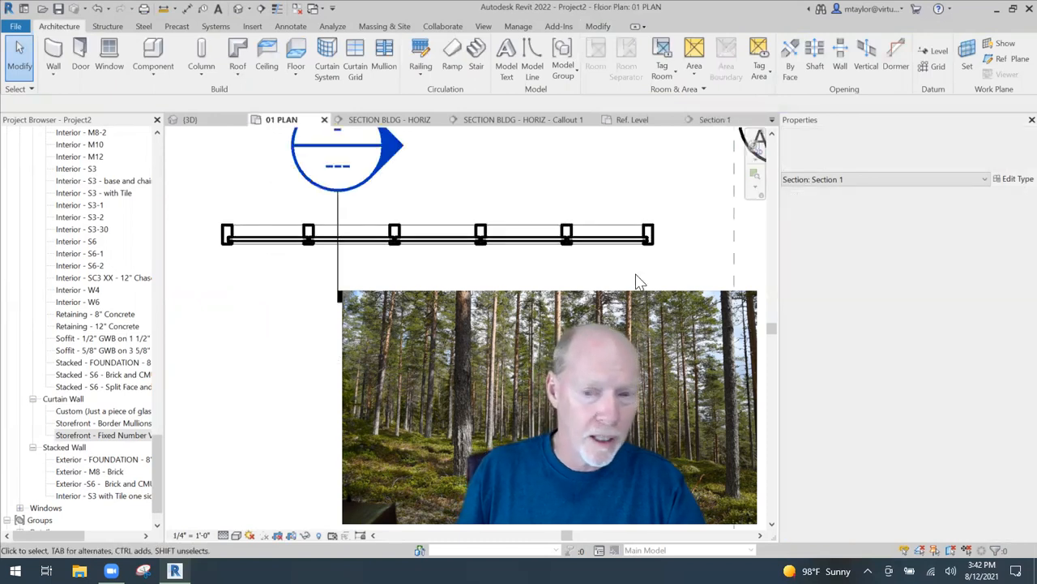
scroll(972, 462, down, 3)
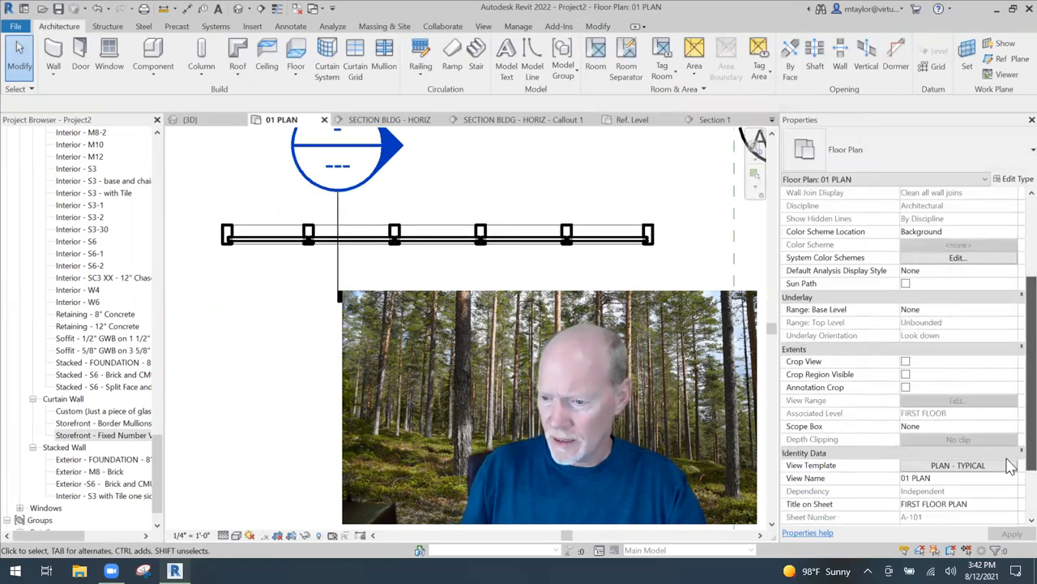
click(959, 453)
click(486, 188)
click(540, 189)
scroll(469, 231, up, 2)
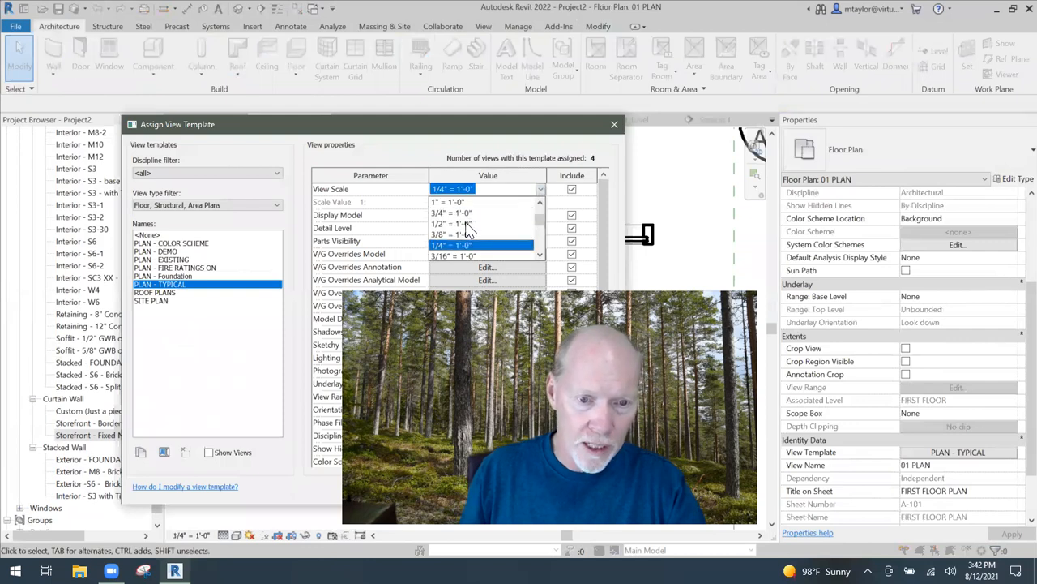
click(468, 227)
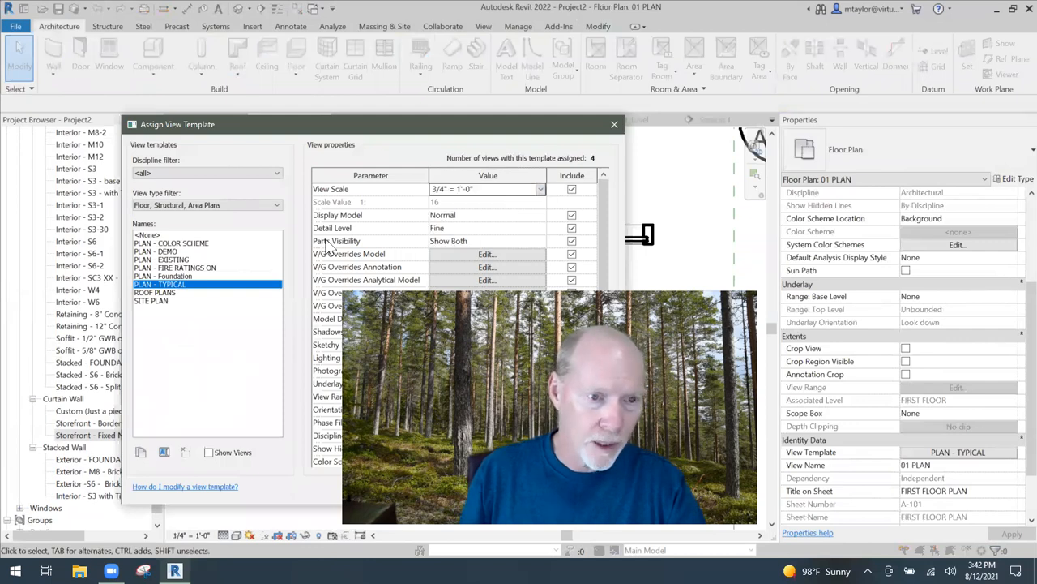
drag(198, 122, 71, 61)
click(331, 430)
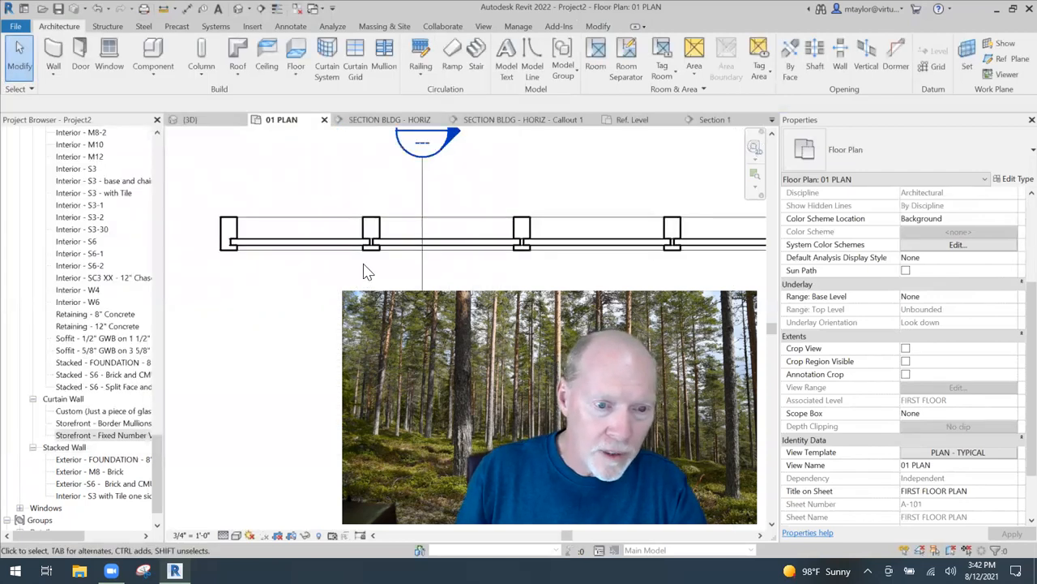
Add vertical curtain grid lines at the midpoints of the curtain wall's first two panels and two more within the third panel.
click(350, 72)
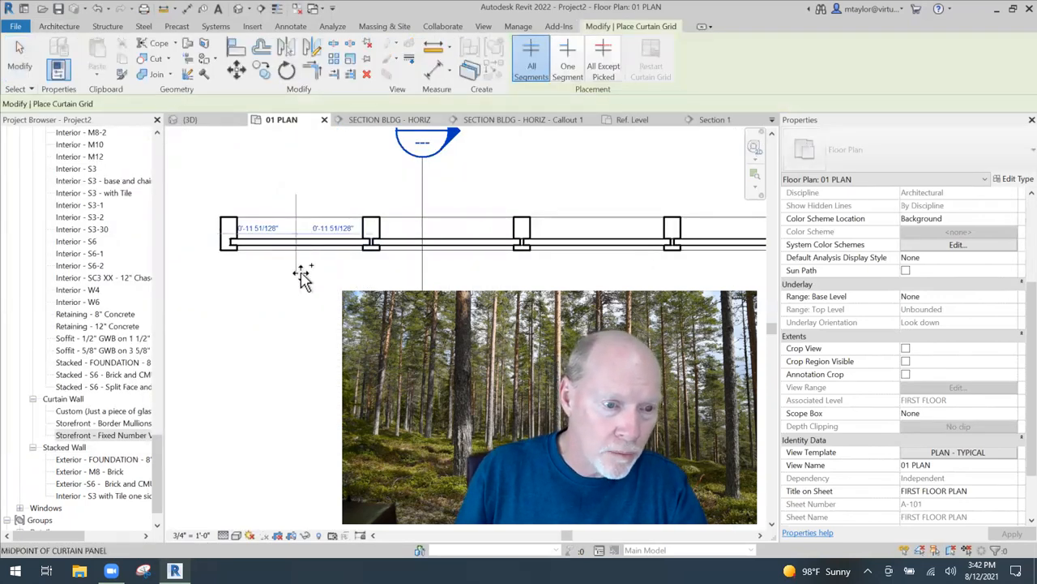
click(285, 317)
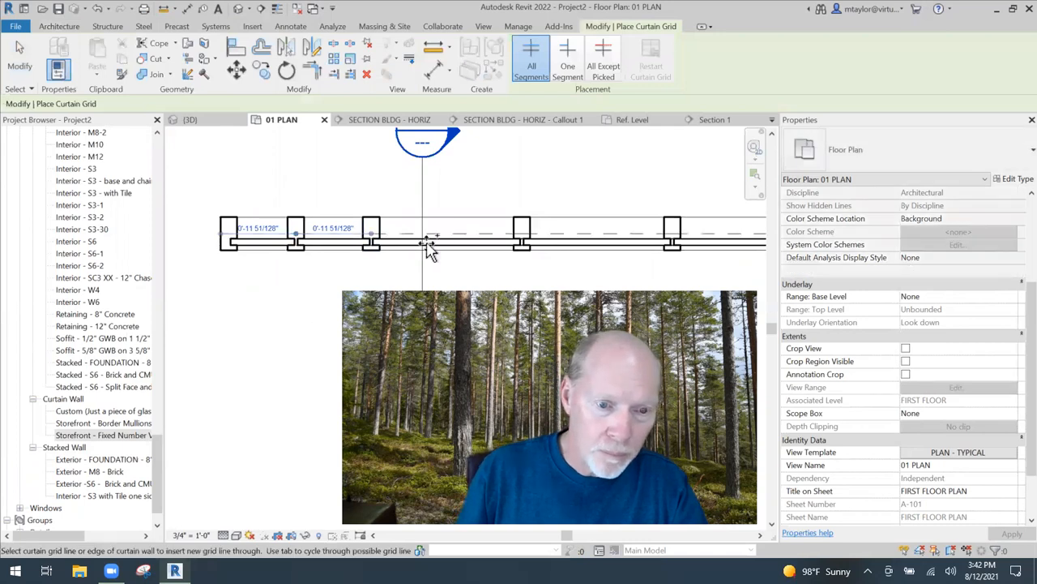
click(482, 247)
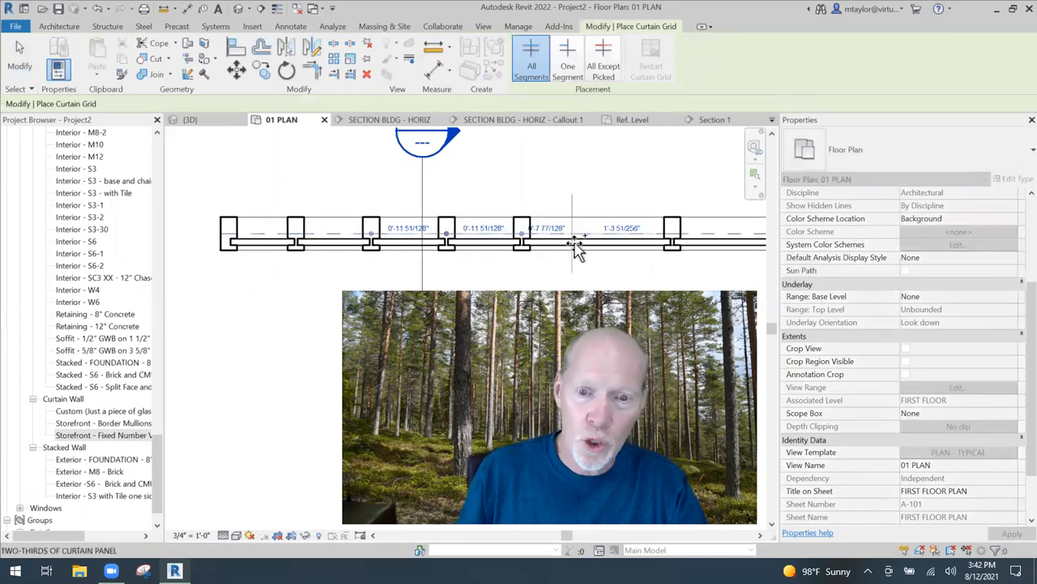
click(573, 243)
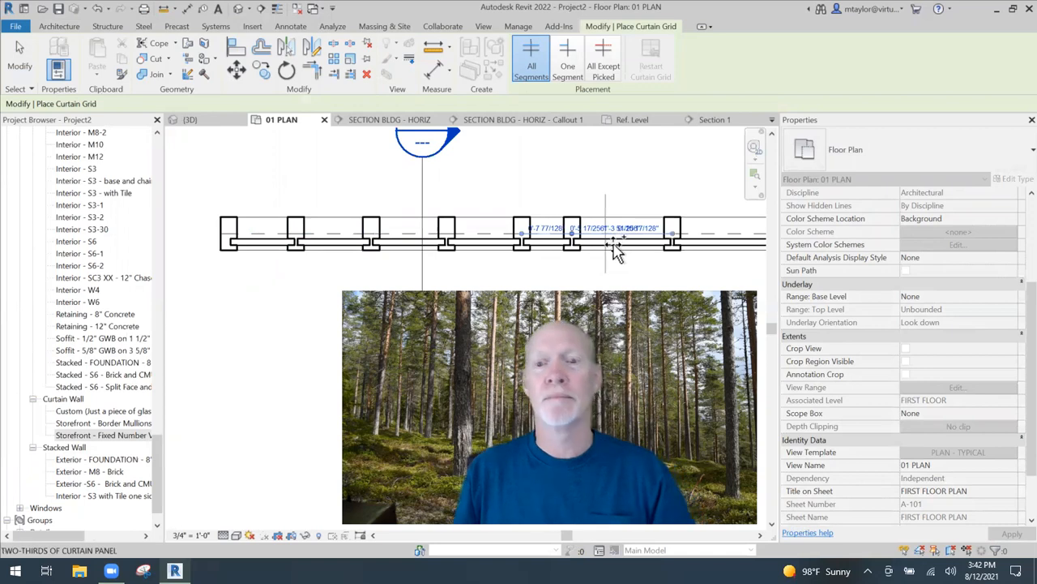
click(611, 250)
middle_drag(372, 278, 331, 278)
key(Escape)
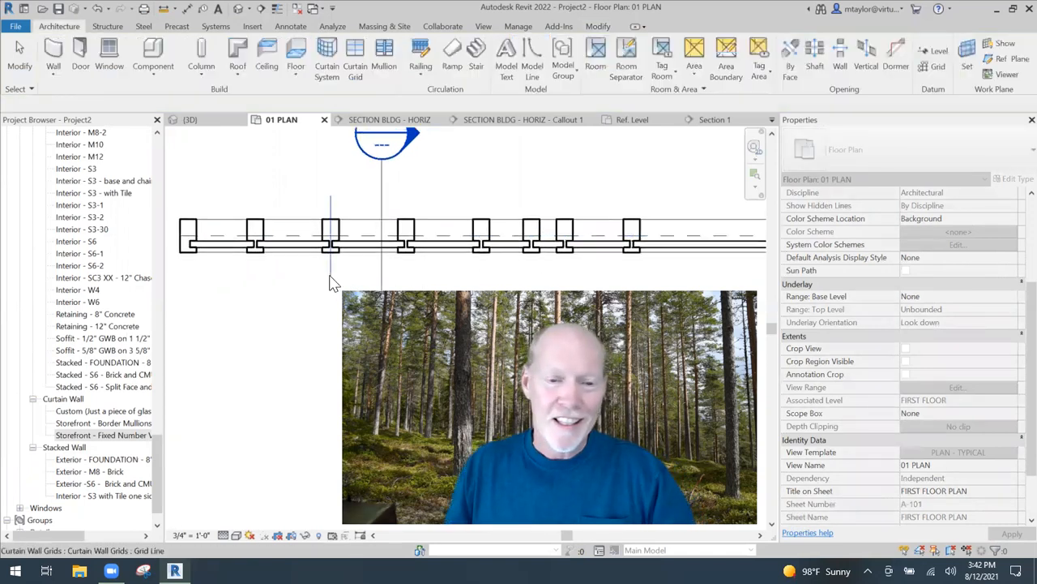
Reopen the curtain wall's Section 1 view from its plan marker and examine the mullions above the first floor.
double_click(410, 143)
scroll(389, 320, up, 3)
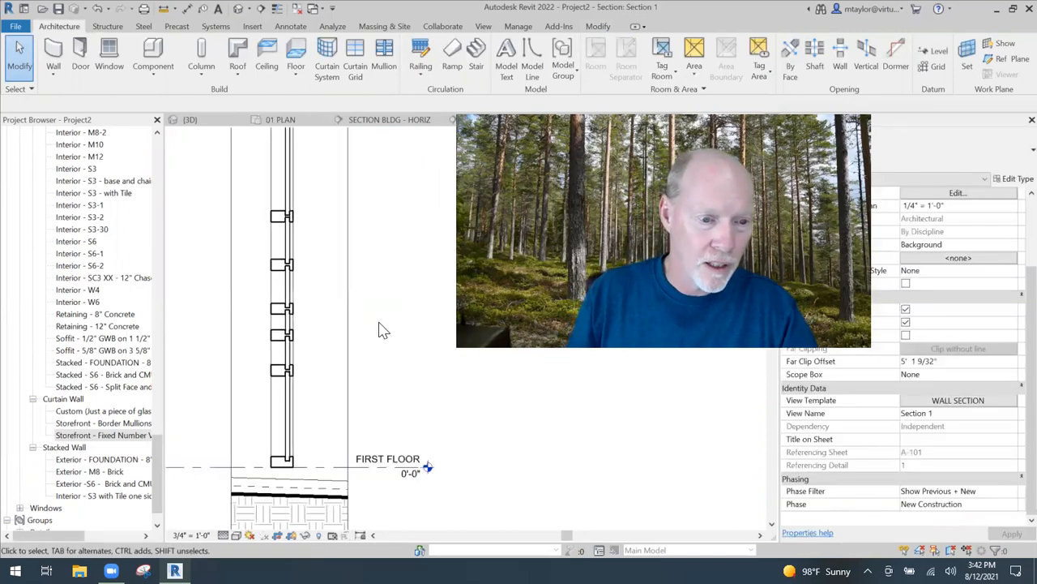